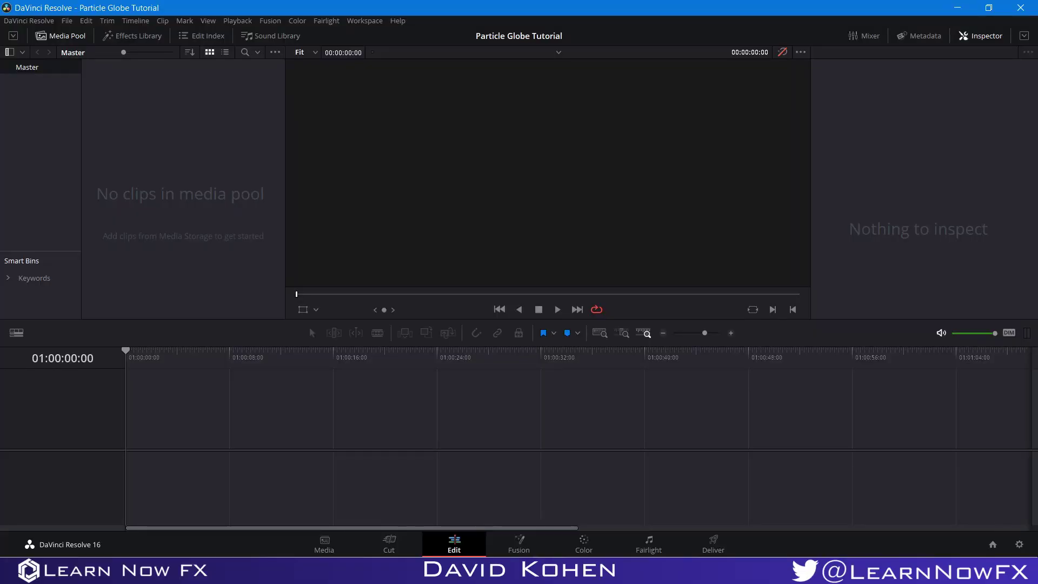
- Set the project's timeline resolution to 1920 x 1080 HD and video format to HD 1080p 24, and save the settings
left_click(1019, 544)
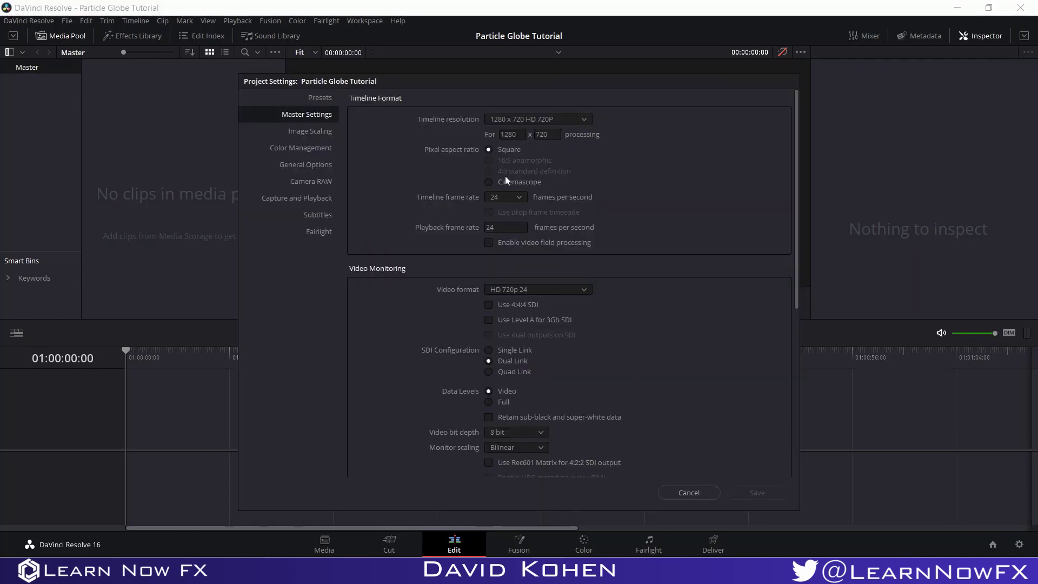
left_click(523, 117)
left_click(518, 223)
left_click(540, 288)
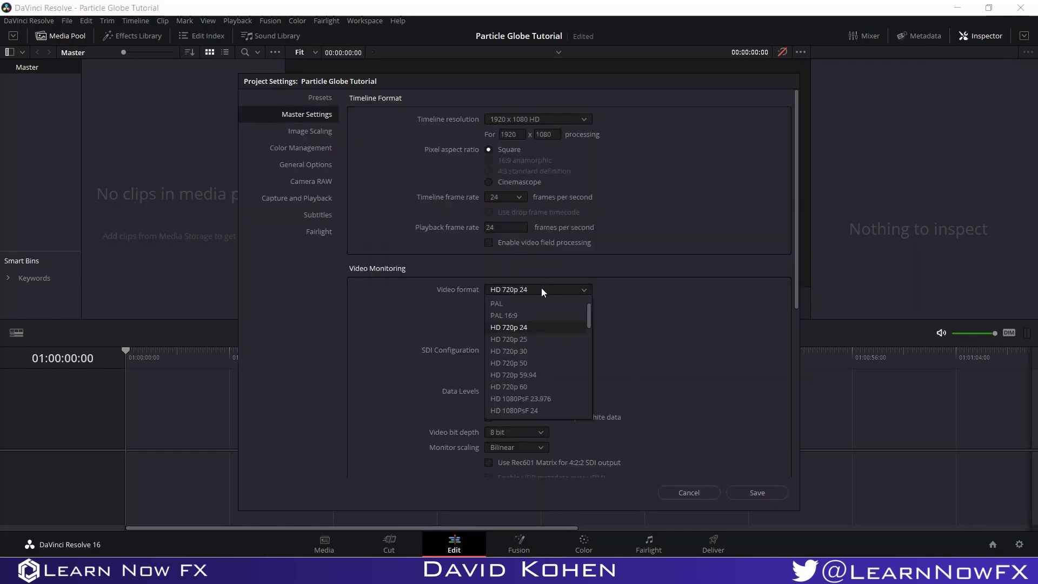
left_click(527, 342)
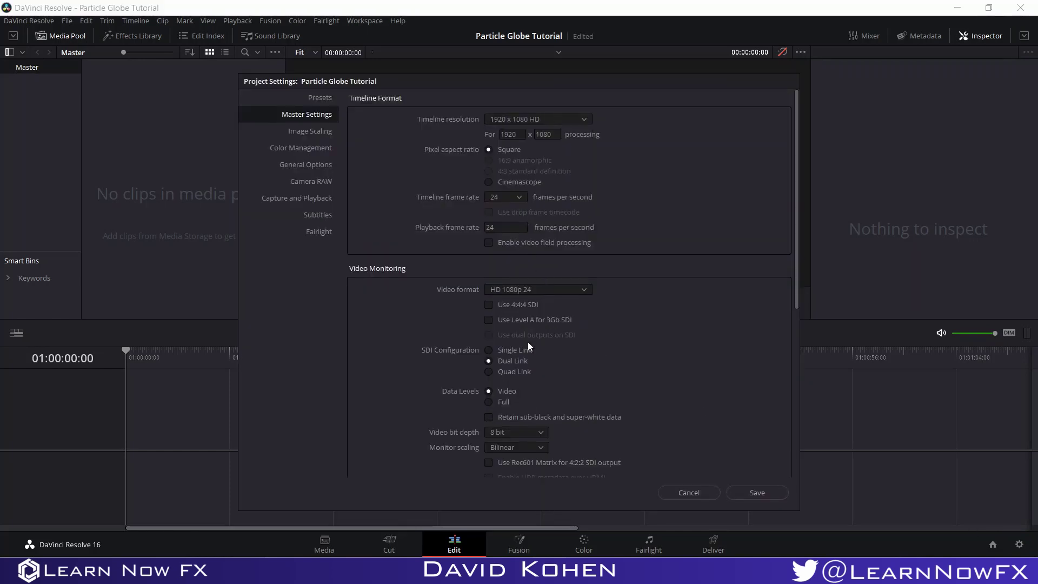
left_click(765, 492)
- Create a new Fusion composition clip in the media pool with a duration of 7 seconds
right_click(193, 189)
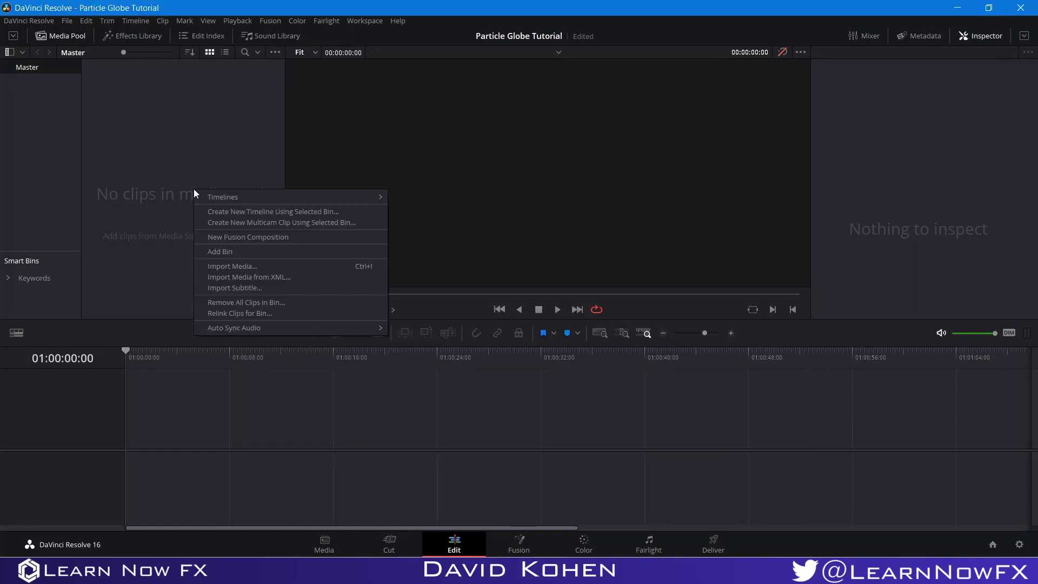
left_click(253, 232)
left_click(514, 271)
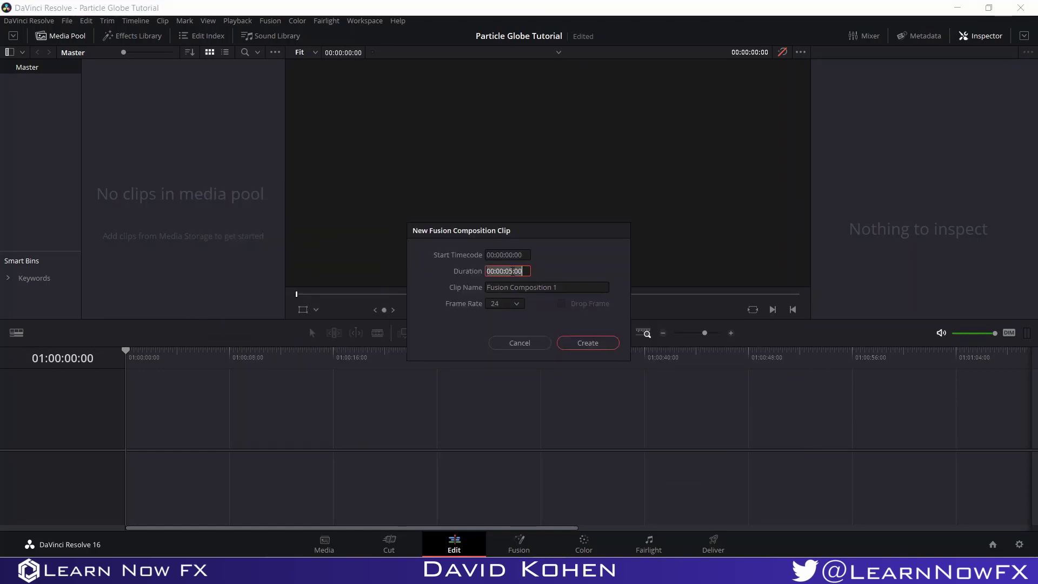
left_click(514, 271)
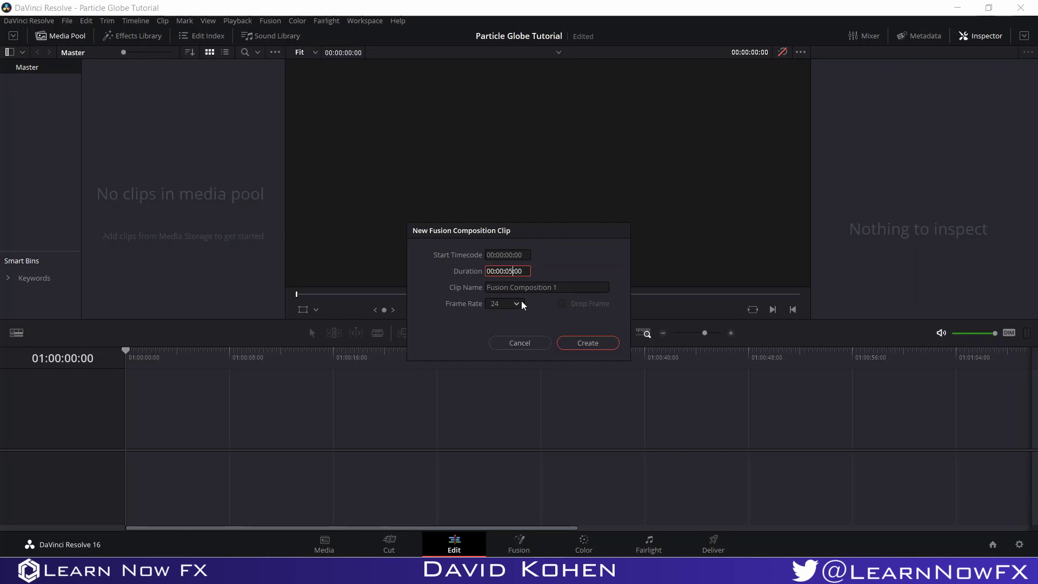
left_click(584, 341)
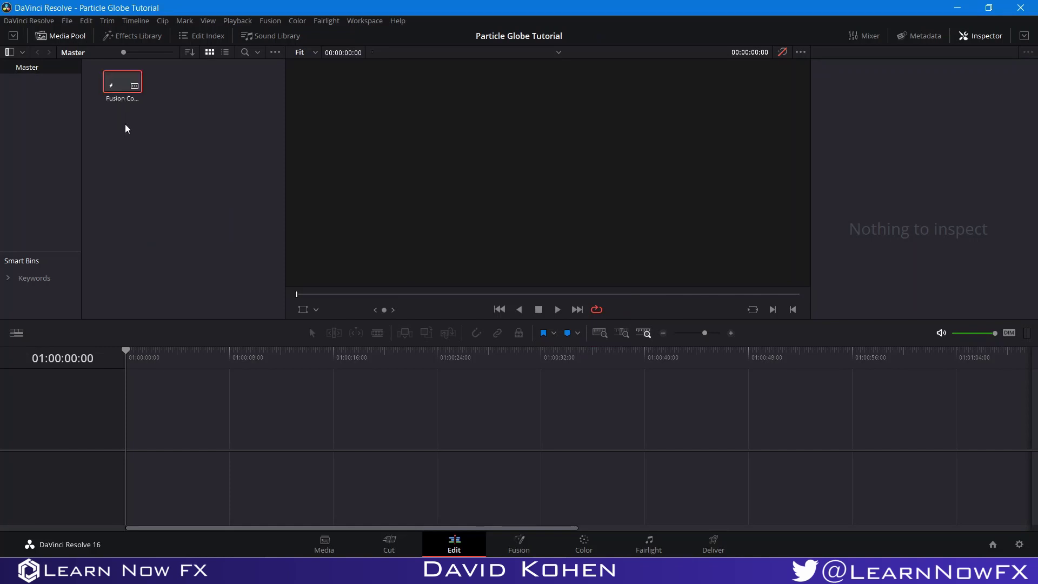
- Place the Fusion composition at the start of a new timeline and open it on the Fusion page
left_click_drag(123, 179, 132, 442)
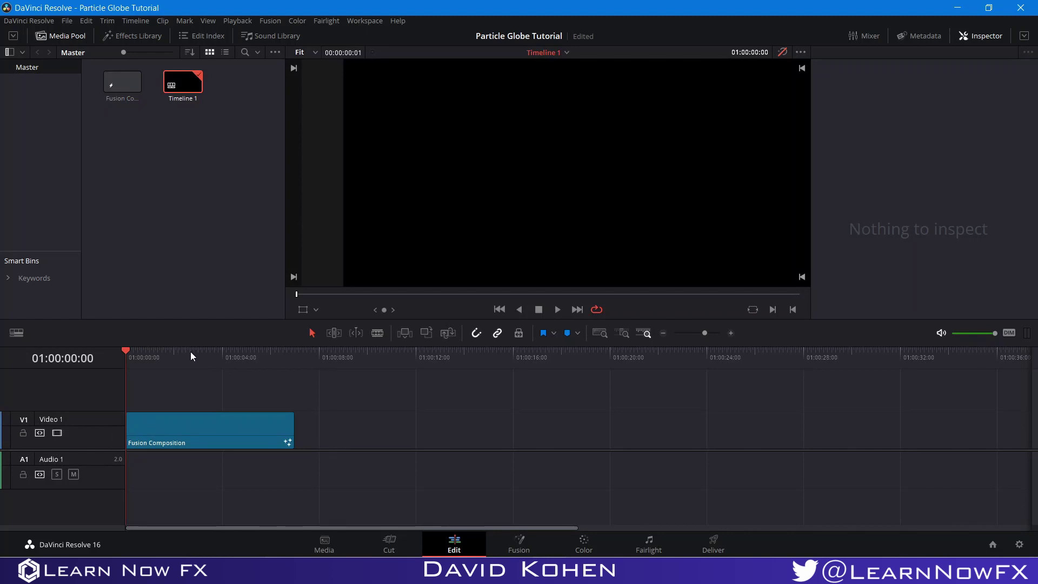
left_click(207, 355)
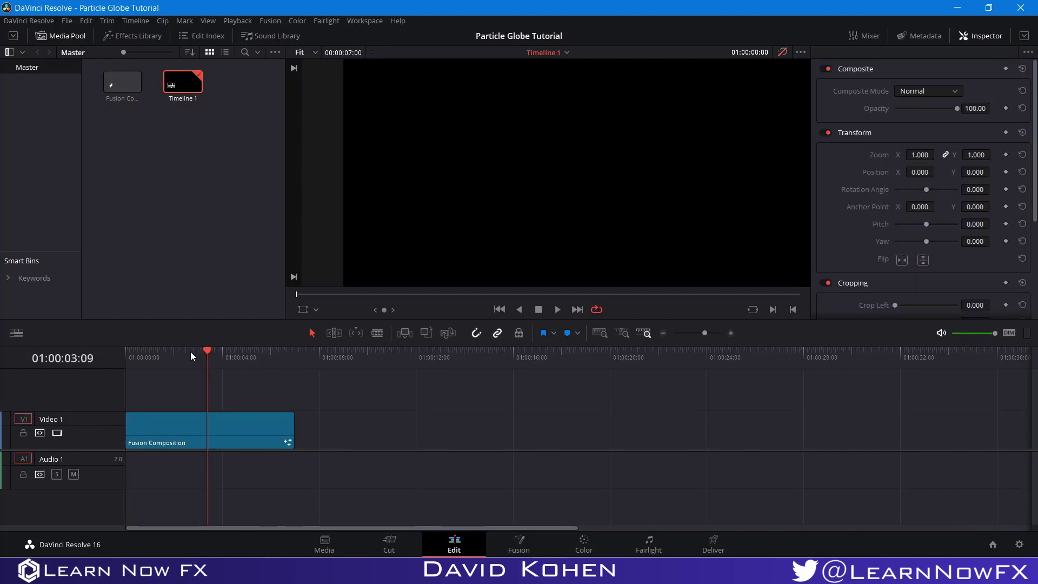
left_click(520, 547)
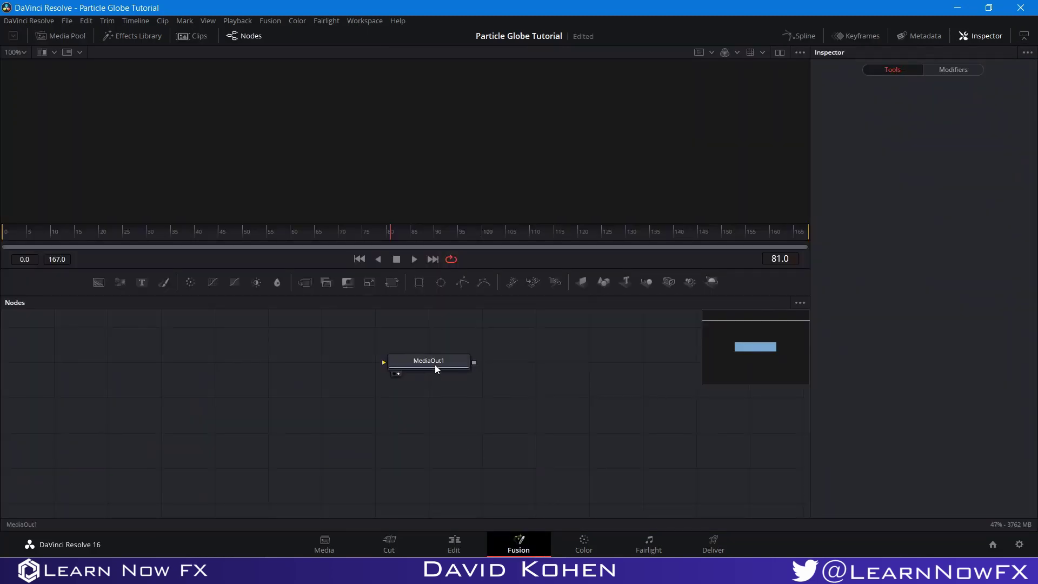
- Import the map image from the tutorial files folder into the node graph, display it, and place MediaOut1 well apart in line with it
left_click_drag(435, 365, 711, 496)
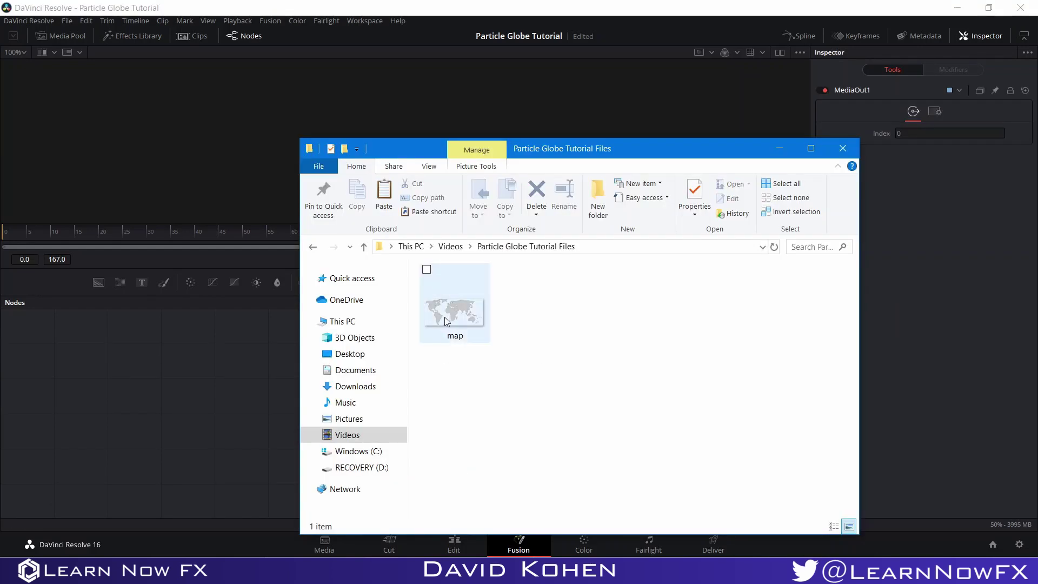
left_click_drag(446, 319, 193, 405)
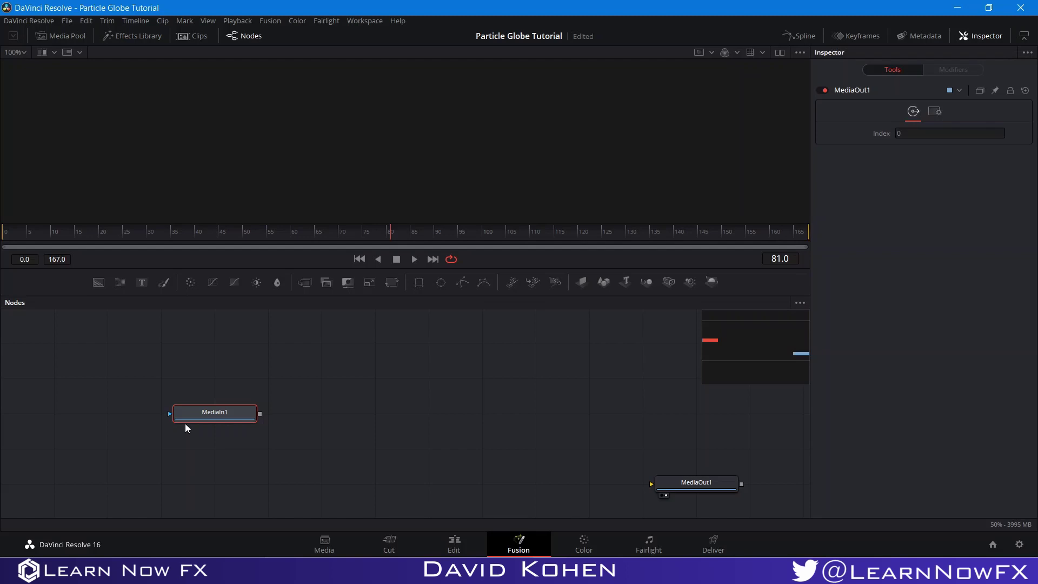
left_click(185, 423)
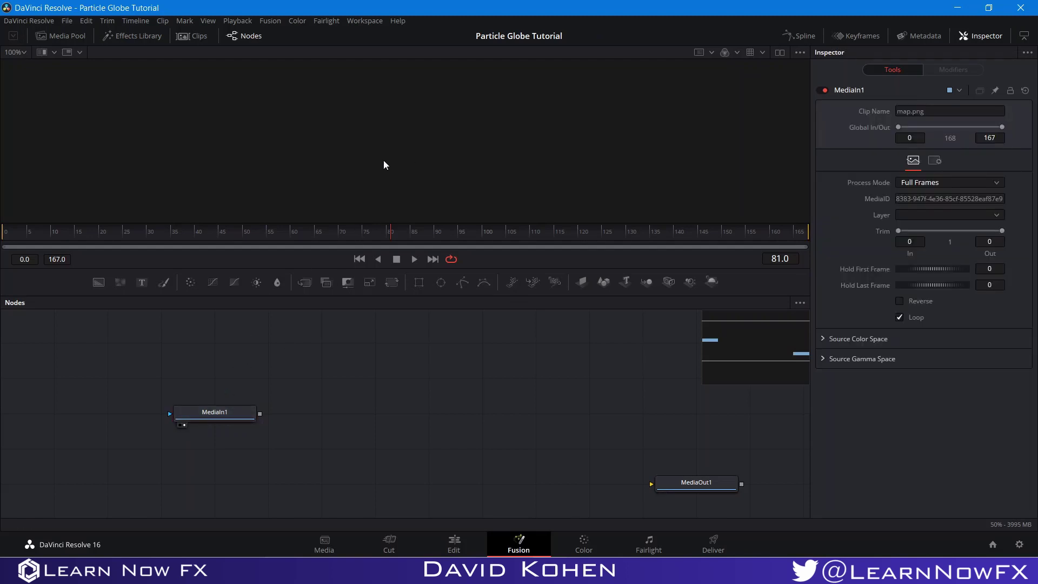
left_click_drag(426, 269, 427, 303)
left_click_drag(691, 511, 642, 448)
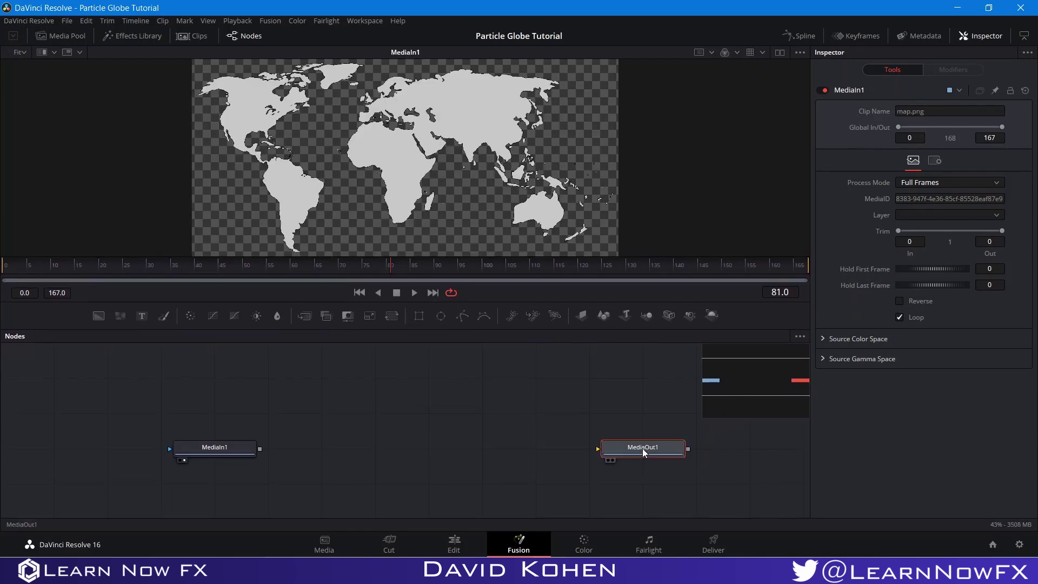
- Add a Background node beside MediaIn1 and set its image size to 2715 by 1256
left_click_drag(99, 315, 301, 451)
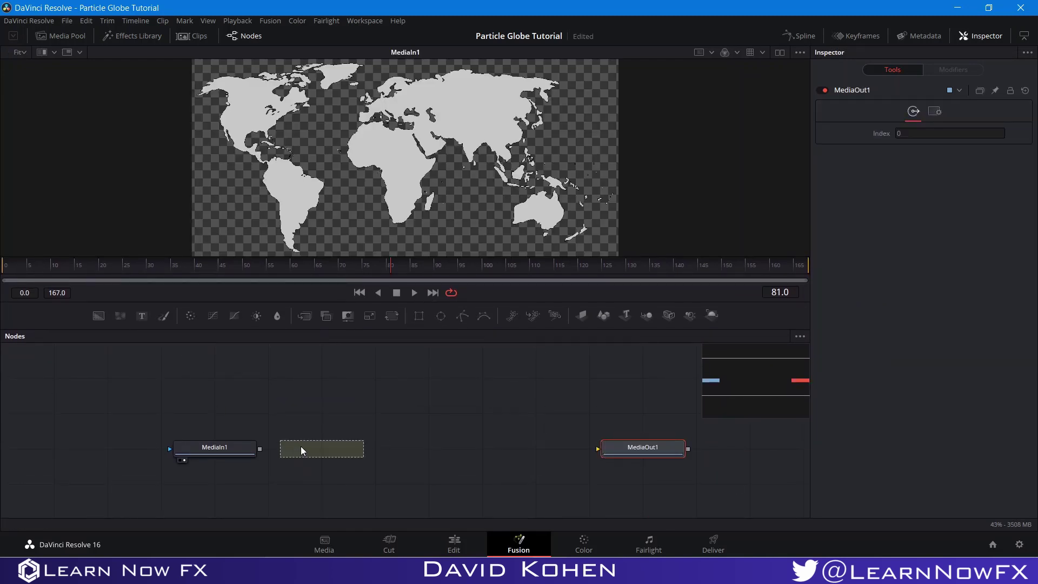
scroll(372, 230, "down", 2)
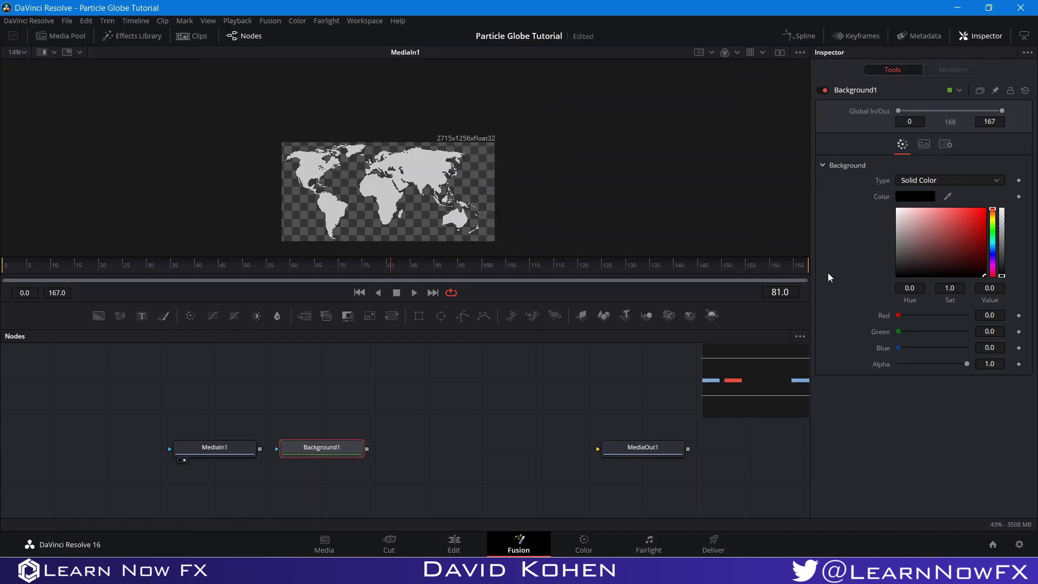
left_click(923, 144)
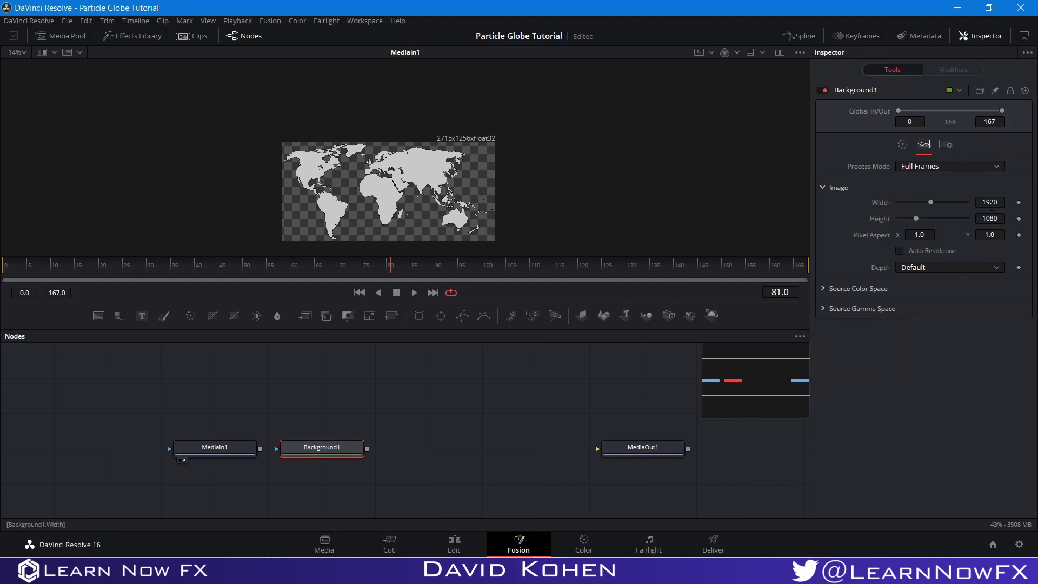
left_click(989, 201)
type("2715")
key("Tab")
type("1256")
key("Return")
- Use the map as the mask of Background1, display the result, and set the background color to white
left_click_drag(260, 449, 291, 454)
left_click(289, 460)
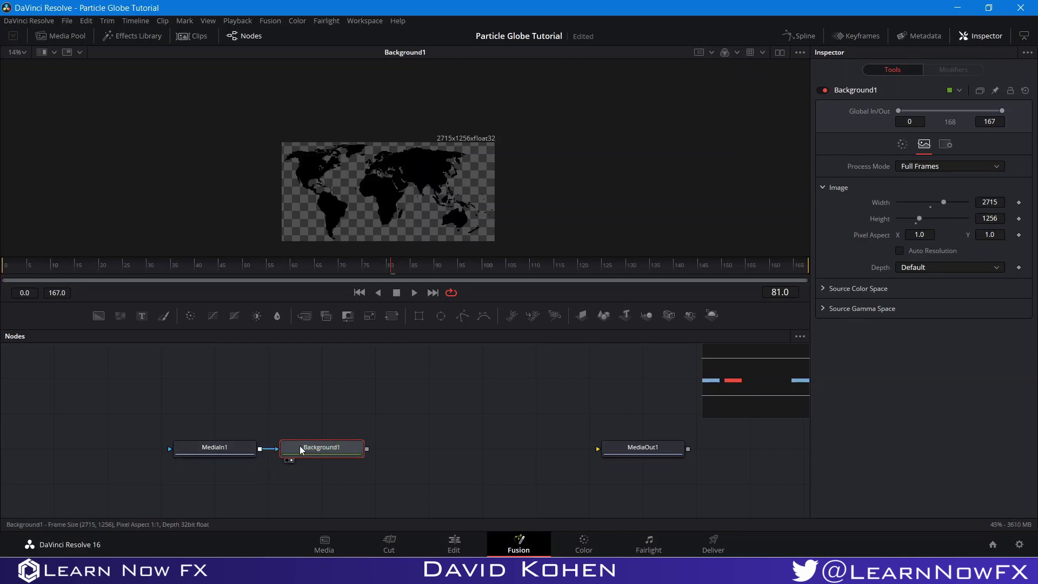
left_click(900, 143)
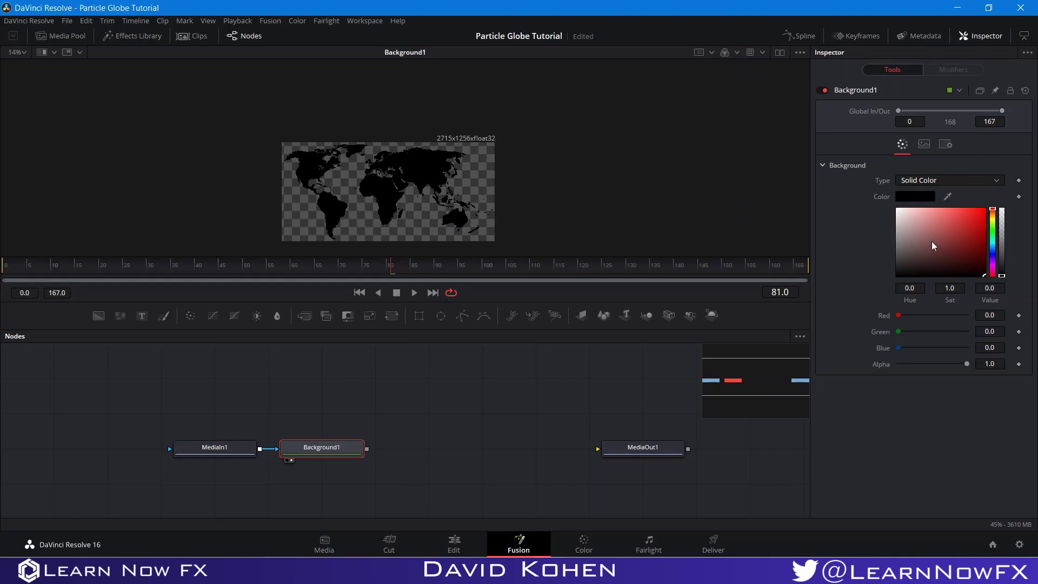
left_click_drag(932, 241, 846, 194)
left_click(400, 453)
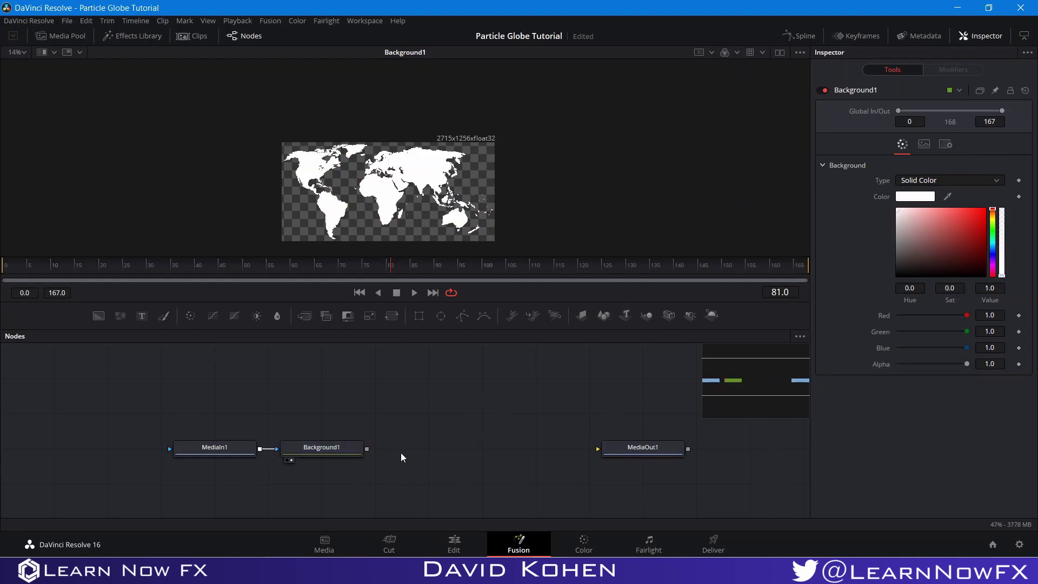
- Lower the composition's preview render quality in the playback options
left_click_drag(400, 452, 474, 376)
right_click(503, 295)
left_click(506, 300)
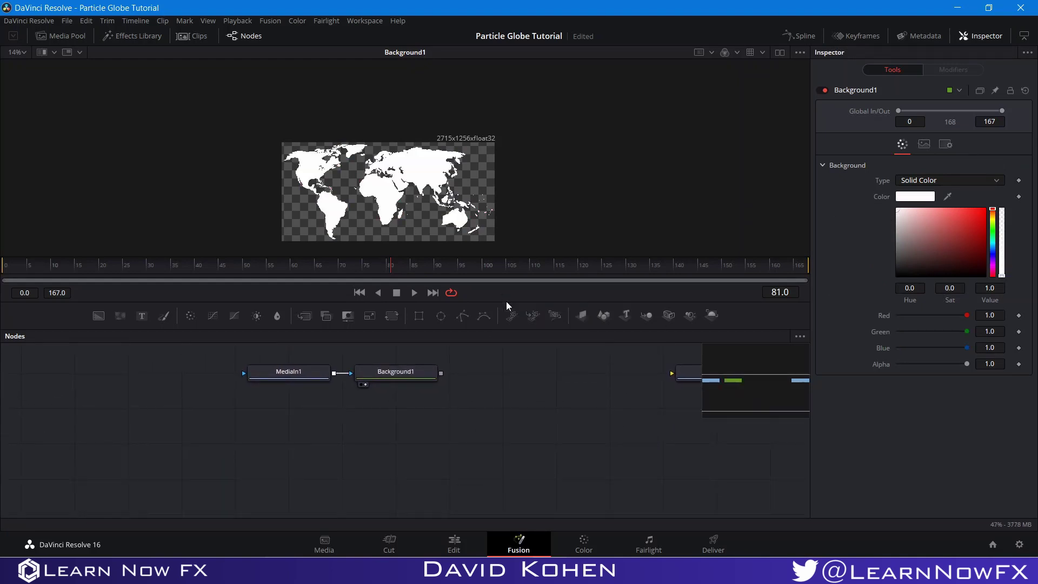
right_click(509, 289)
right_click(516, 289)
left_click(515, 303)
left_click_drag(481, 428, 387, 434)
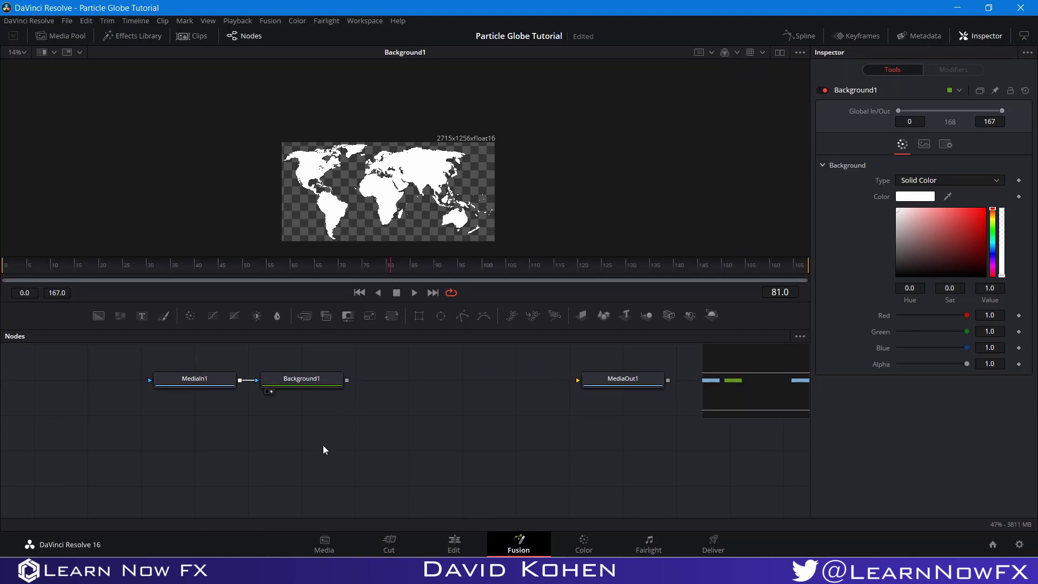
- Add a Filter node below Background1 and feed the background's output into it
key("shift+space")
type("fil")
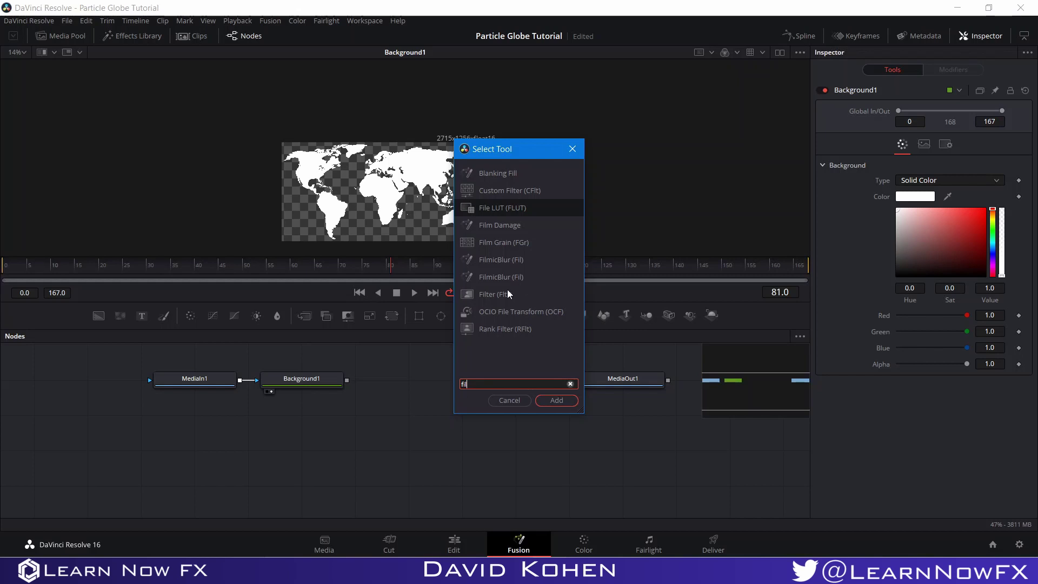
type("ter")
left_click(562, 400)
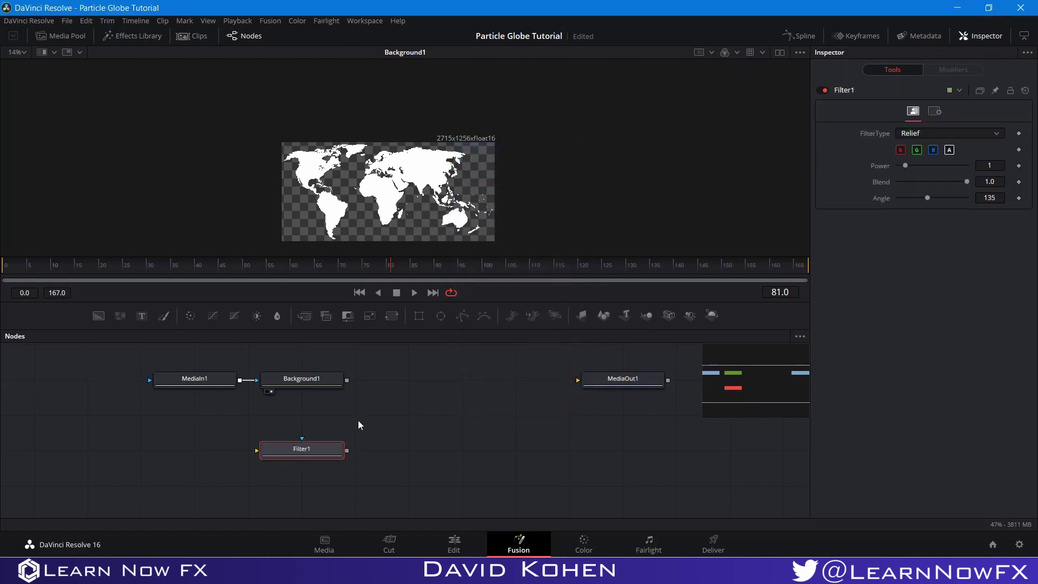
left_click_drag(348, 384, 301, 438)
- Add a pImageEmitter node and position it beside Background1
left_click_drag(452, 454, 307, 448)
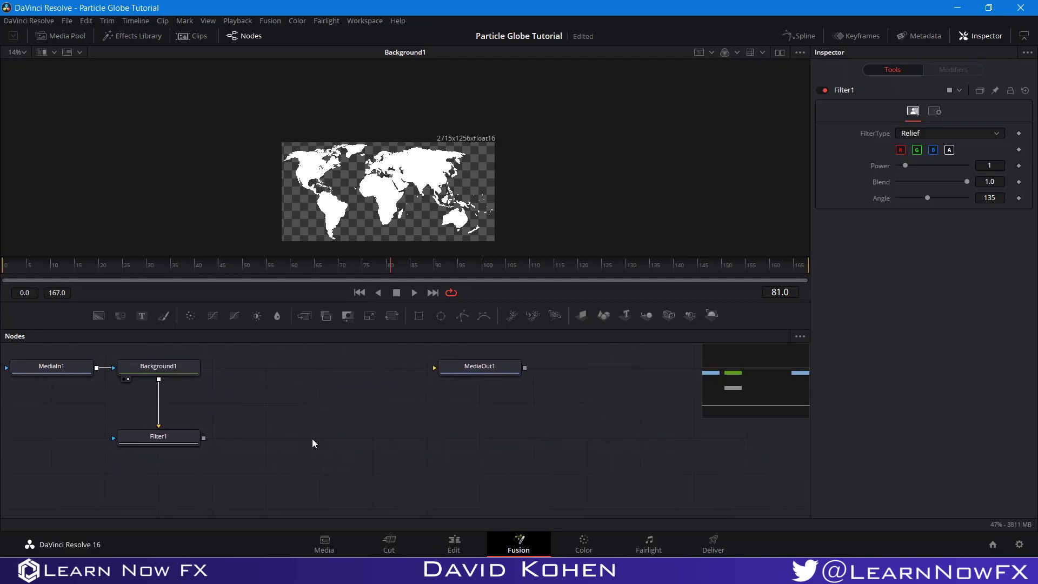
key("shift+space")
type("pim")
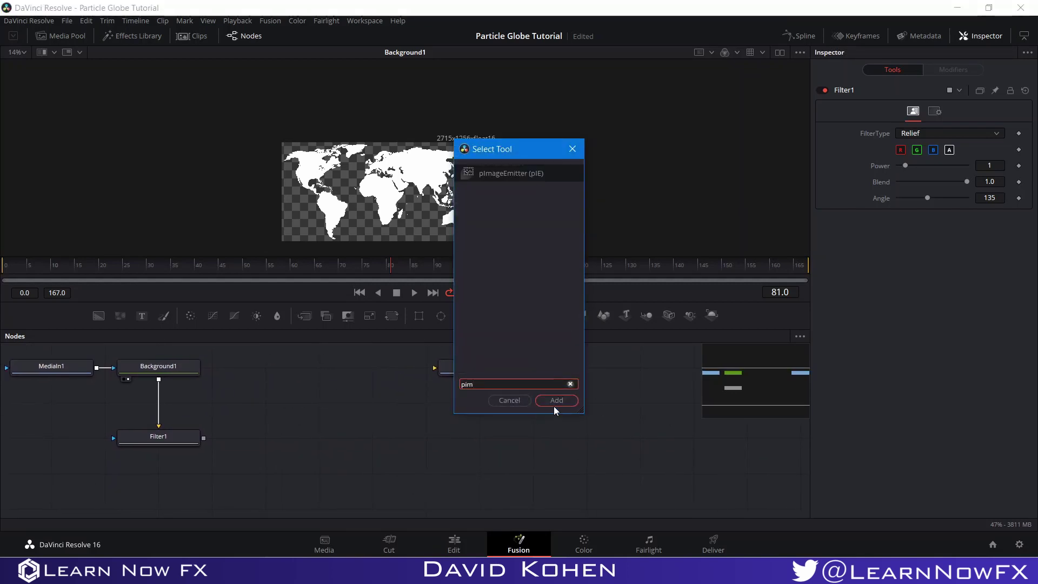
left_click(553, 401)
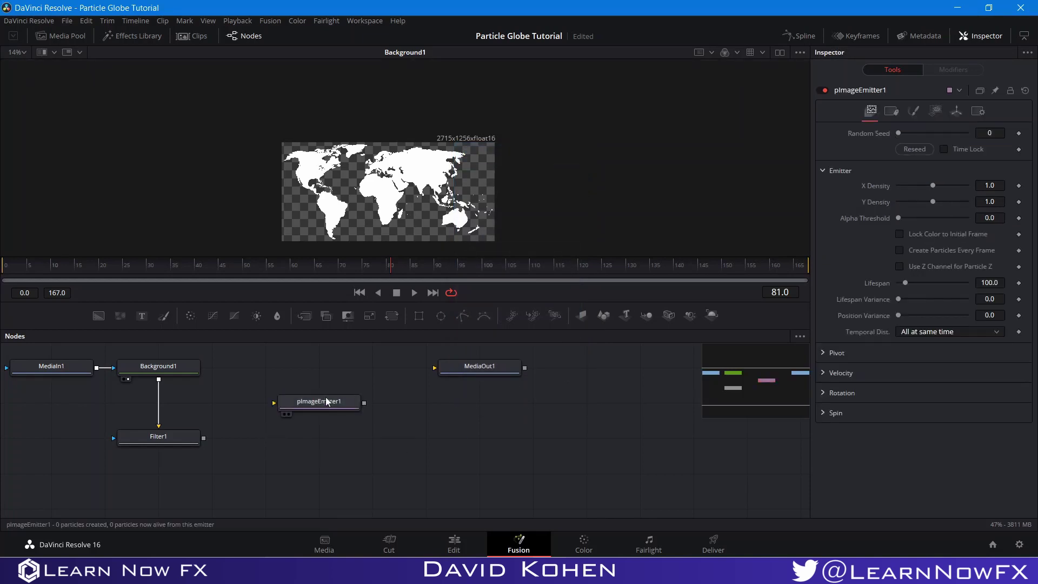
left_click_drag(328, 404, 274, 369)
- Link the emitter's X Density to Y Density with an expression and set Y Density to 0.3
right_click(876, 189)
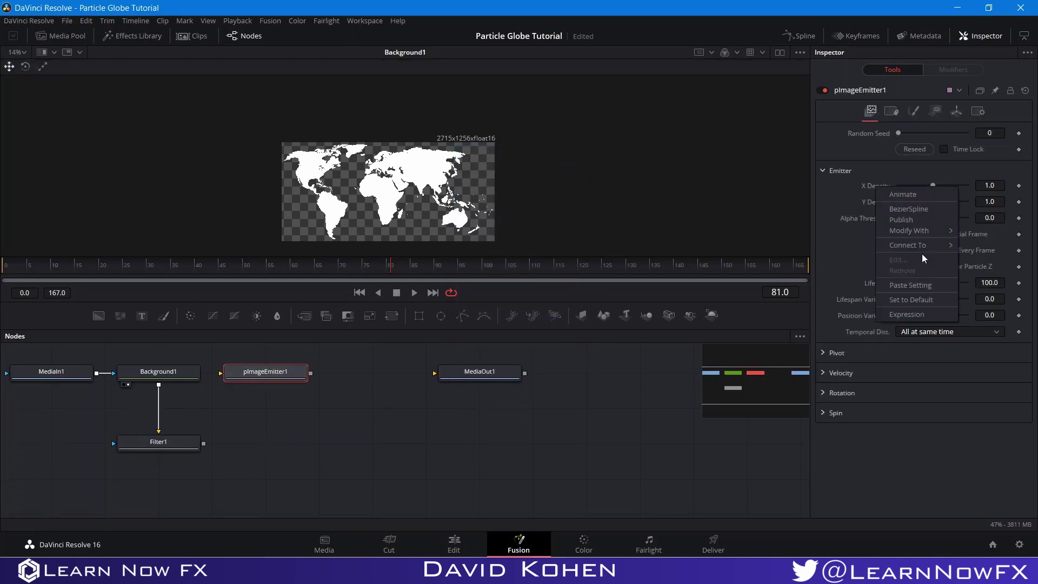
left_click(908, 316)
left_click_drag(900, 204, 875, 220)
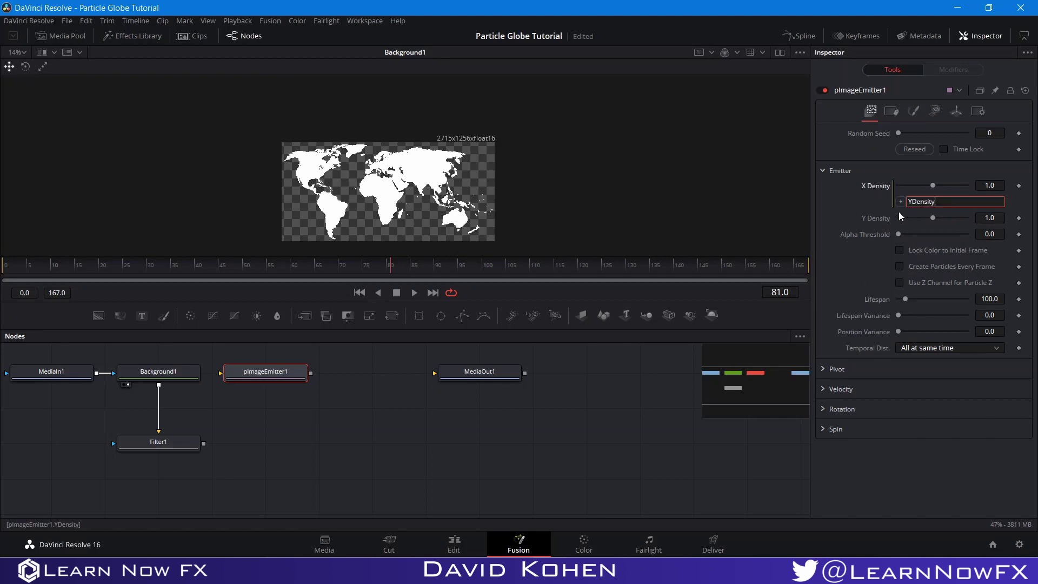
left_click(994, 217)
type(".3")
key("Return")
left_click(651, 400)
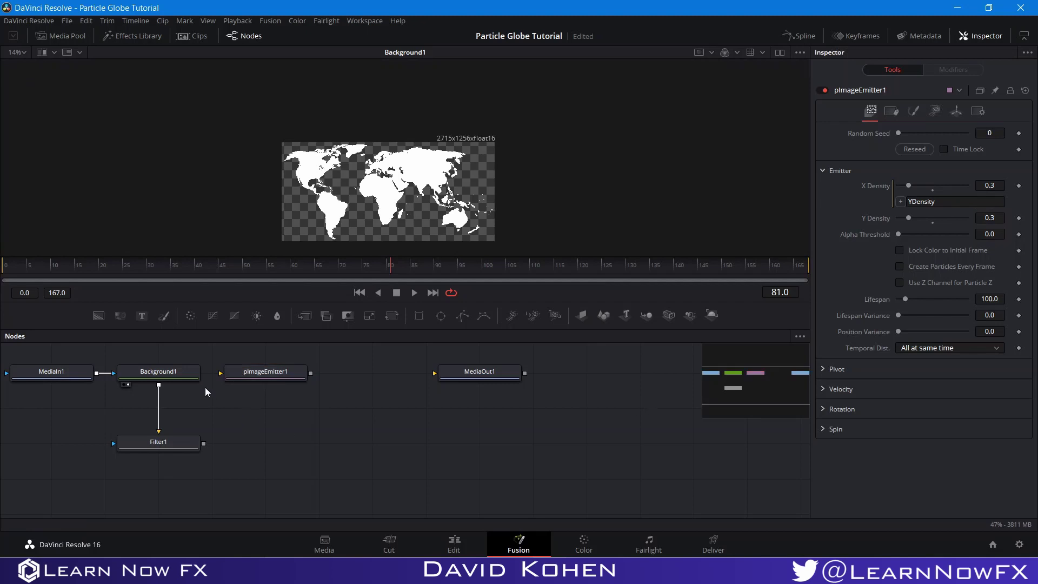
- Connect Background1 to pImageEmitter1, add a pRender node after the emitter, and display the render node's output
left_click_drag(158, 384, 248, 376)
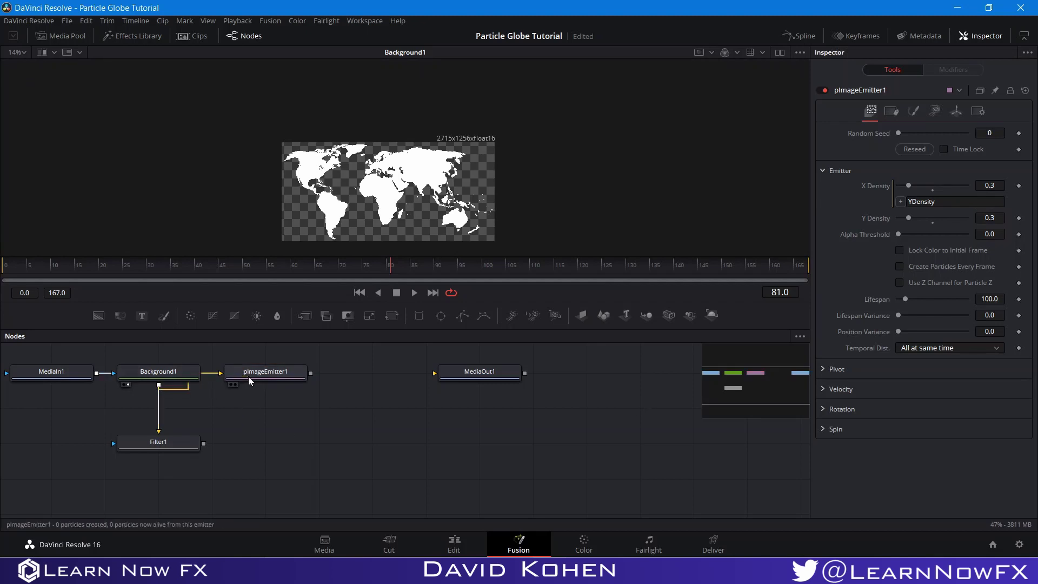
left_click(553, 316)
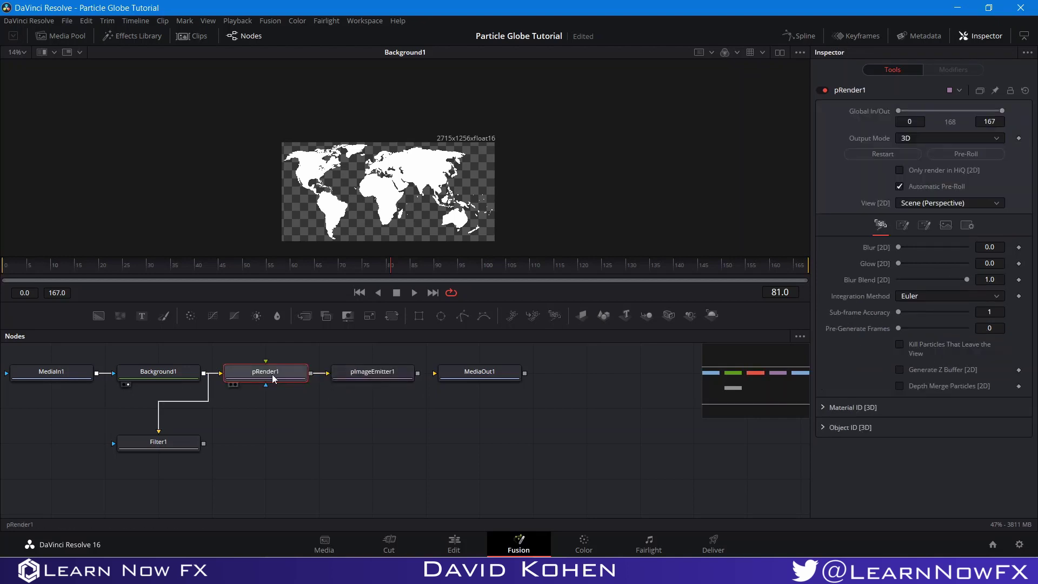
left_click_drag(278, 373, 417, 409)
left_click_drag(341, 378, 381, 408)
left_click(396, 419)
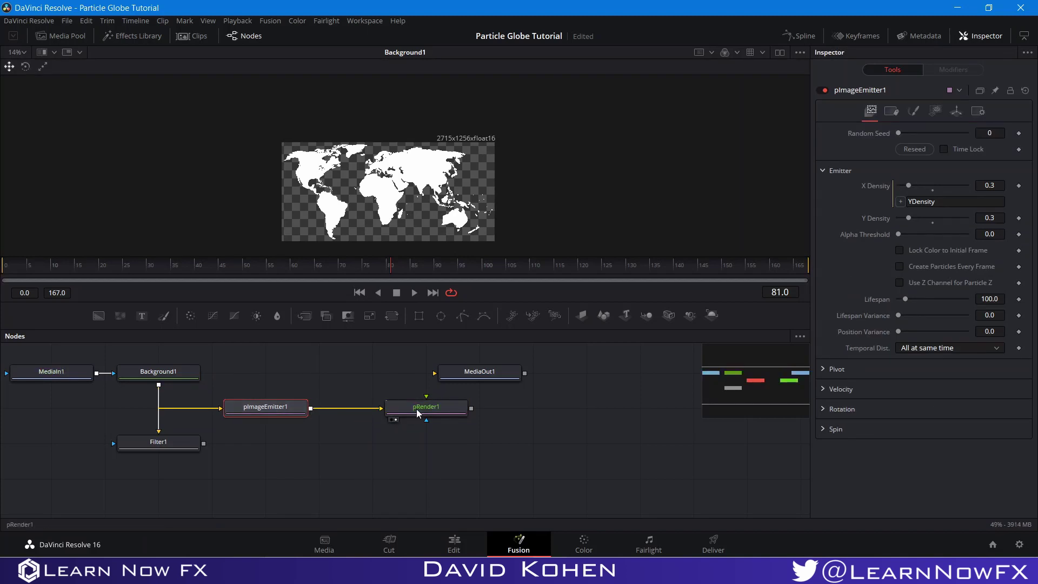
- Set the output mode of pRender1 to 2D
scroll(401, 155, "up", 5)
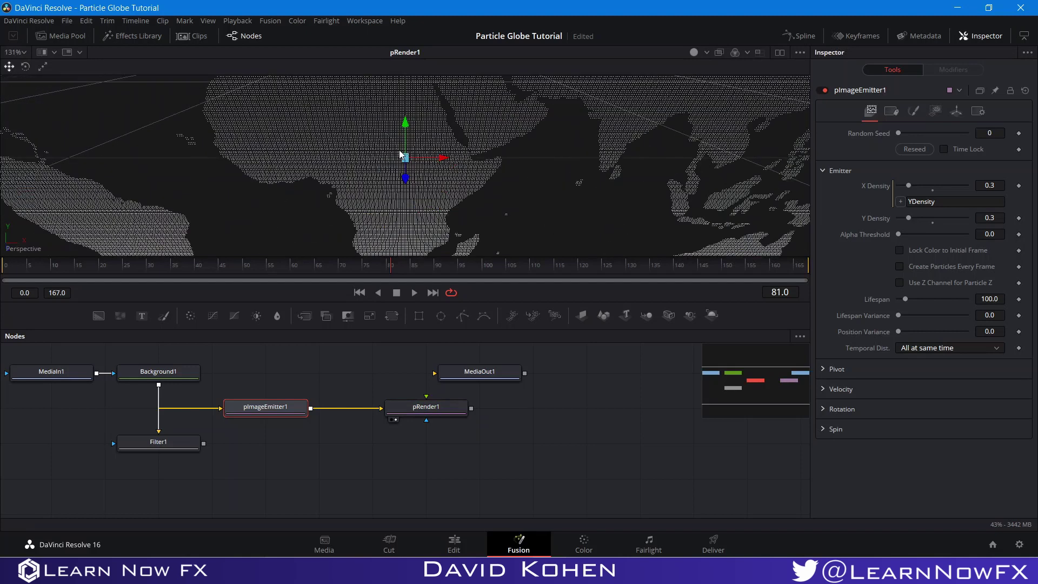
left_click(443, 405)
left_click(938, 138)
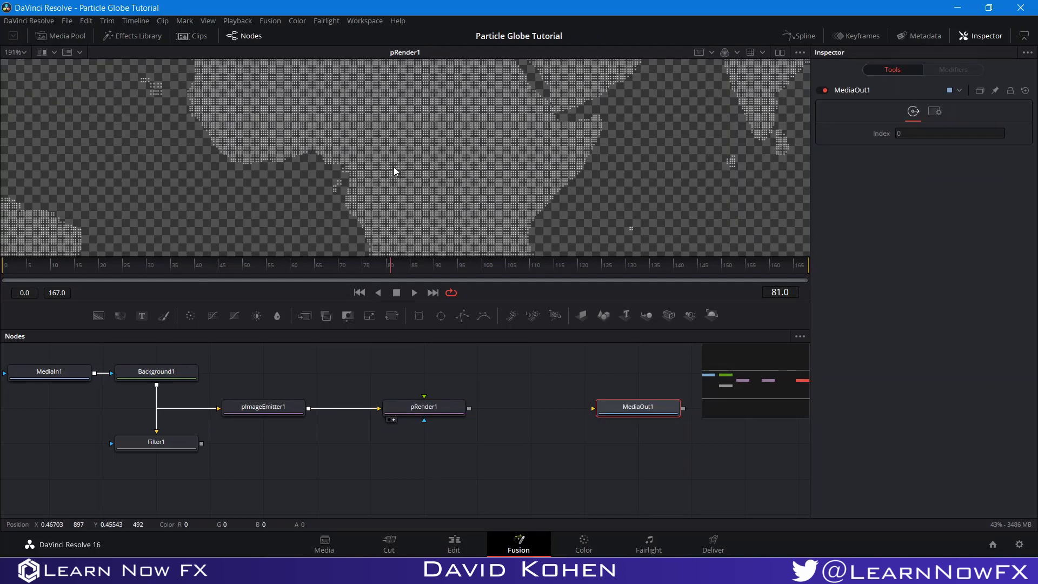
- Duplicate the pImageEmitter1 and pRender1 nodes together and place the copies in line with Filter1
scroll(379, 176, "down", 10)
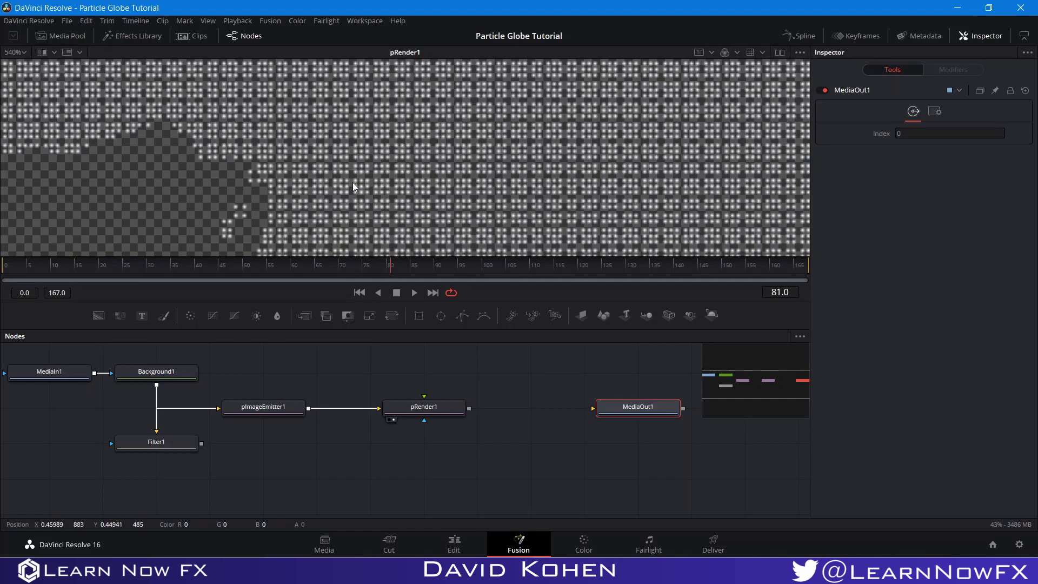
left_click_drag(268, 362, 430, 416)
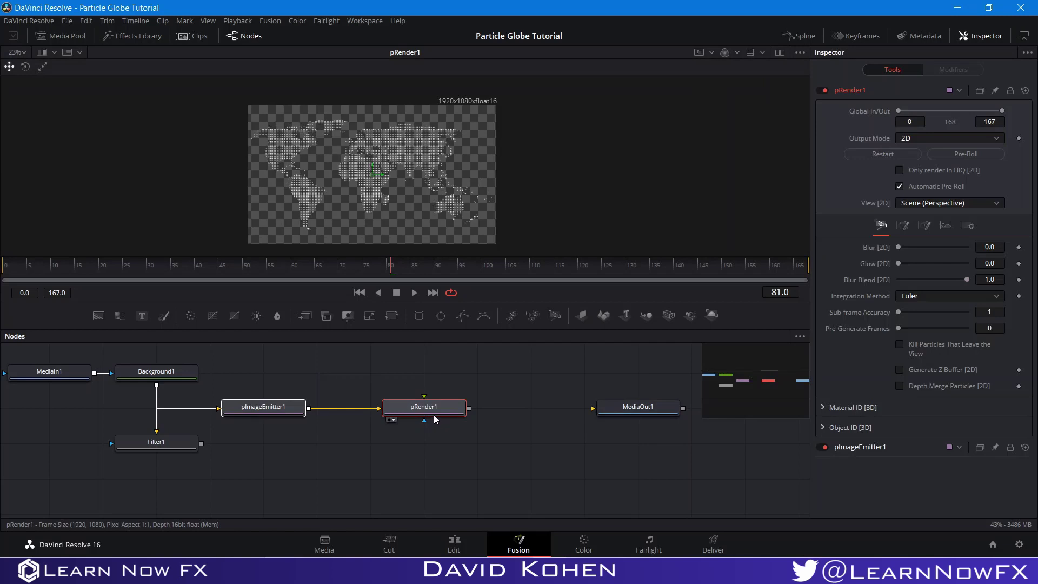
right_click(431, 417)
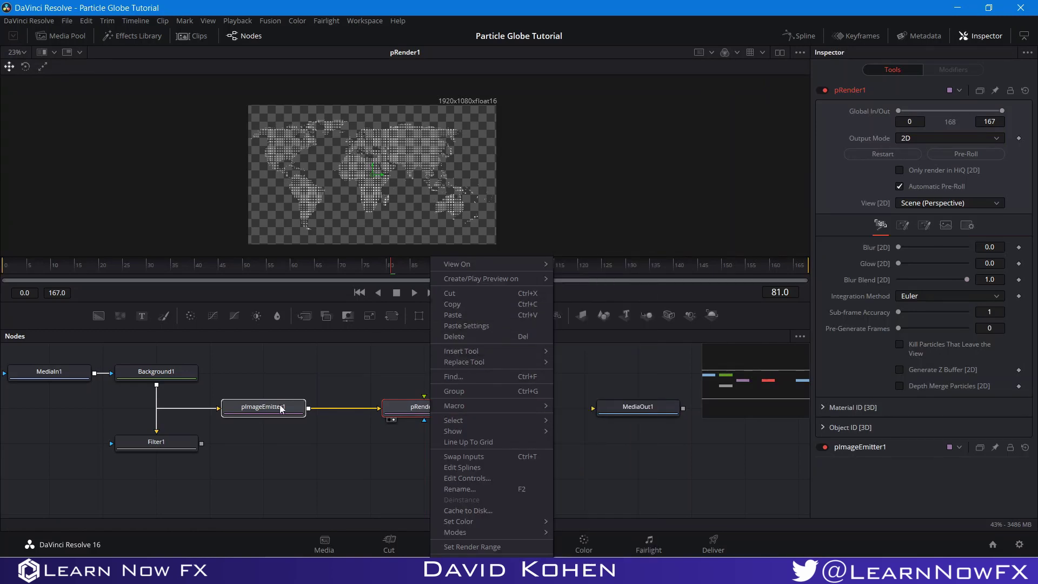
left_click(454, 304)
left_click(333, 440)
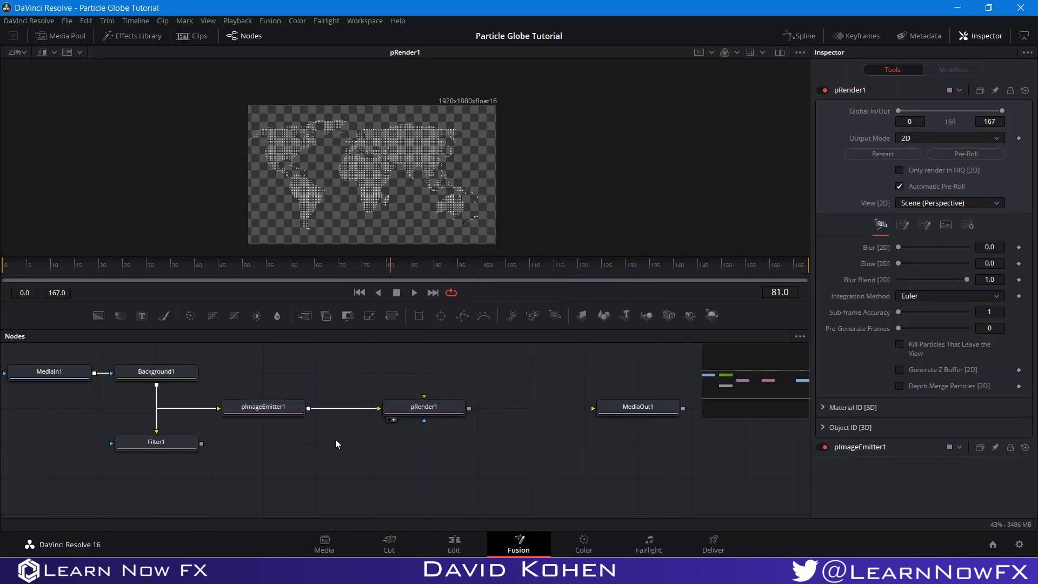
right_click(335, 438)
left_click(360, 552)
key("ctrl+v")
left_click_drag(320, 468, 424, 456)
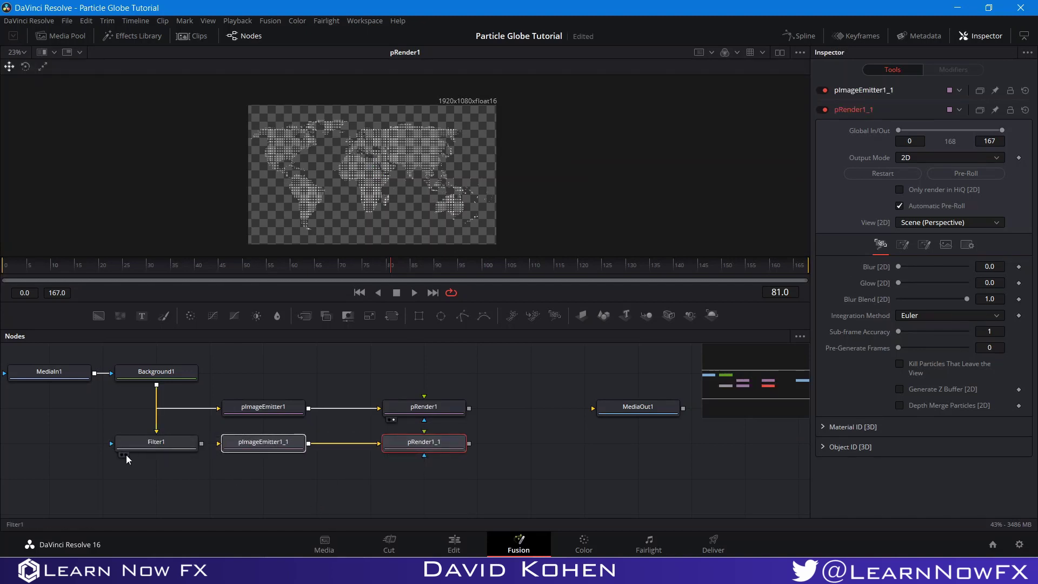
- Display the output of Filter1 and set its filter type to Sobel
left_click(127, 455)
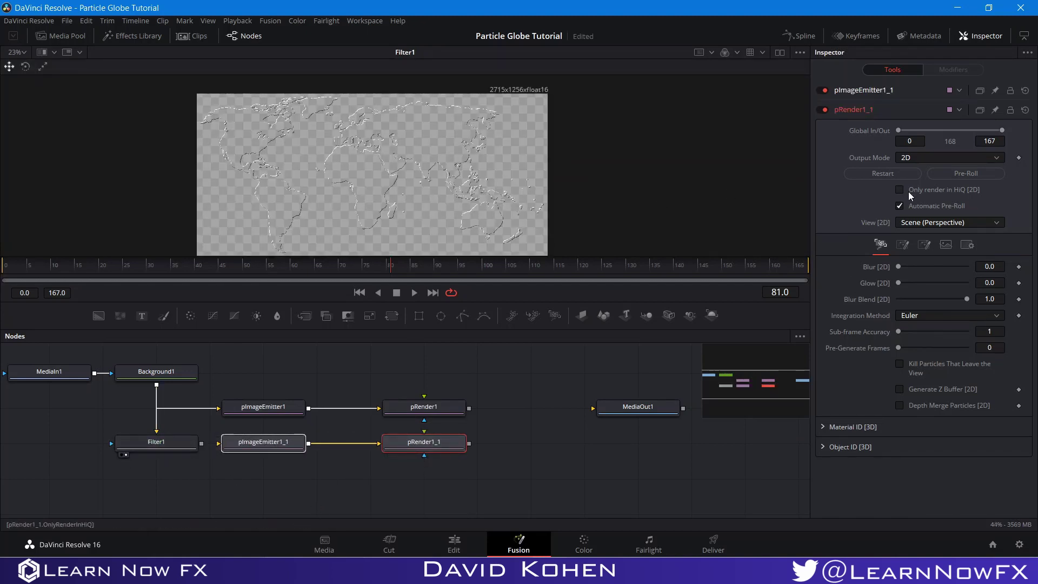
left_click(185, 445)
left_click(946, 133)
left_click(903, 180)
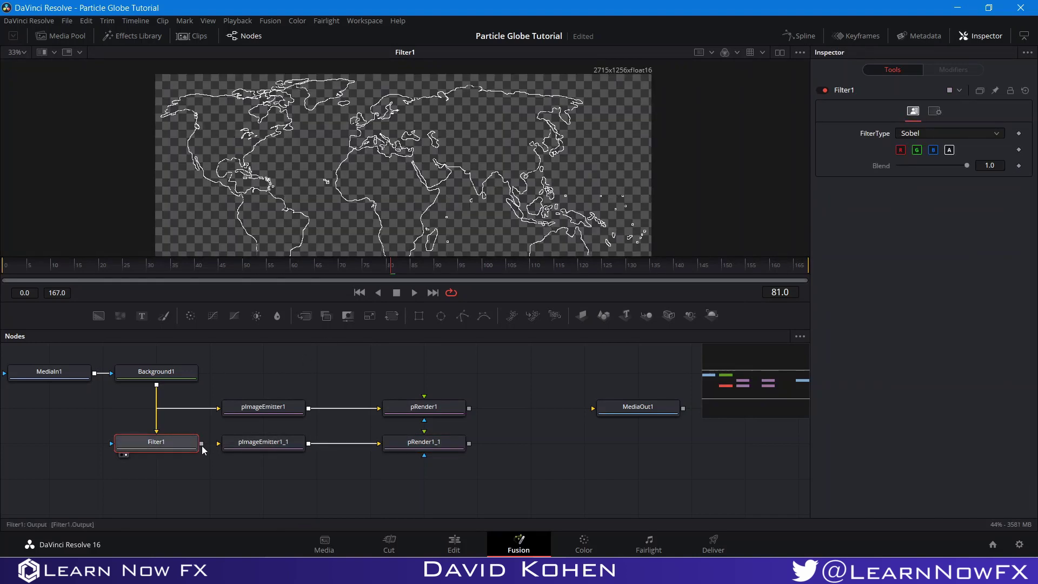
- Connect Filter1 to pImageEmitter1_1 and set that emitter's Y Density to 0.5
left_click_drag(204, 444, 234, 445)
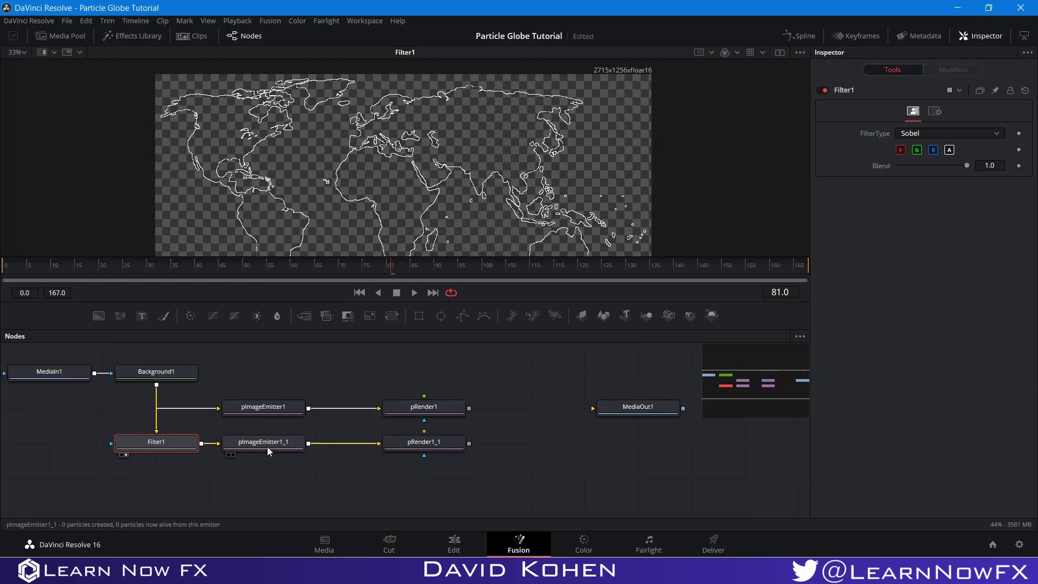
left_click(263, 446)
left_click(997, 218)
type("5")
key("Return")
- Display the output of pRender1_1 and inspect the particle outlines of the continents up close
left_click(392, 455)
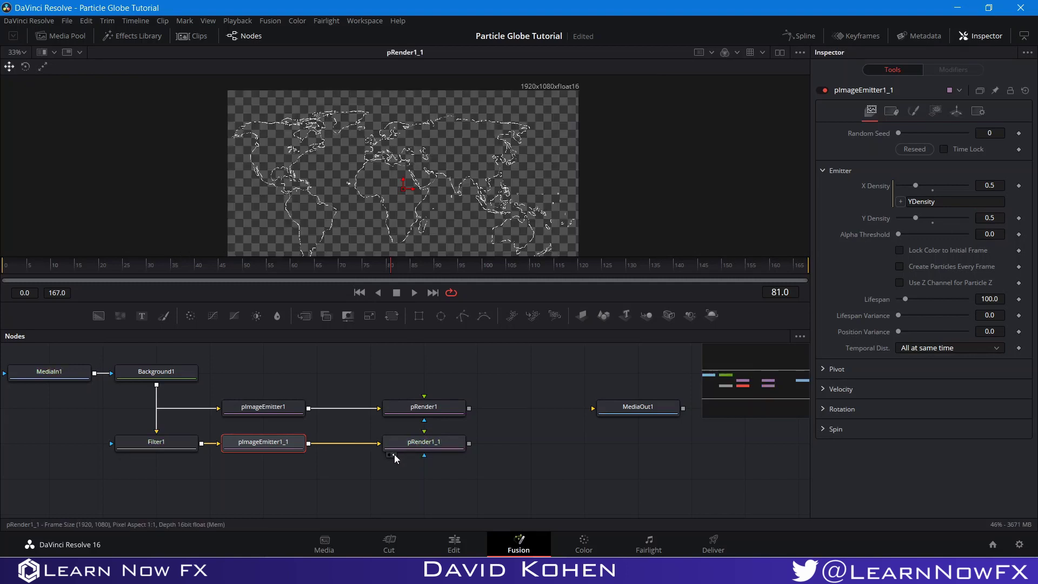
scroll(378, 207, "up", 5)
scroll(377, 207, "up", 3)
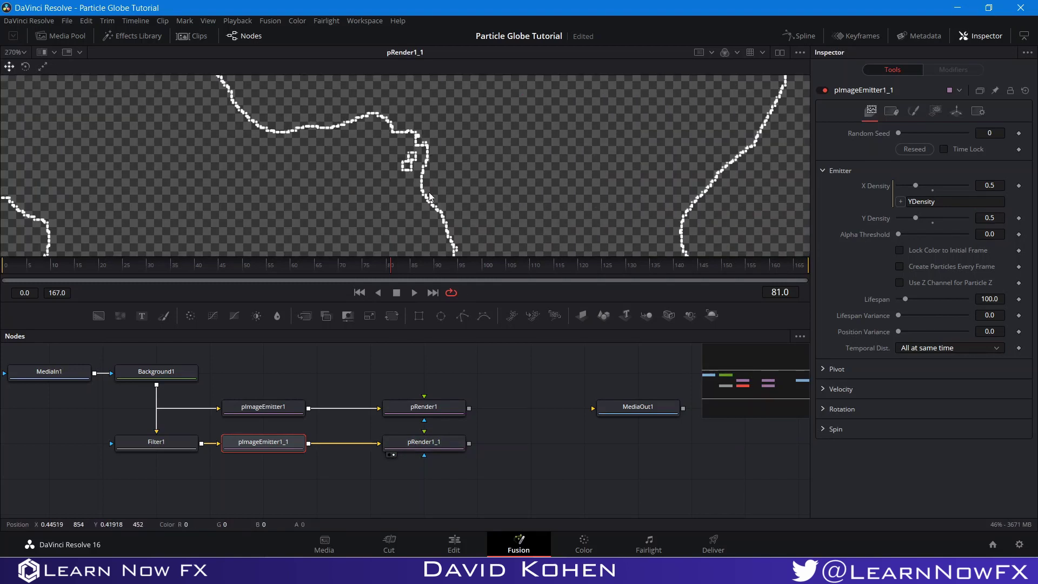
scroll(423, 202, "down", 6)
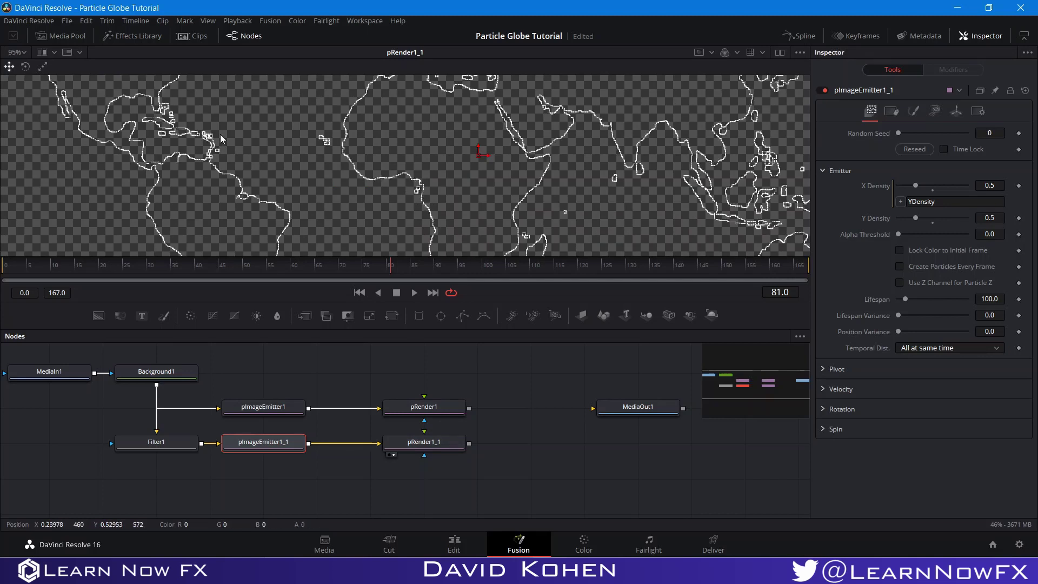
- Merge the two render nodes with pRender1 as background and pRender1_1 as foreground, and display the merged output
left_click_drag(468, 408, 469, 444)
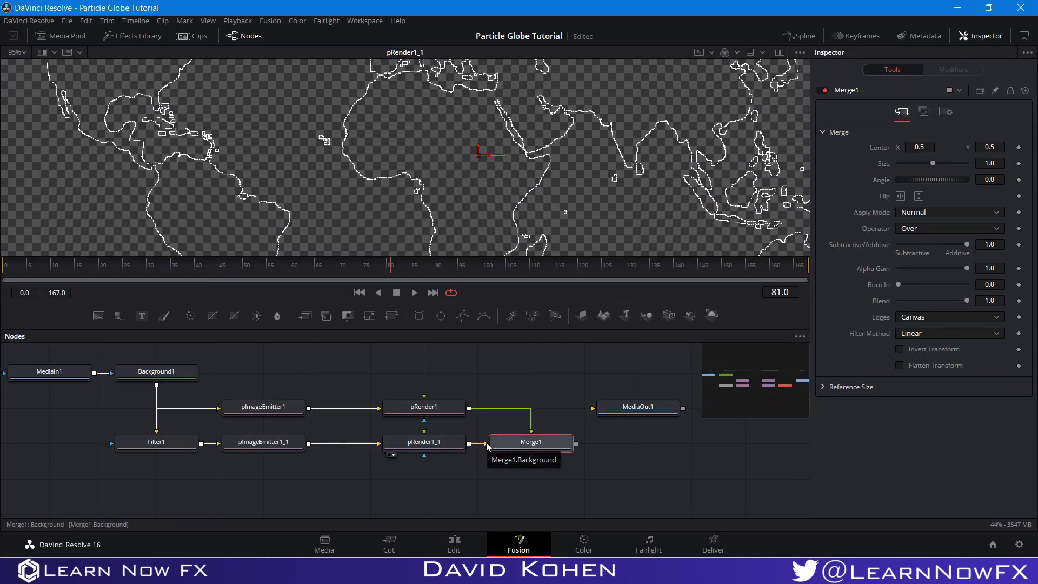
key("ctrl+t")
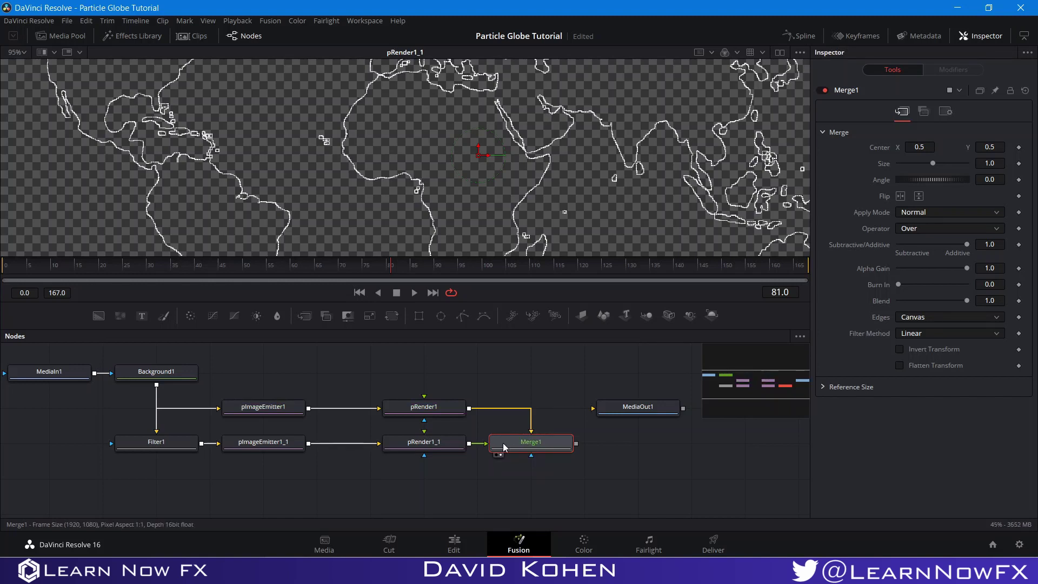
left_click(498, 452)
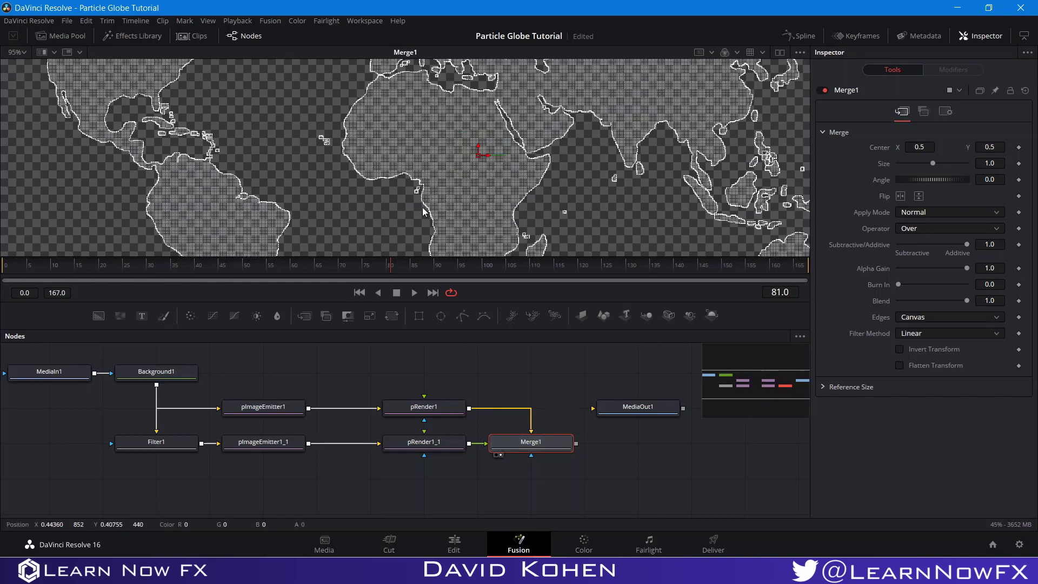
scroll(423, 208, "up", 5)
scroll(423, 206, "down", 8)
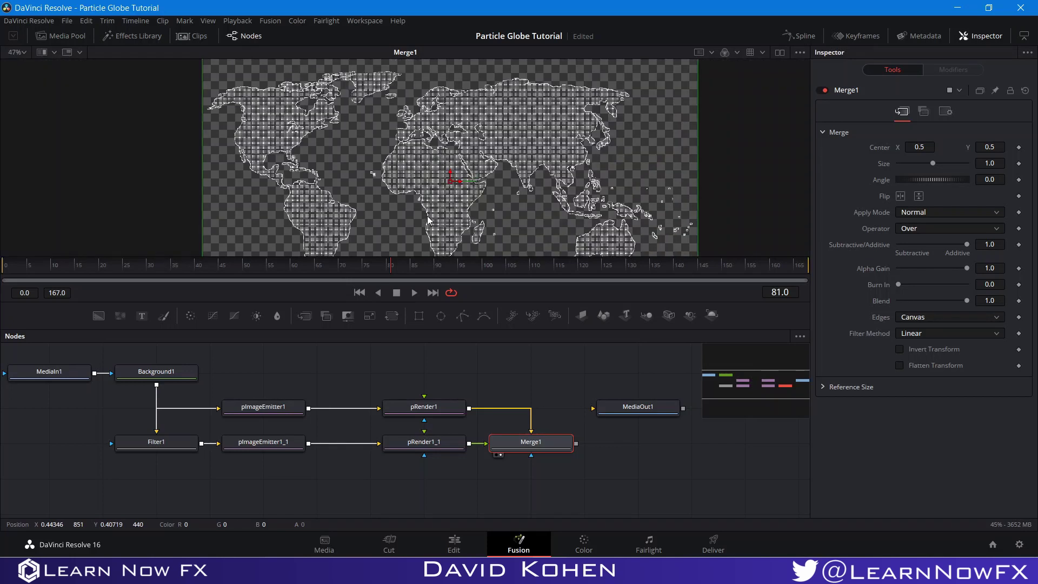
scroll(423, 206, "down", 8)
scroll(422, 187, "up", 6)
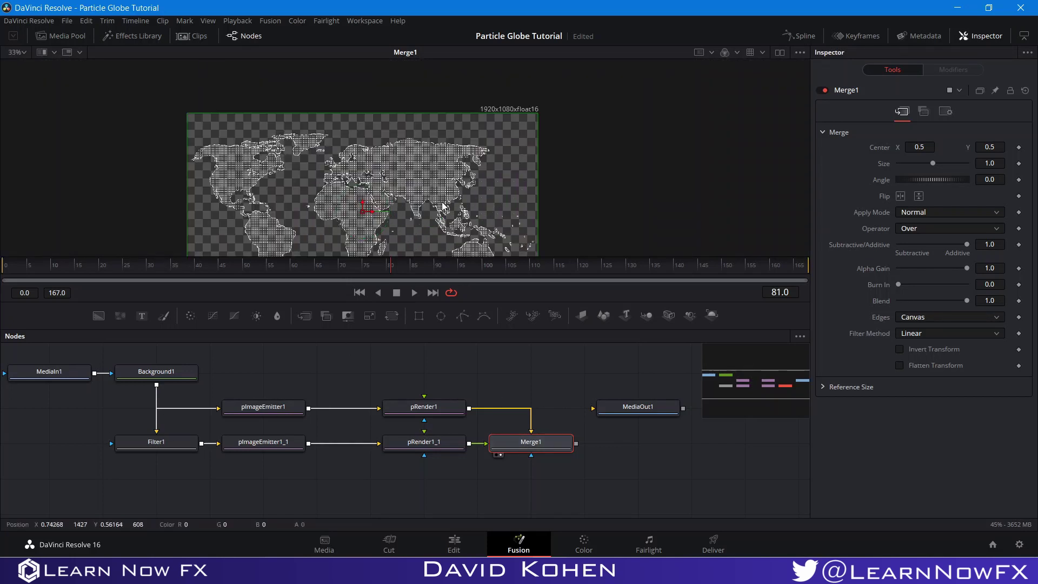
- Turn off Auto Resolution for pRender1 and set its image size to 2715 by 1256
left_click_drag(555, 418, 420, 421)
left_click(296, 411)
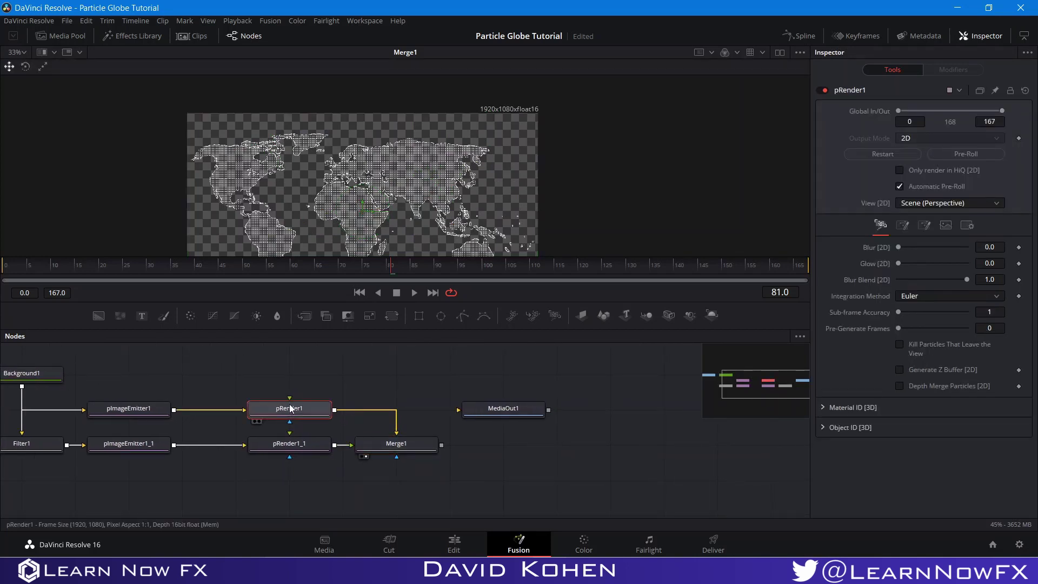
left_click(945, 224)
left_click(989, 299)
left_click(899, 332)
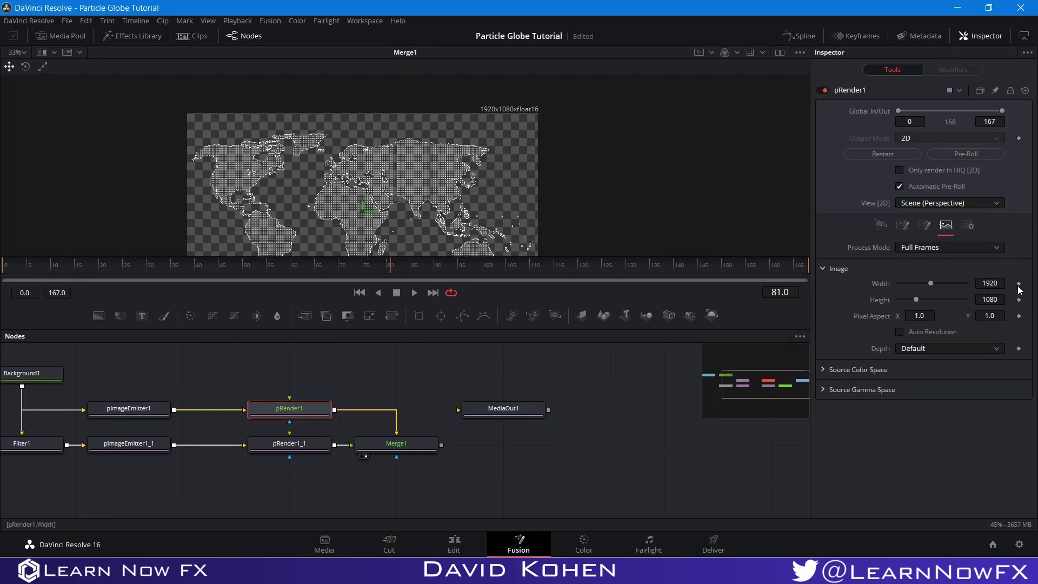
left_click(989, 283)
type("2715")
key("Return")
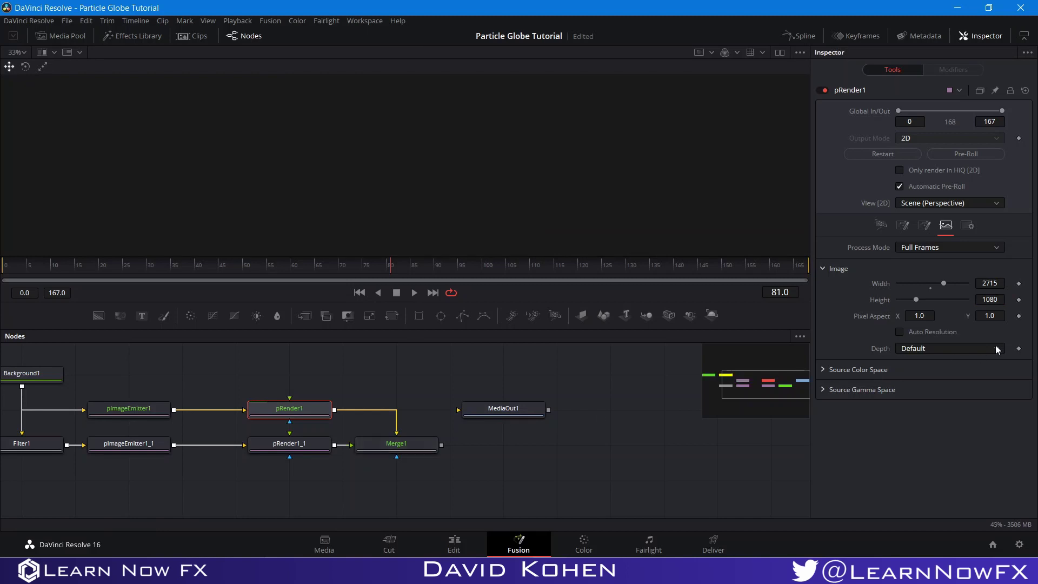
left_click(994, 299)
type("1256")
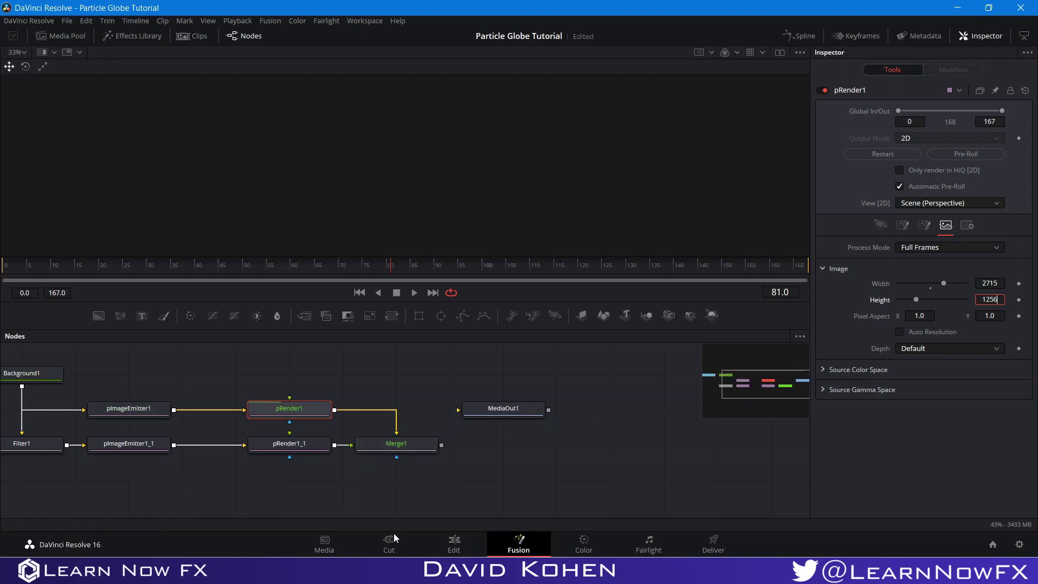
key("Return")
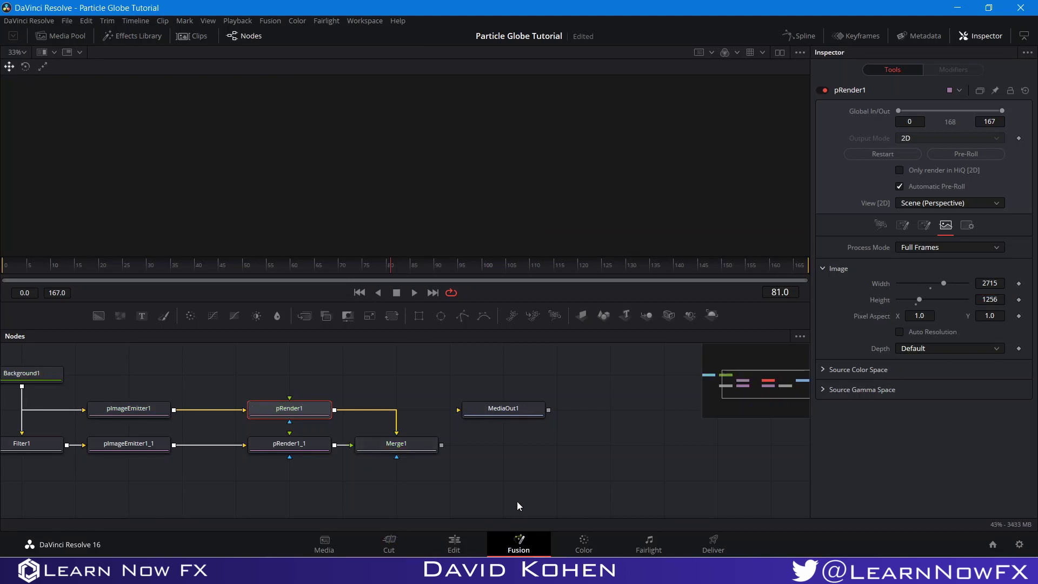
- Set the image size of pRender1_1 to a width of 2715 and a height of 1256
left_click(296, 445)
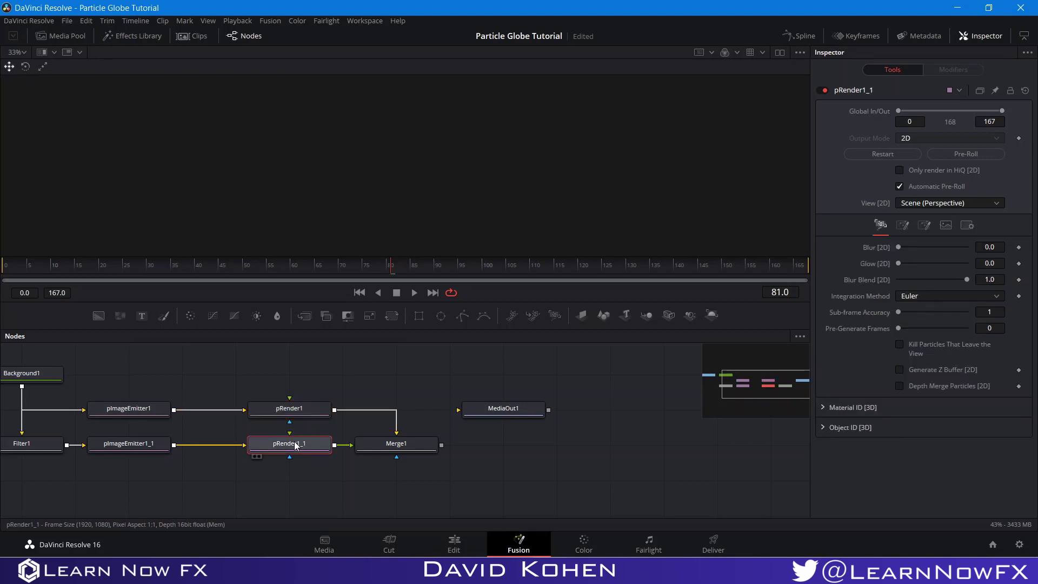
left_click(945, 225)
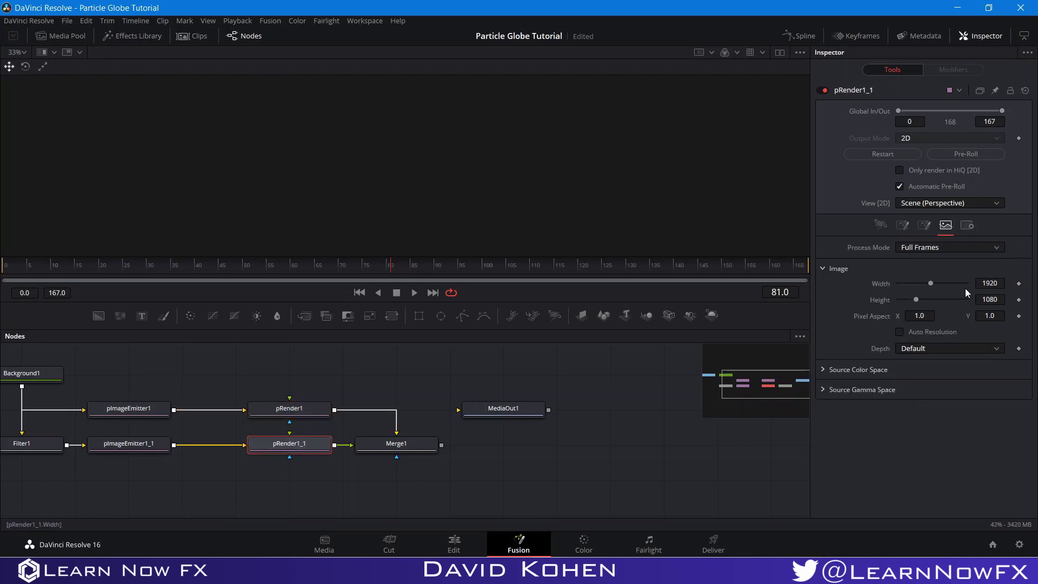
left_click(993, 282)
type("2715")
left_click(993, 299)
type("1256")
key("Return")
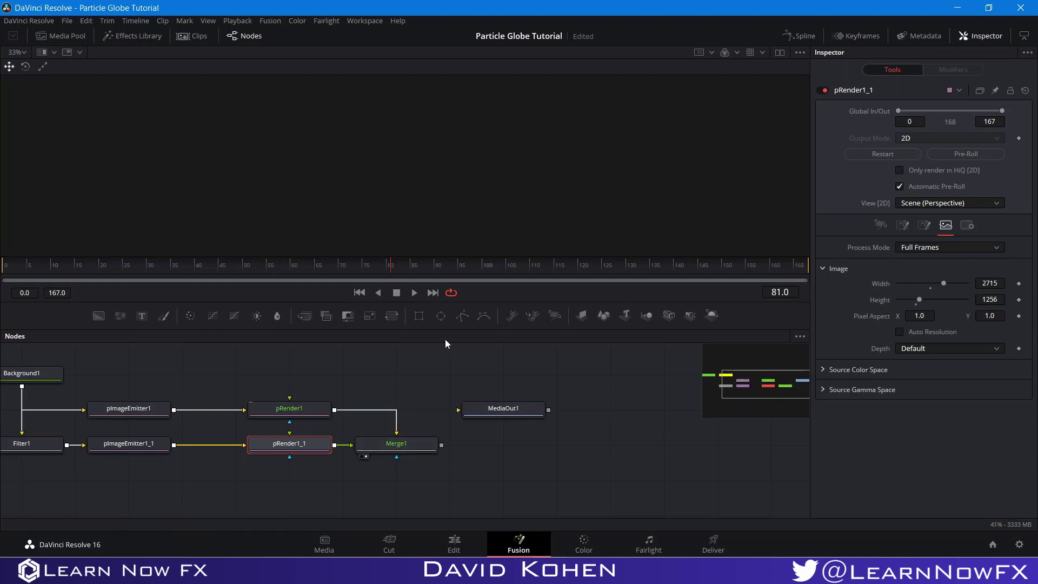
- Save the displayed Merge1 image as Particle Map.png in the Particle Globe Tutorial Files folder
scroll(345, 232, "up", 5)
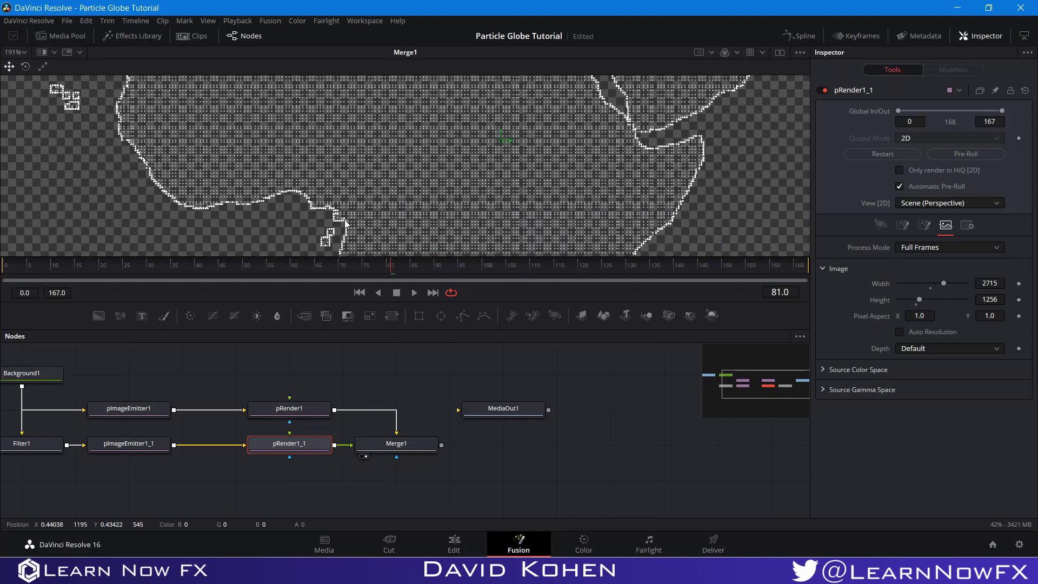
scroll(345, 222, "down", 6)
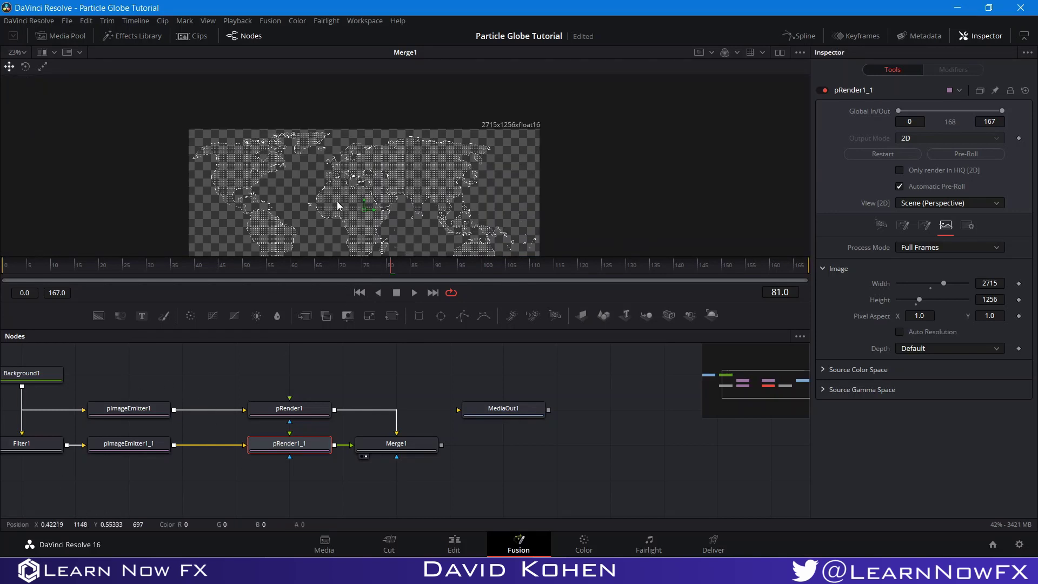
scroll(337, 206, "up", 2)
scroll(377, 161, "down", 2)
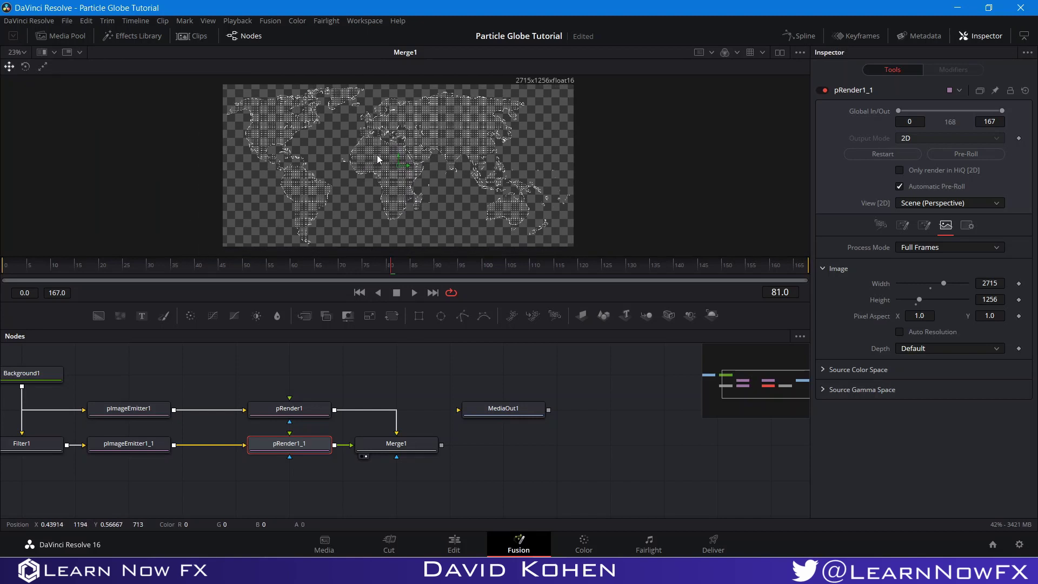
right_click(378, 161)
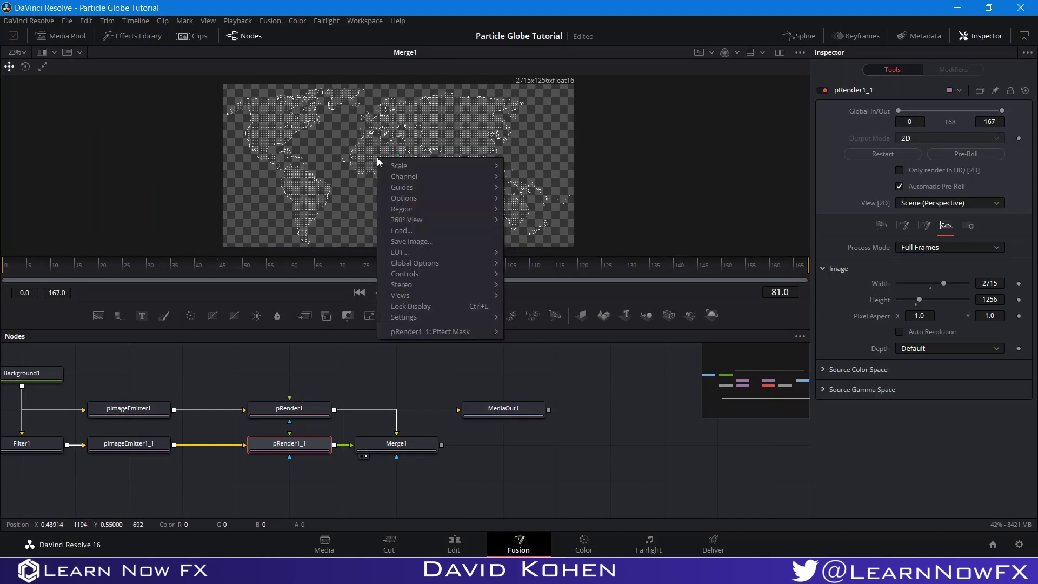
left_click(433, 241)
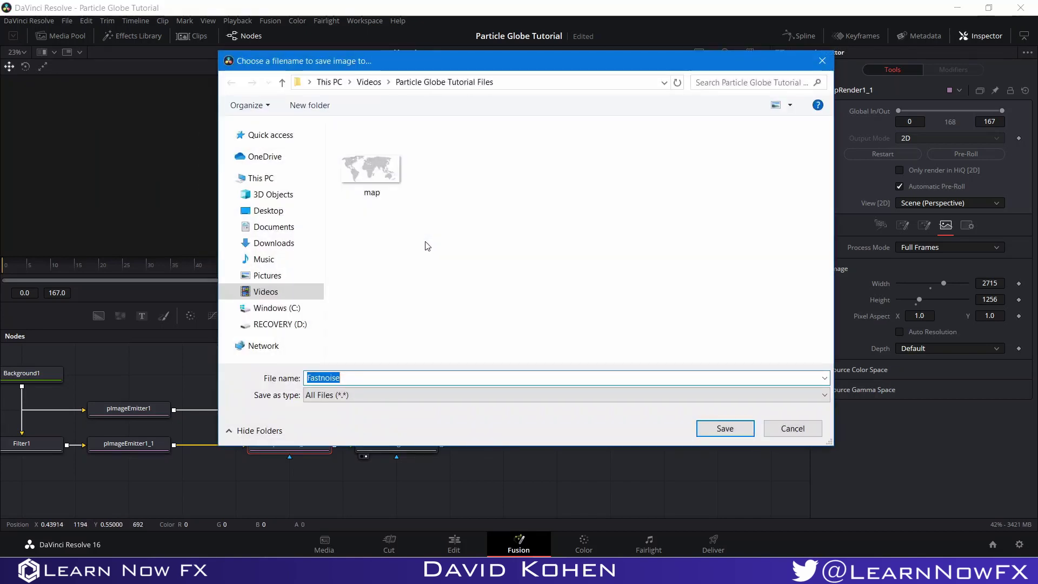
type("Particl")
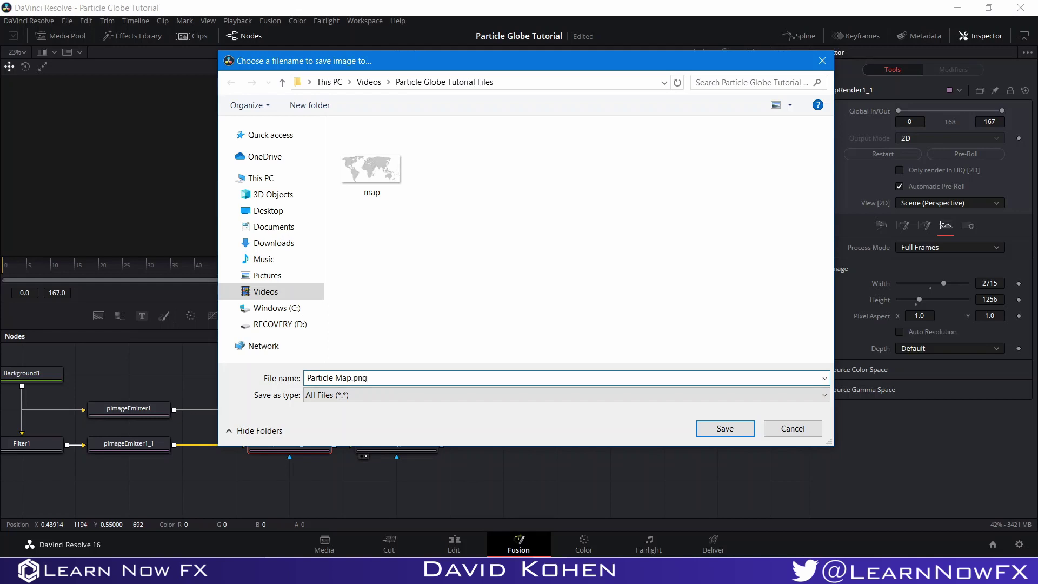
type("e Map.png")
left_click(725, 428)
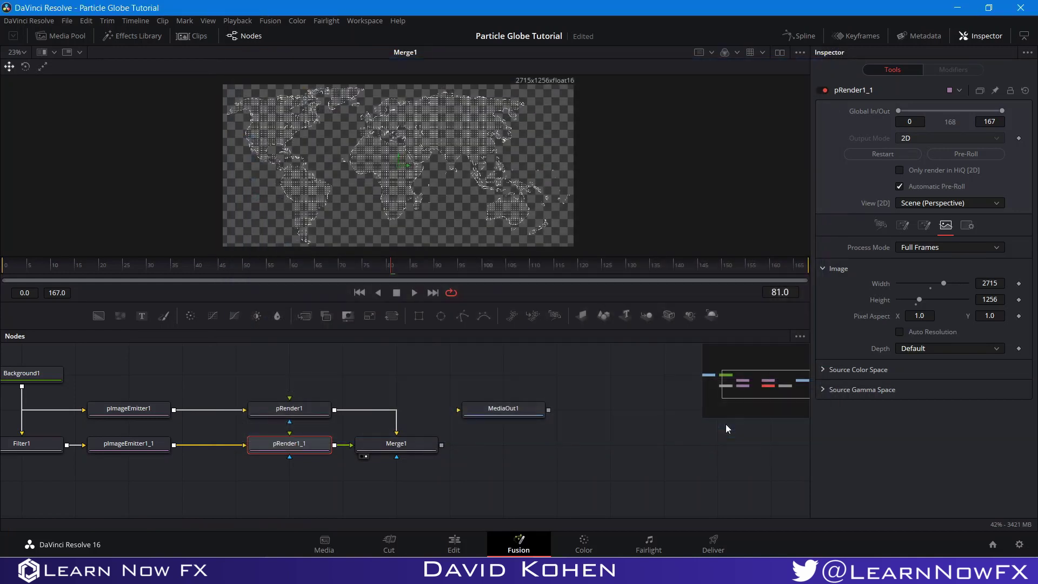
- Clear Merge1 from the viewer and group all nodes except MediaOut1
left_click_drag(354, 467, 482, 432)
scroll(243, 486, "down", 2)
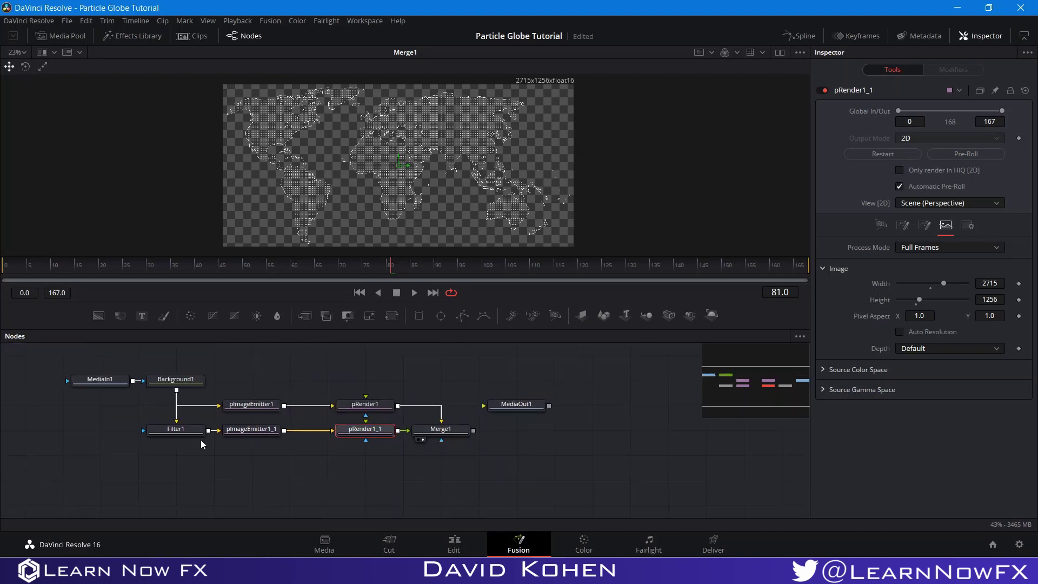
left_click_drag(109, 356, 449, 440)
left_click(421, 440)
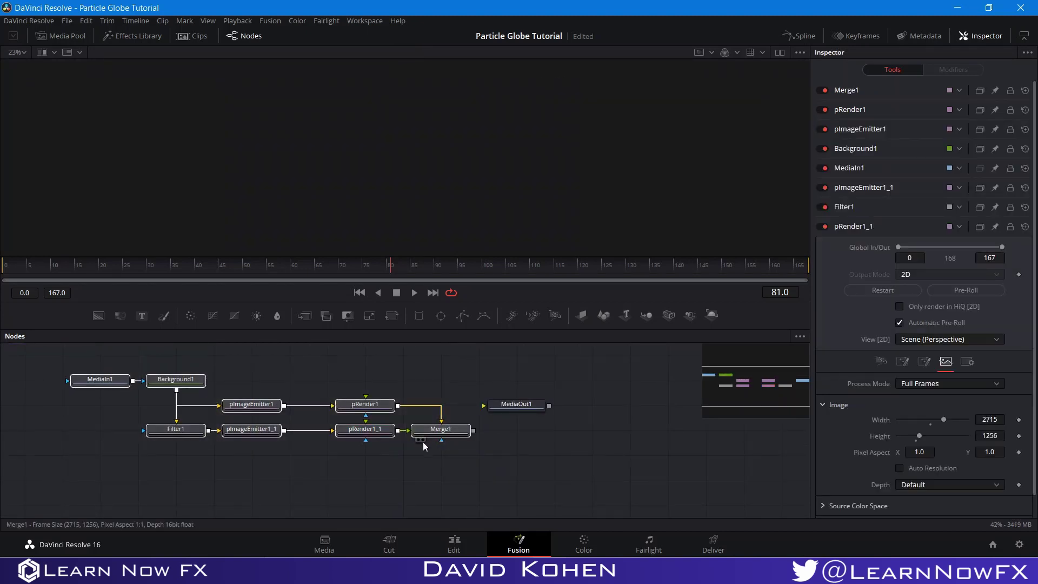
left_click(427, 435)
right_click(430, 441)
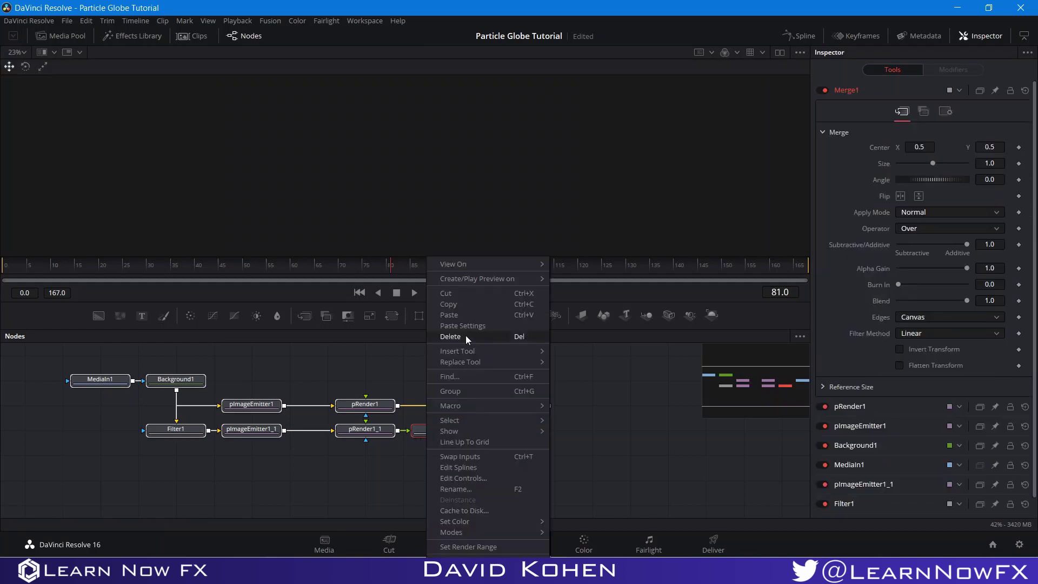
left_click(467, 390)
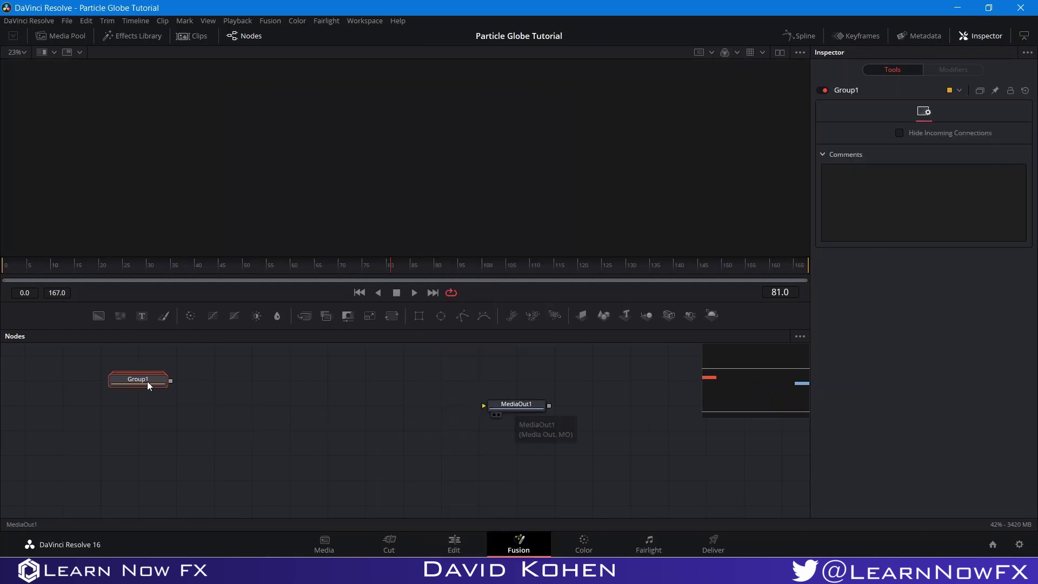
- Move Group1 and MediaOut1 farther apart in the node graph to make room for new nodes
left_click_drag(120, 378, 82, 379)
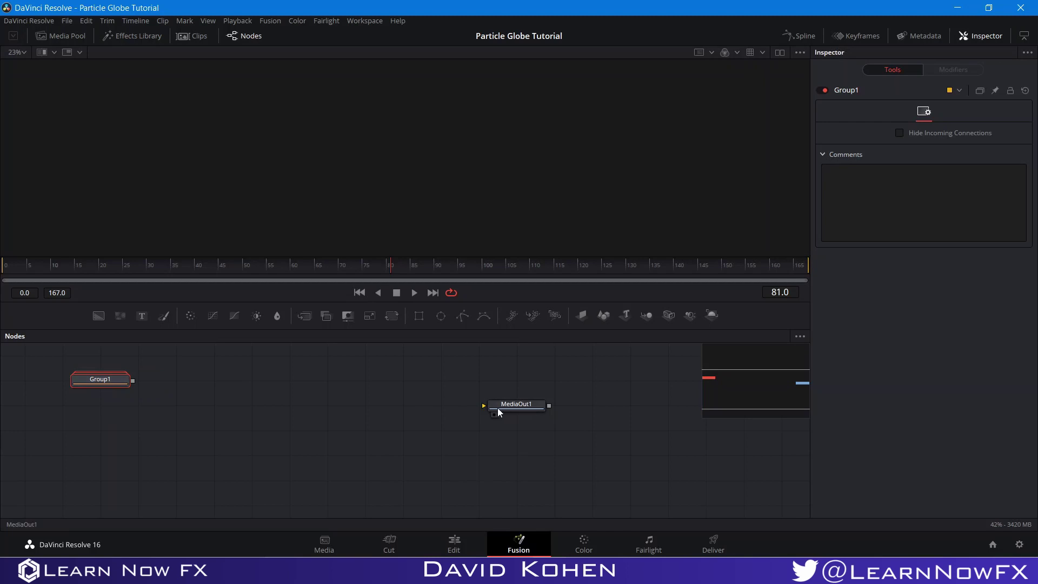
left_click_drag(491, 408, 604, 408)
left_click(630, 405)
- Bring Particle Map.png from its file folder into the node graph as a media input and display it in the viewer
key("alt+Tab")
left_click_drag(516, 288, 261, 427)
left_click(237, 447)
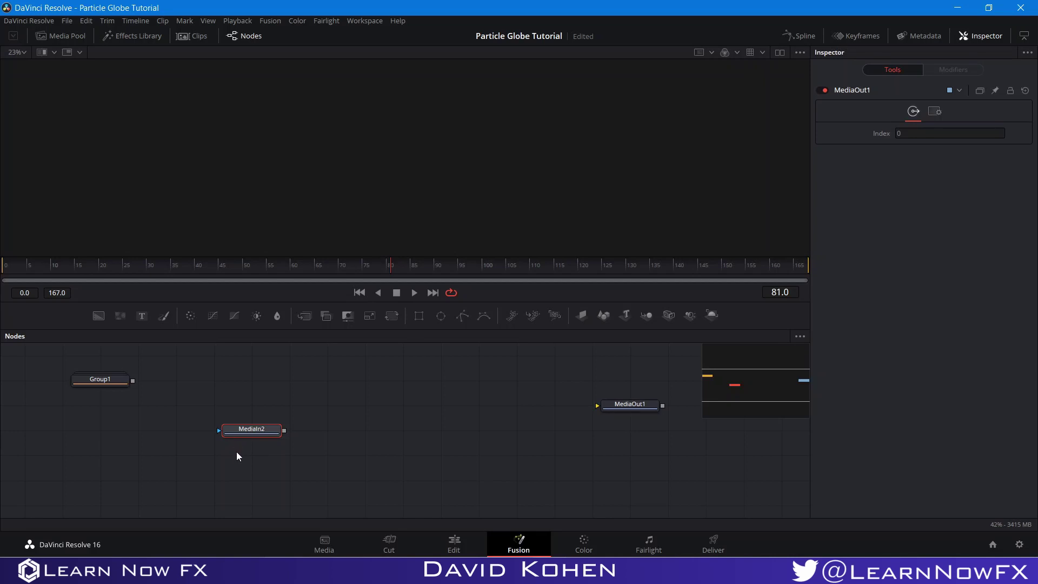
left_click(233, 436)
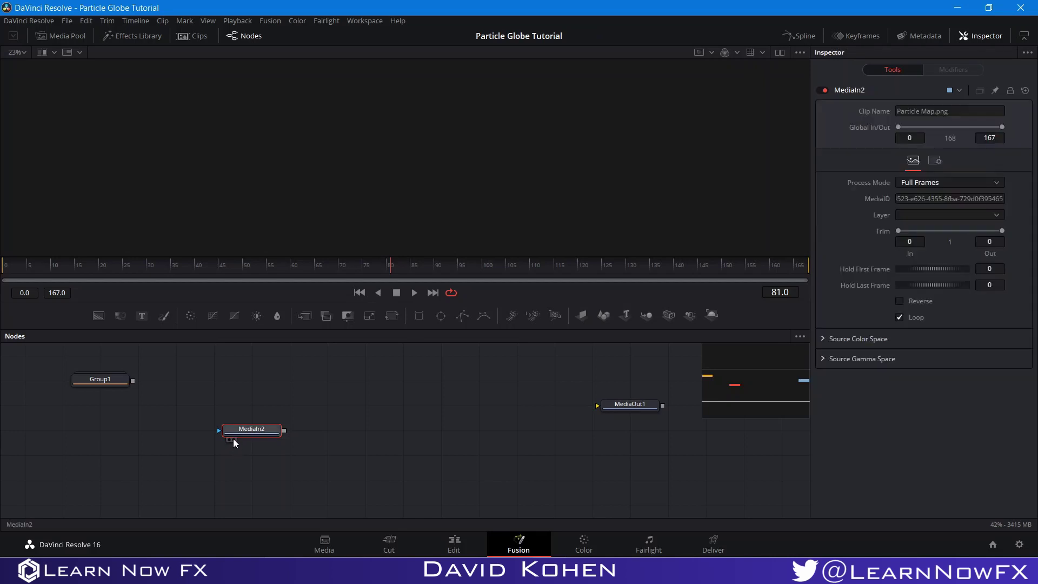
left_click(232, 438)
scroll(378, 170, "up", 2)
scroll(378, 170, "up", 3)
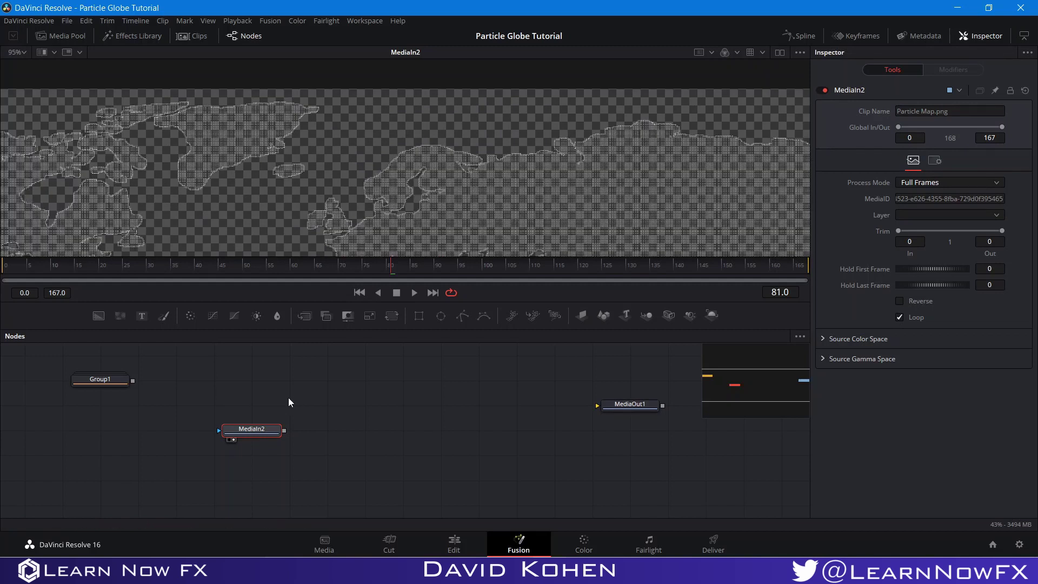
- Add a Scale node after MediaIn2, set its size to 0.5, and display it in the viewer
key("shift+space")
type("scal")
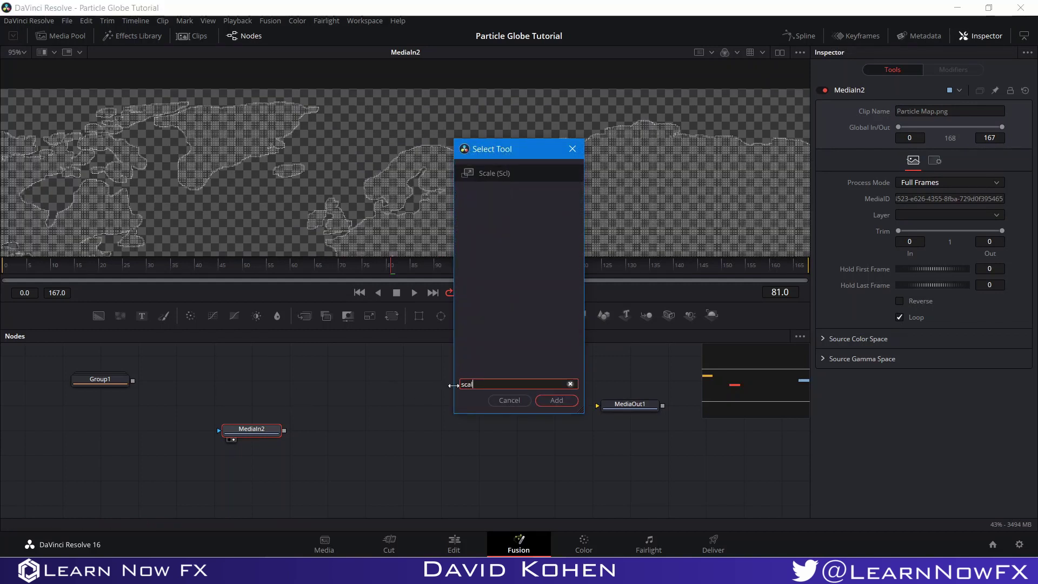
left_click(555, 401)
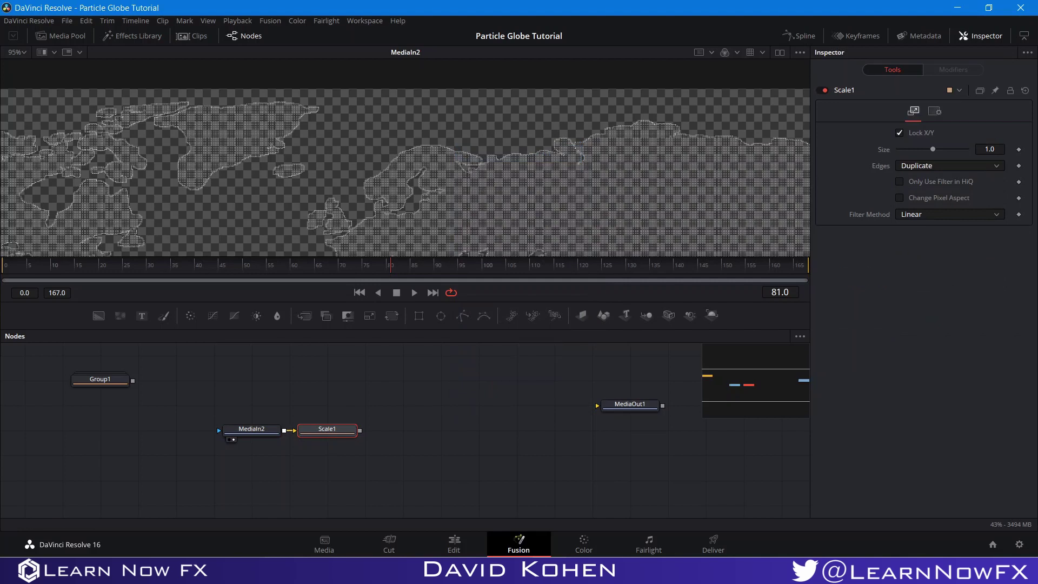
left_click(991, 150)
type("0.5")
key("Return")
left_click(309, 439)
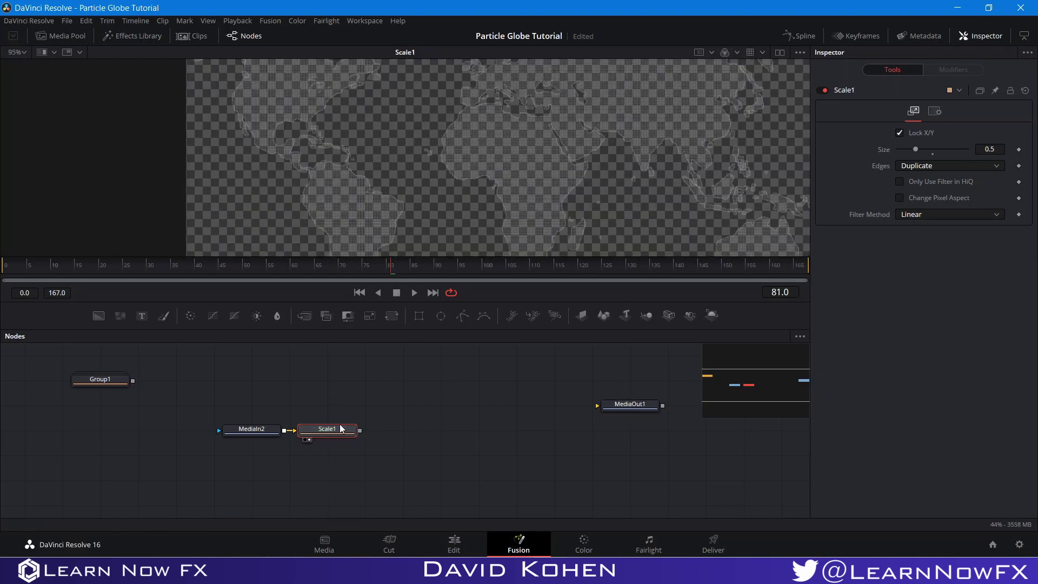
- Add a Shape 3D node, make it a sphere, and set its base and height subdivisions to 100
left_click_drag(431, 443, 285, 435)
left_click_drag(475, 398, 646, 496)
left_click_drag(603, 316, 285, 417)
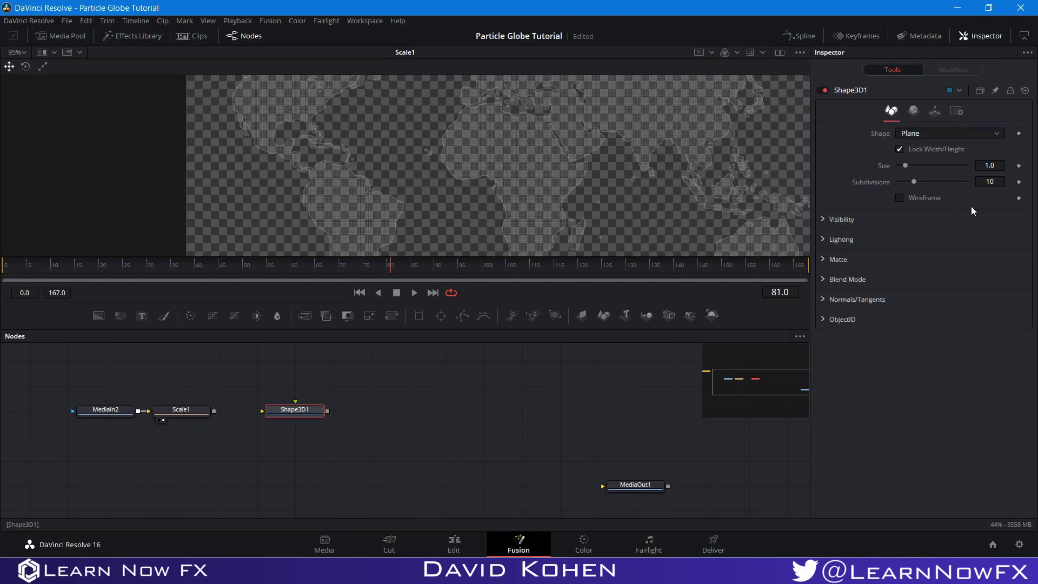
left_click(949, 134)
left_click(921, 169)
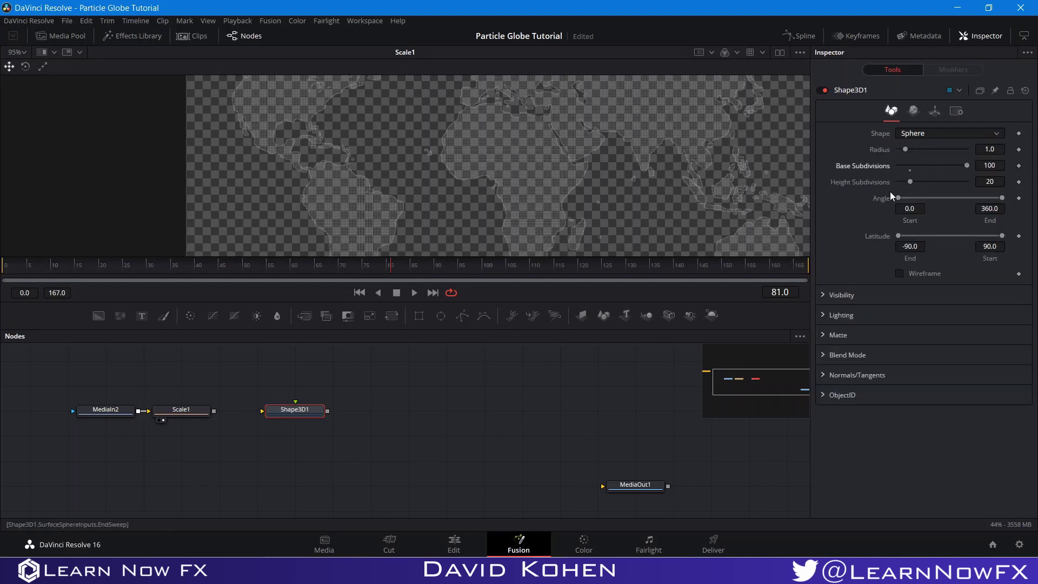
left_click_drag(910, 182, 969, 182)
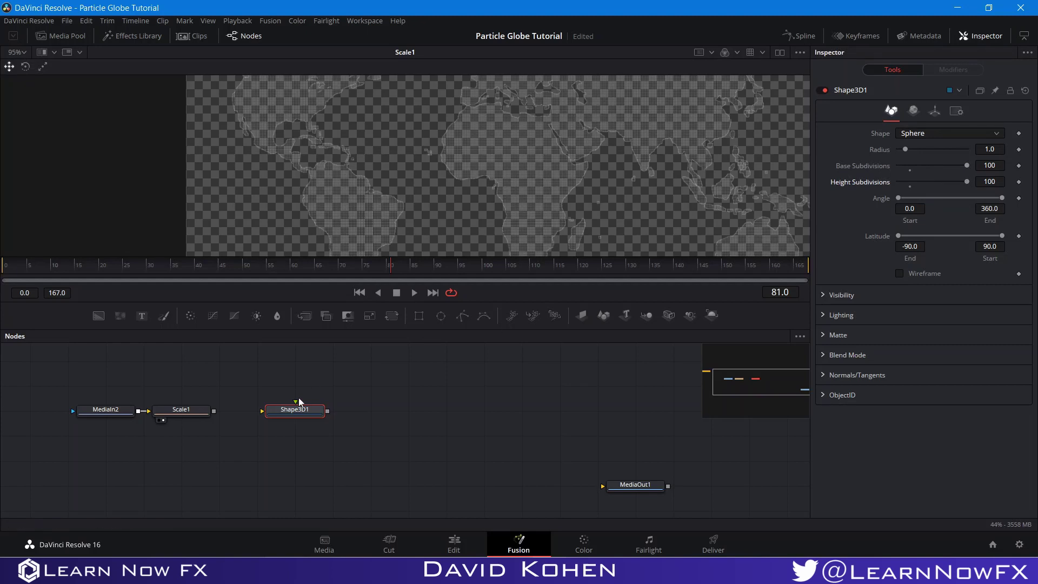
- Connect Scale1 to the sphere's material input, display Shape3D1, and inspect the mapped globe from several angles
left_click_drag(215, 411, 281, 420)
left_click(277, 420)
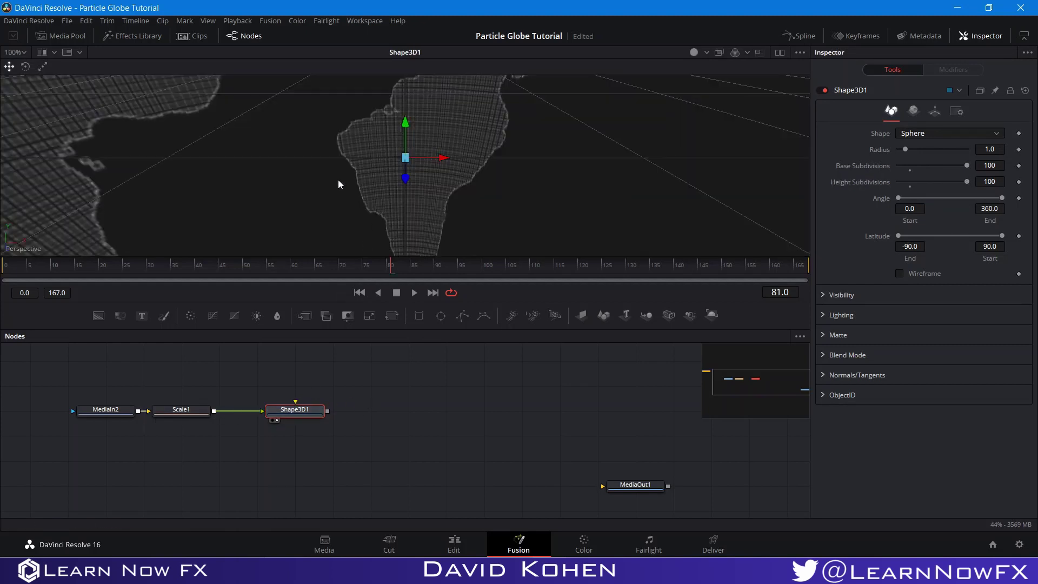
scroll(333, 183, "down", 2)
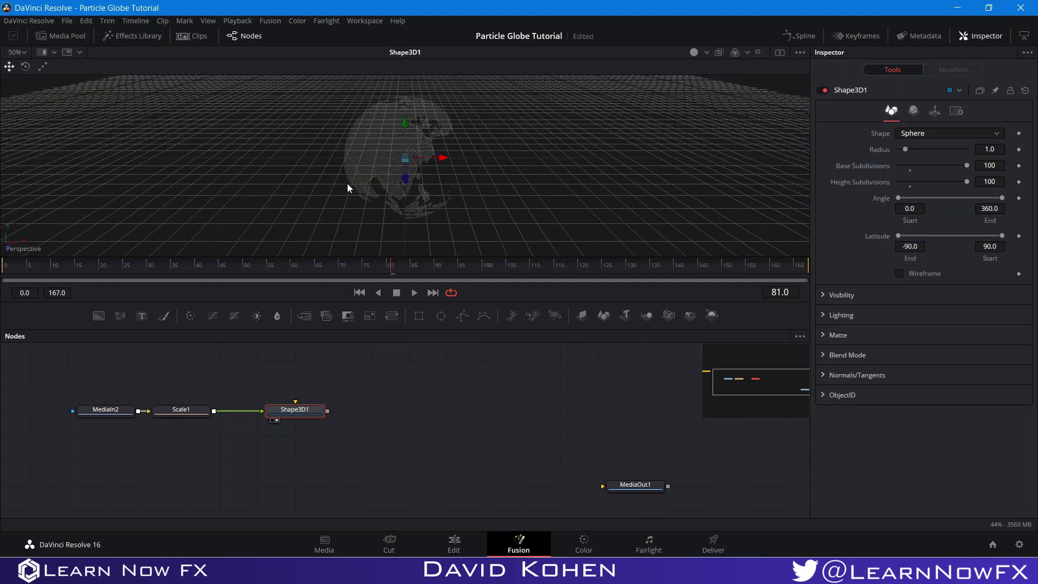
left_click_drag(319, 210, 511, 114)
left_click_drag(333, 182, 549, 211)
mouse_move(120, 413)
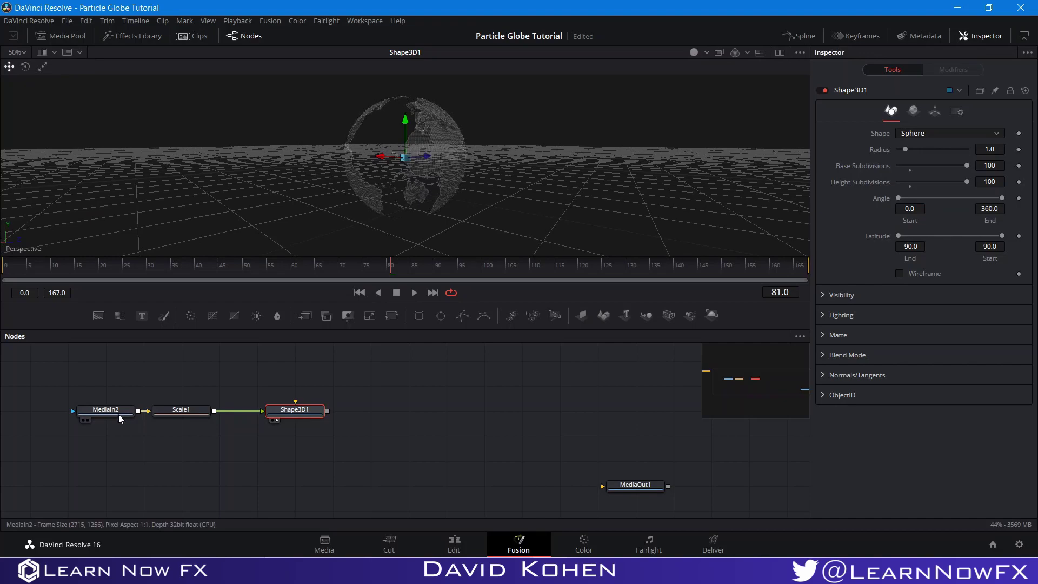
left_click_drag(420, 226, 276, 254)
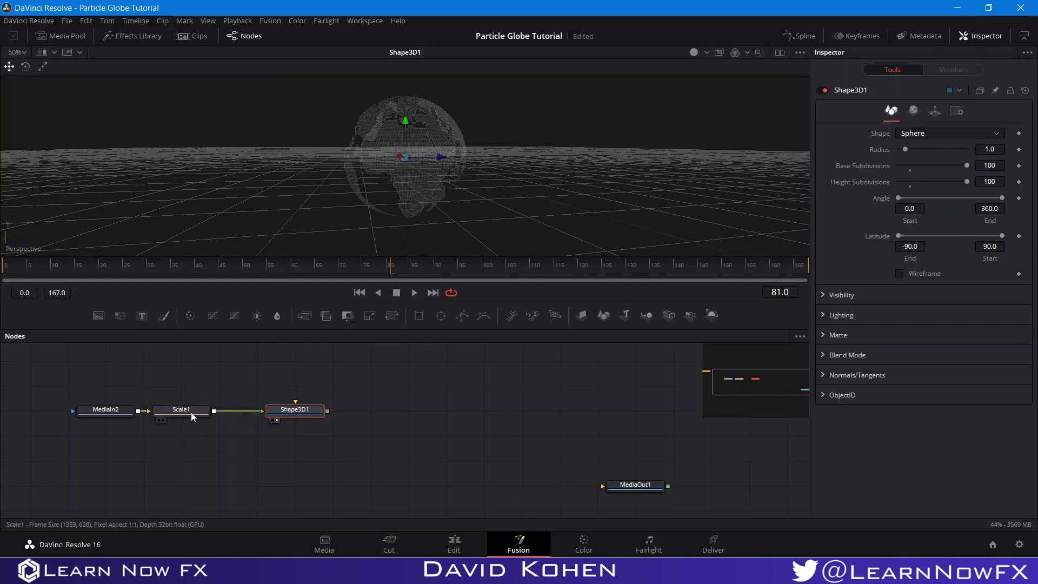
- Take Scale1 out of the node chain to compare the globe, and reinsert it between MediaIn2 and Shape3D1
left_click_drag(190, 412, 205, 448)
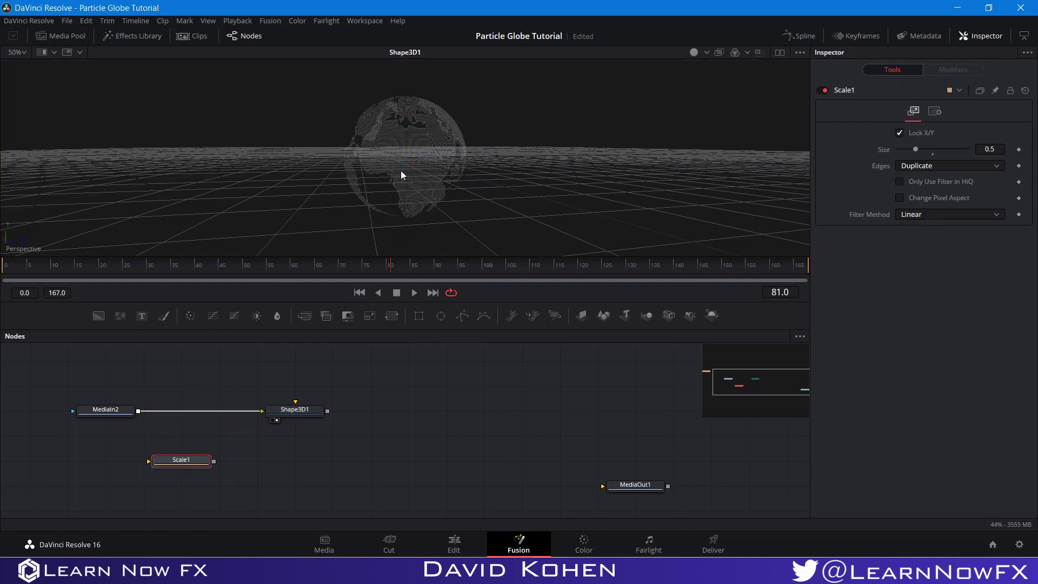
scroll(403, 170, "up", 2)
left_click_drag(181, 461, 186, 412)
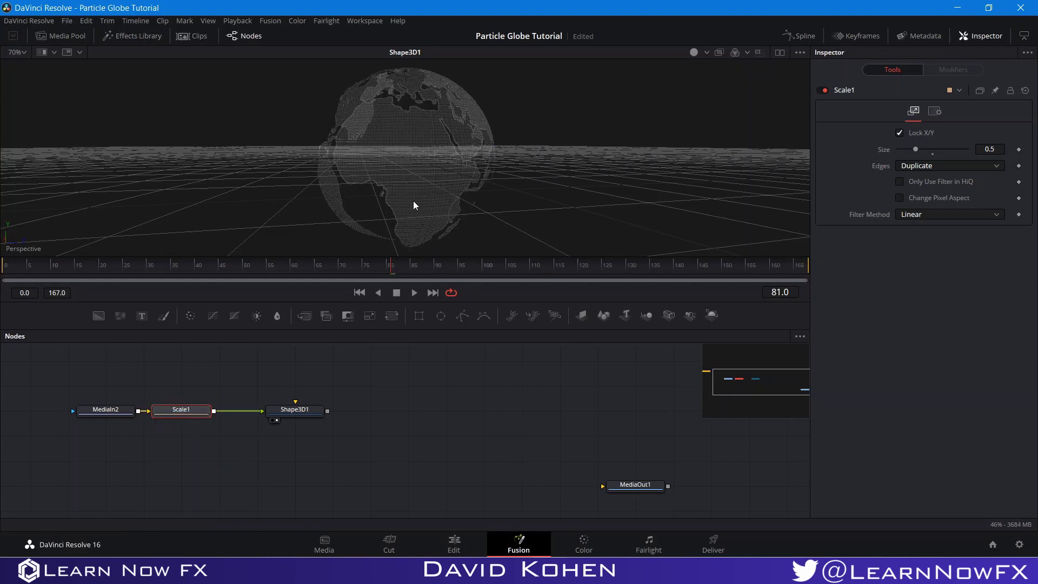
scroll(407, 161, "down", 2)
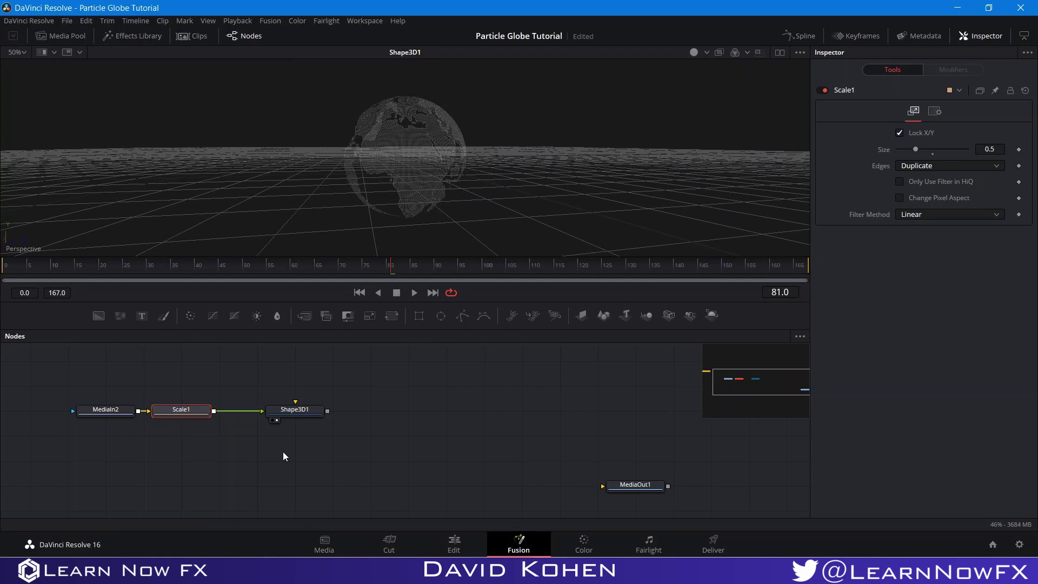
- Drive Shape3D1's Y rotation with the expression time
left_click(294, 411)
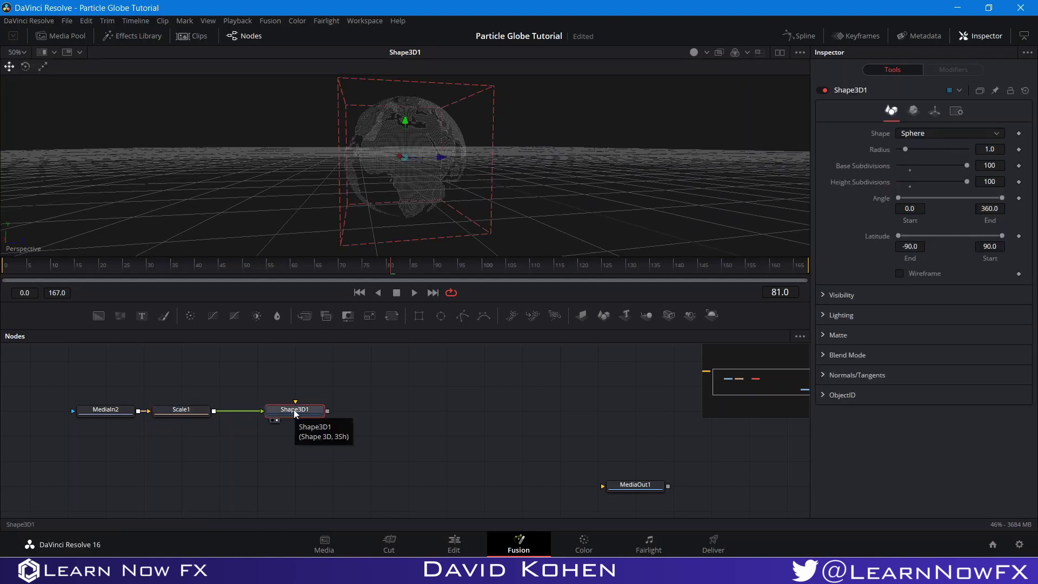
left_click(934, 110)
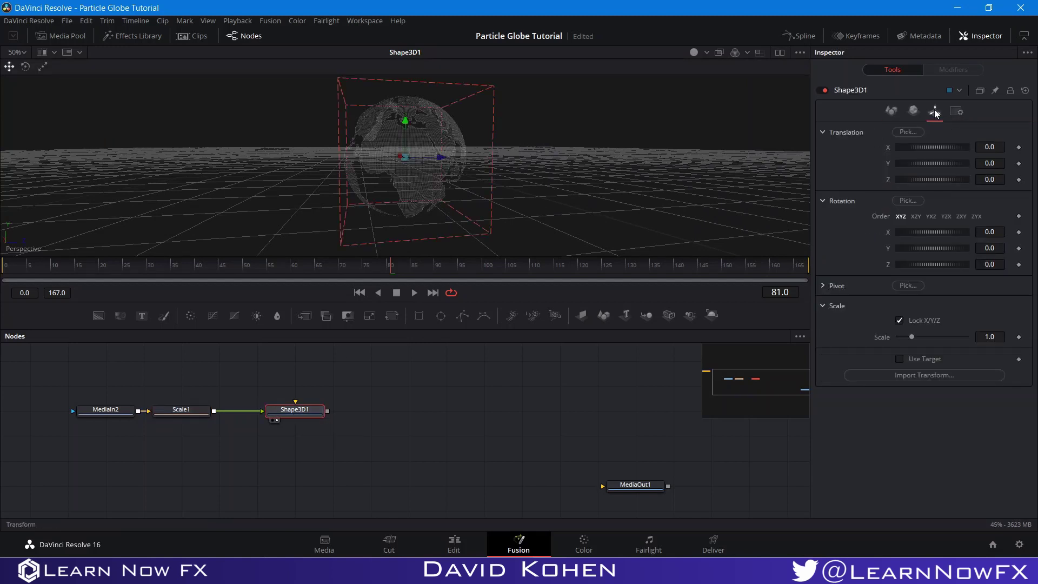
right_click(888, 245)
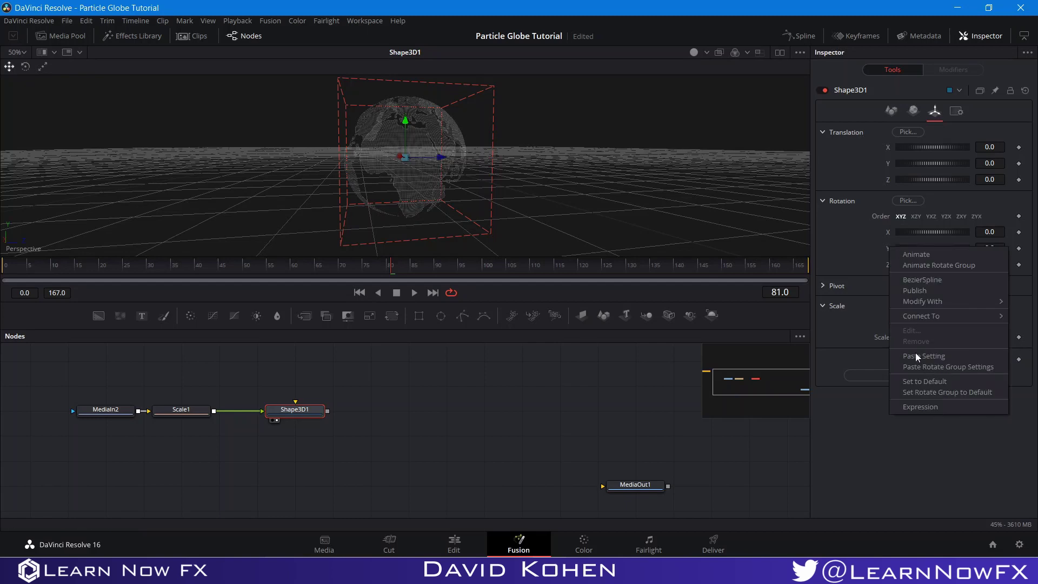
left_click(926, 407)
left_click(940, 265)
key("BackSpace")
key("BackSpace")
key("BackSpace")
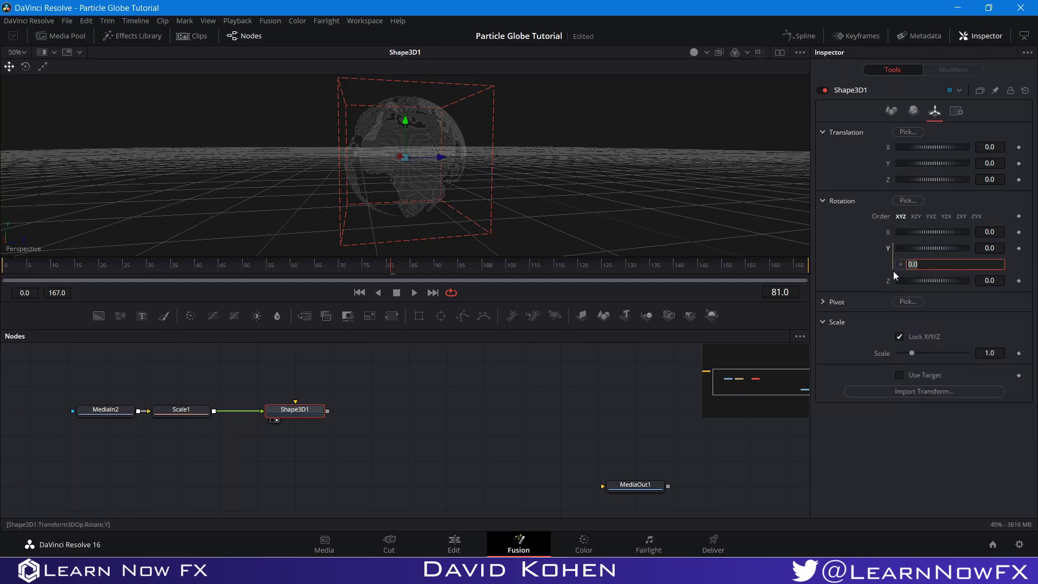
type("time")
key("Return")
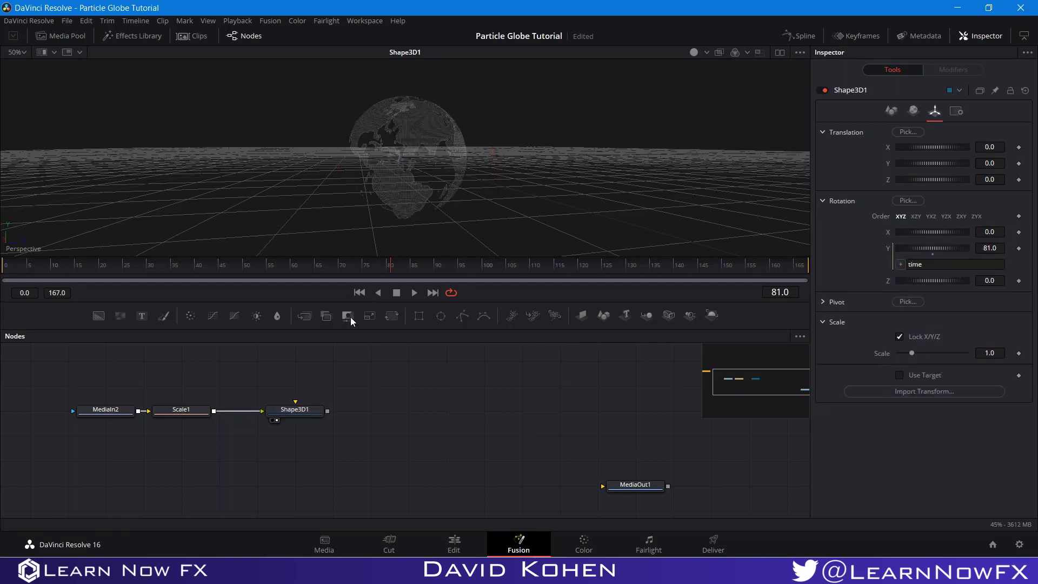
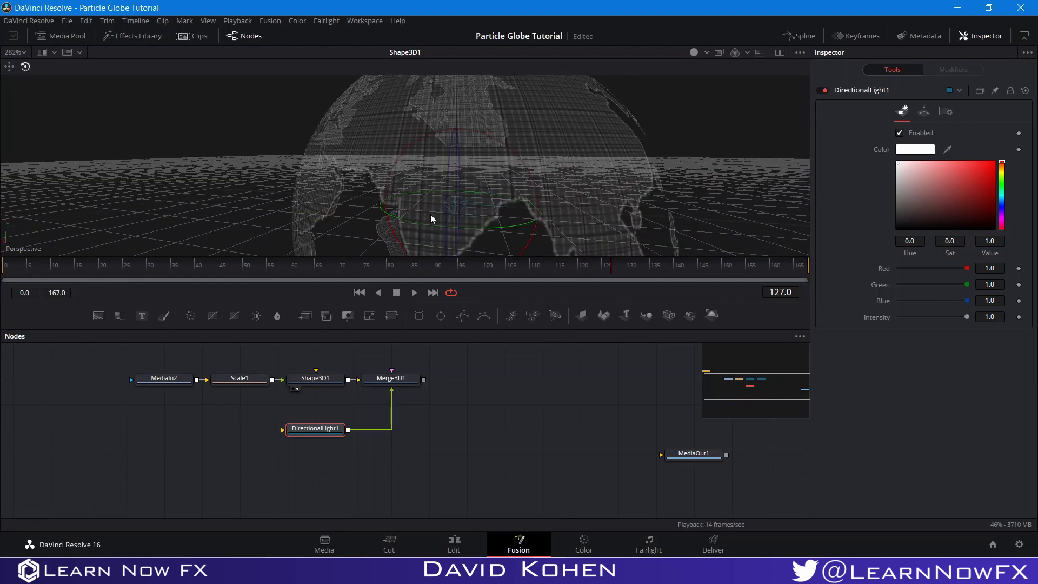
- Rotate DirectionalLight1 around its Y axis in the 3D viewer to change the direction of the light
scroll(429, 217, "up", 3)
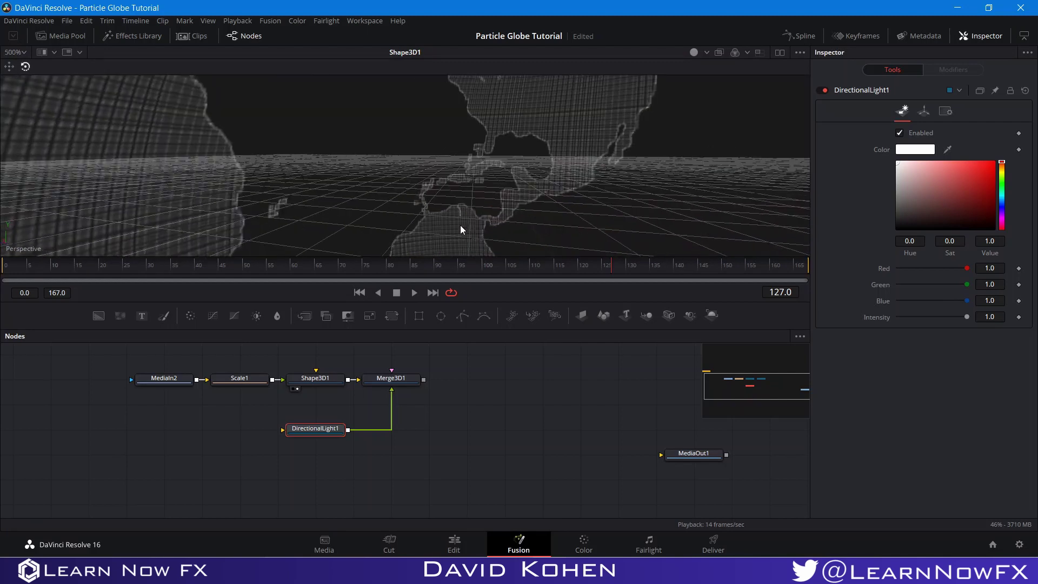
scroll(418, 167, "up", 1)
scroll(418, 166, "down", 3)
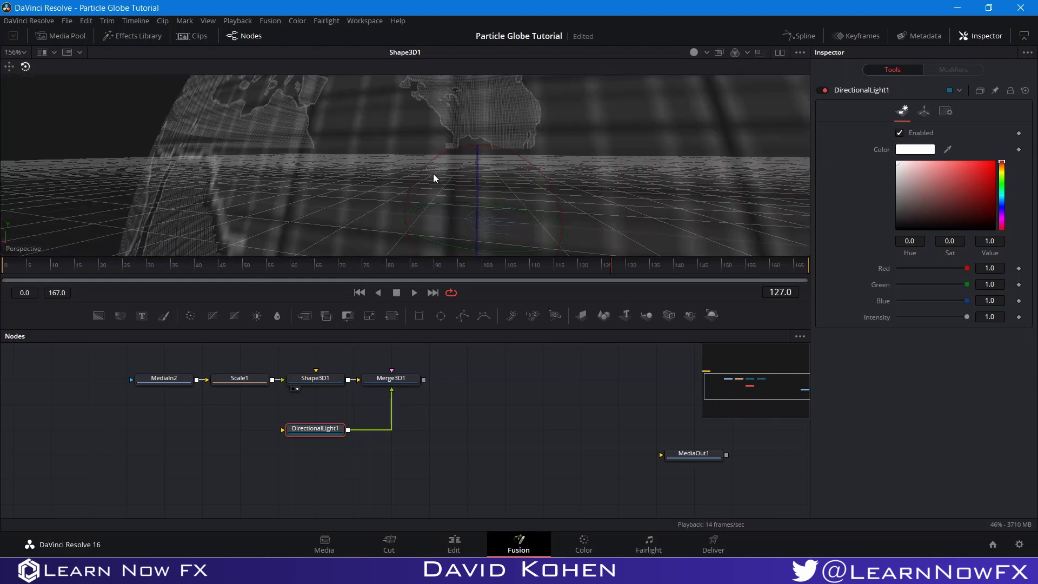
left_click_drag(394, 159, 544, 275)
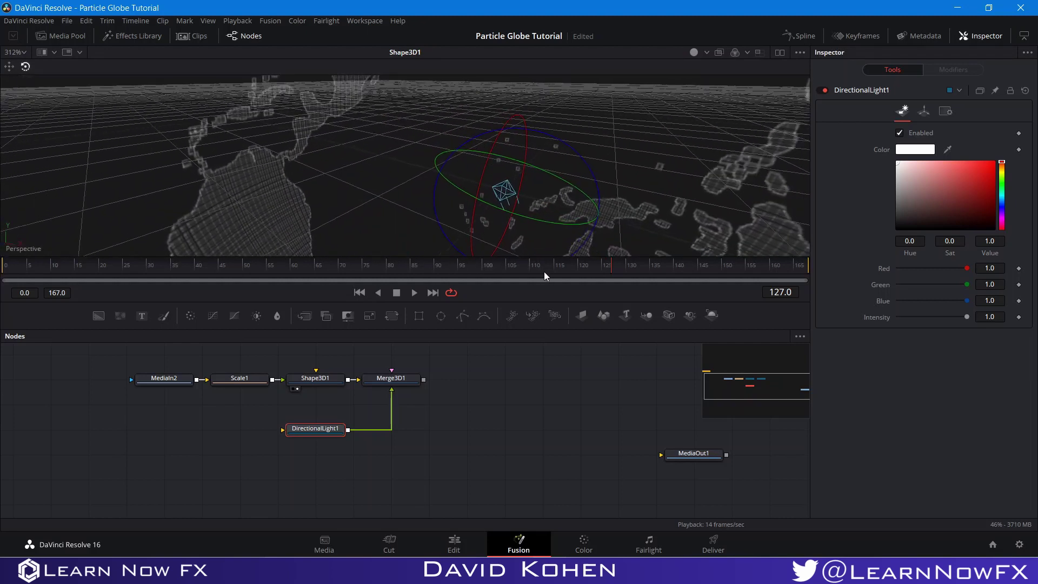
left_click_drag(540, 173, 584, 199)
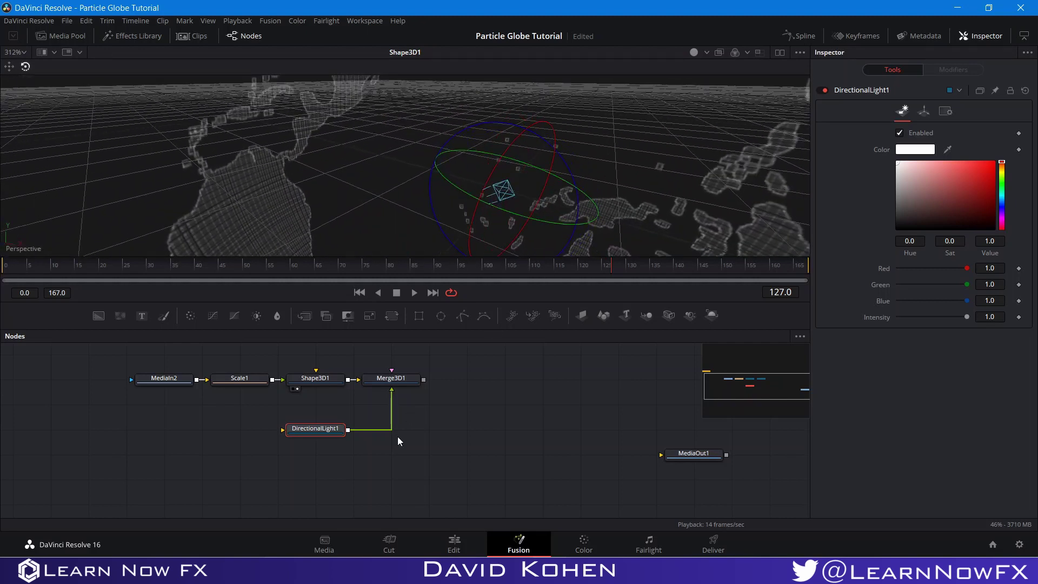
- Add a Renderer 3D node after Merge3D1, display it in the viewer, and enable its lighting
left_click(387, 381)
key("shift+space")
type("ren")
left_click(556, 400)
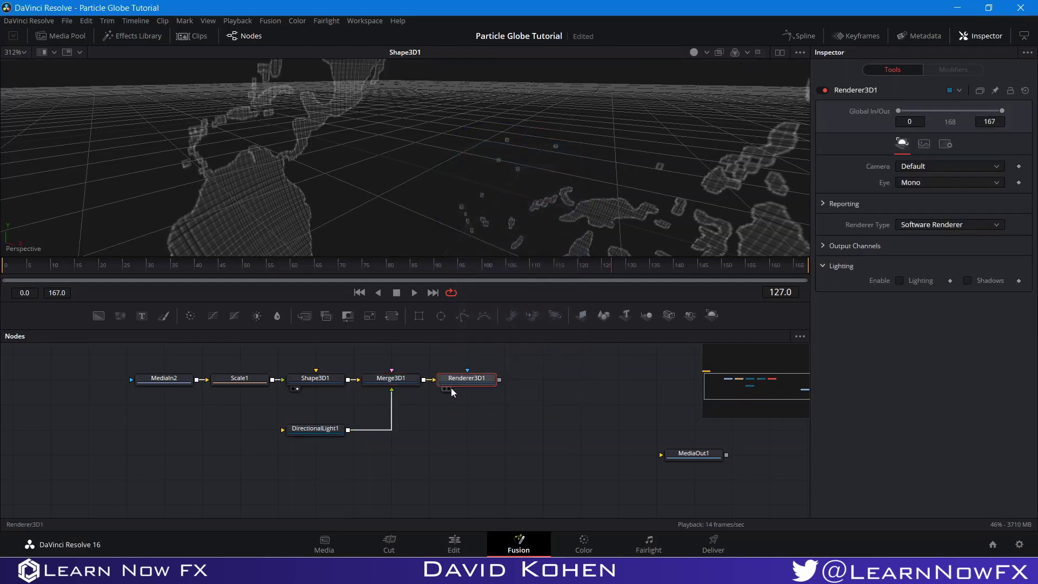
left_click(448, 389)
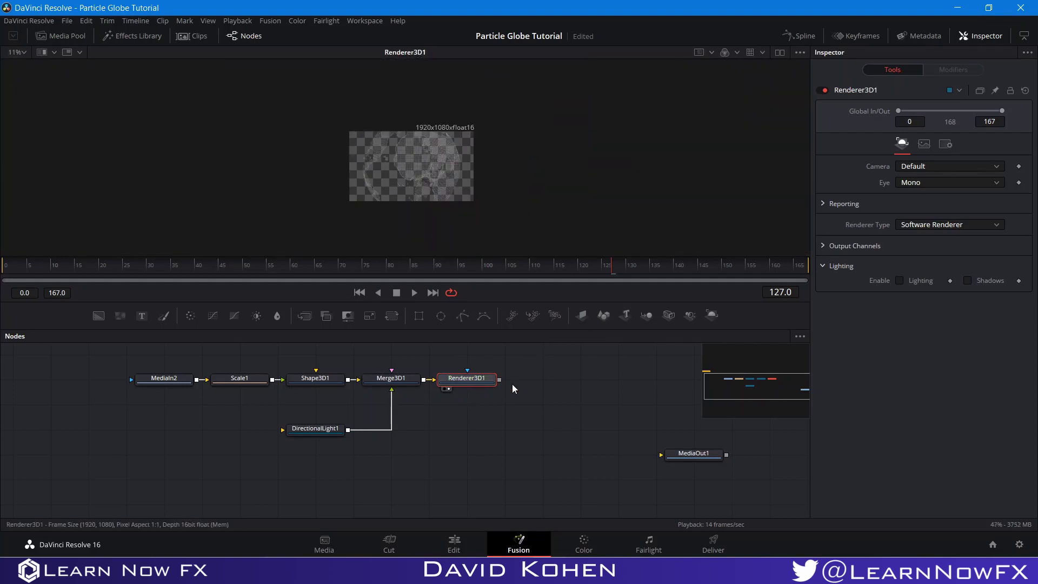
left_click(901, 282)
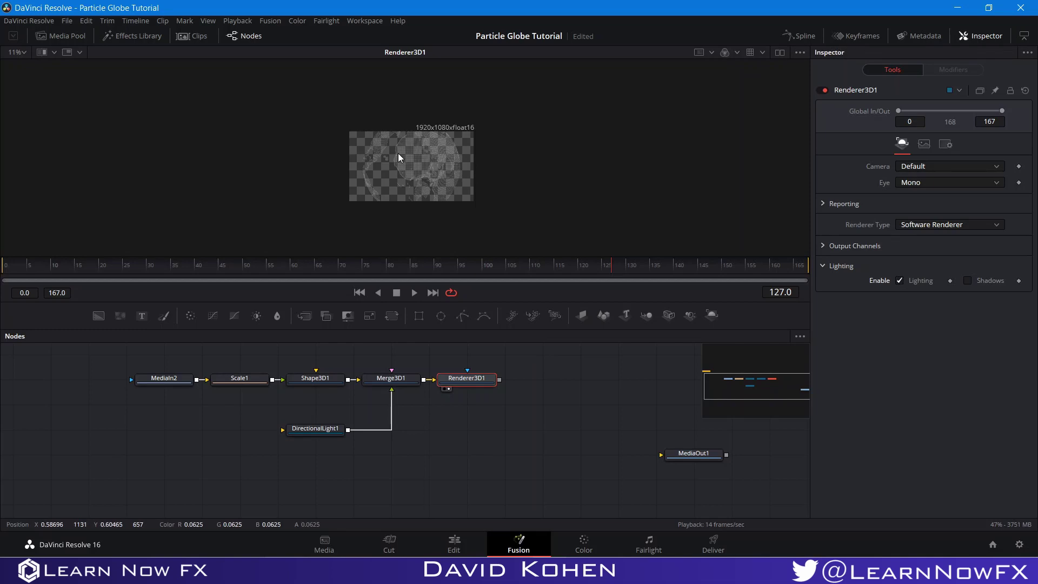
- Turn off the viewer's Checker Underlay to show the rendered globe on a black background
scroll(392, 202, "up", 5)
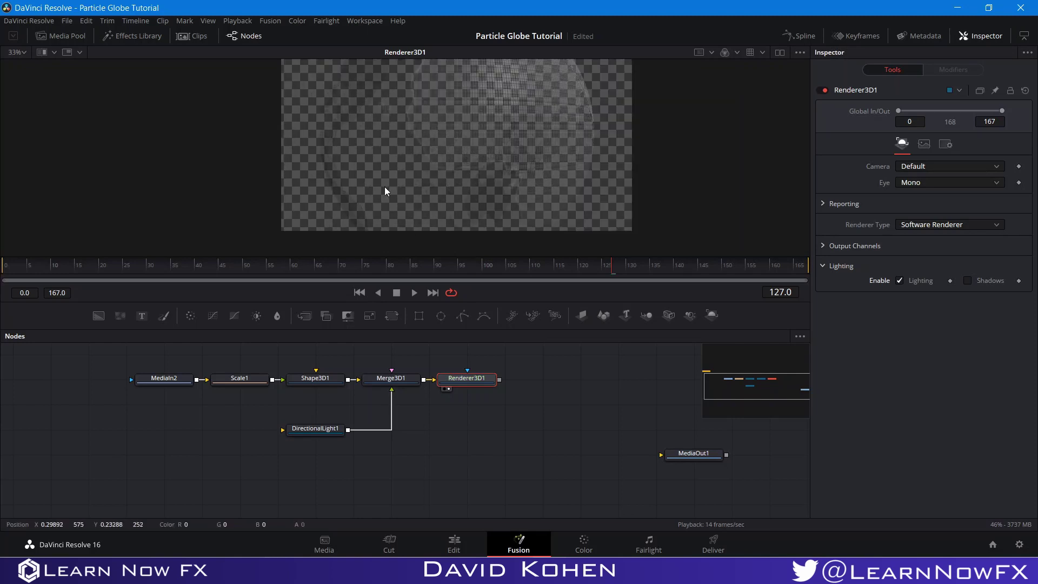
right_click(382, 193)
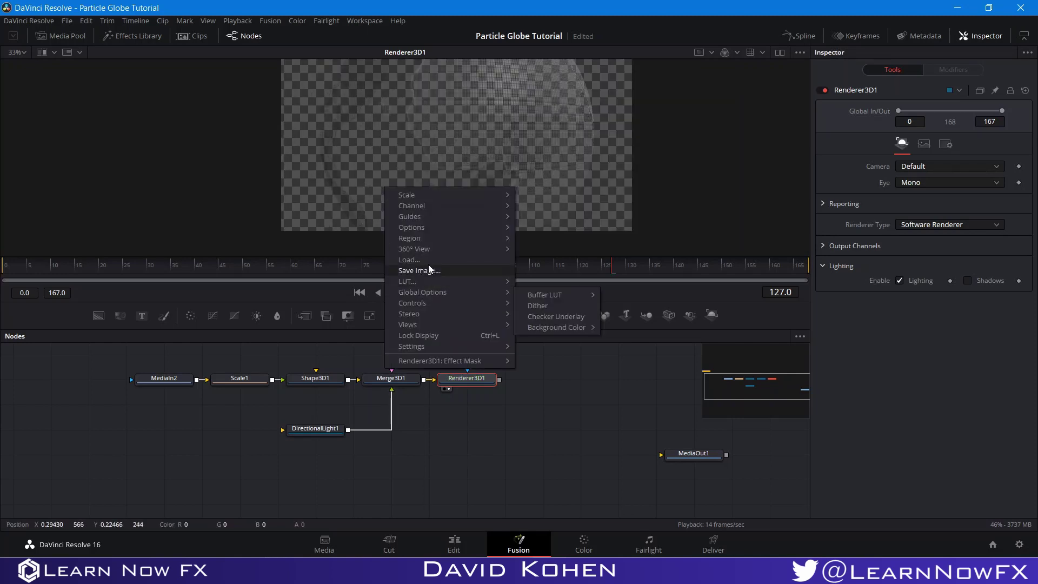
mouse_move(433, 227)
left_click(521, 230)
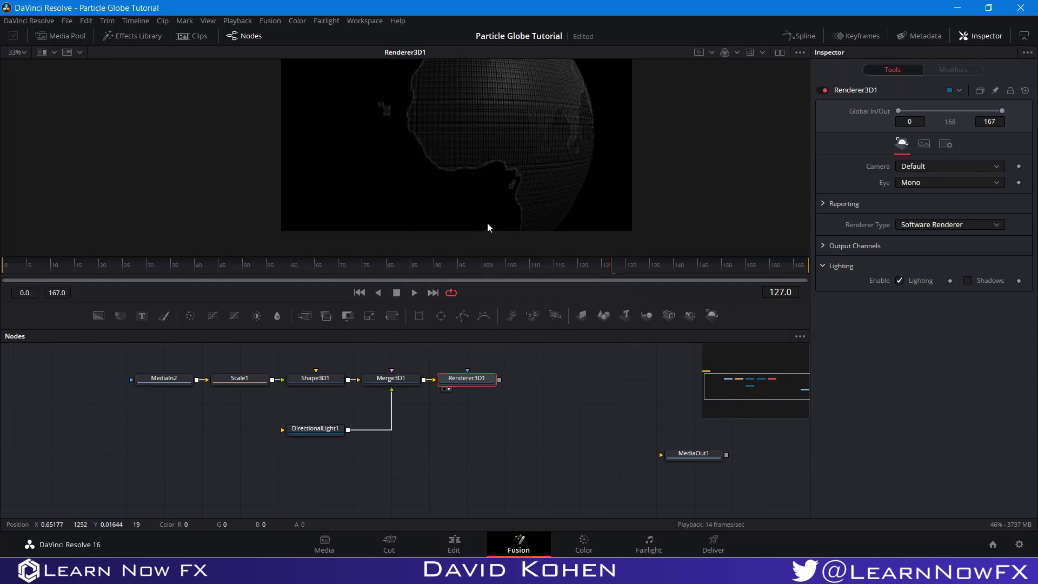
scroll(358, 160, "down", 1)
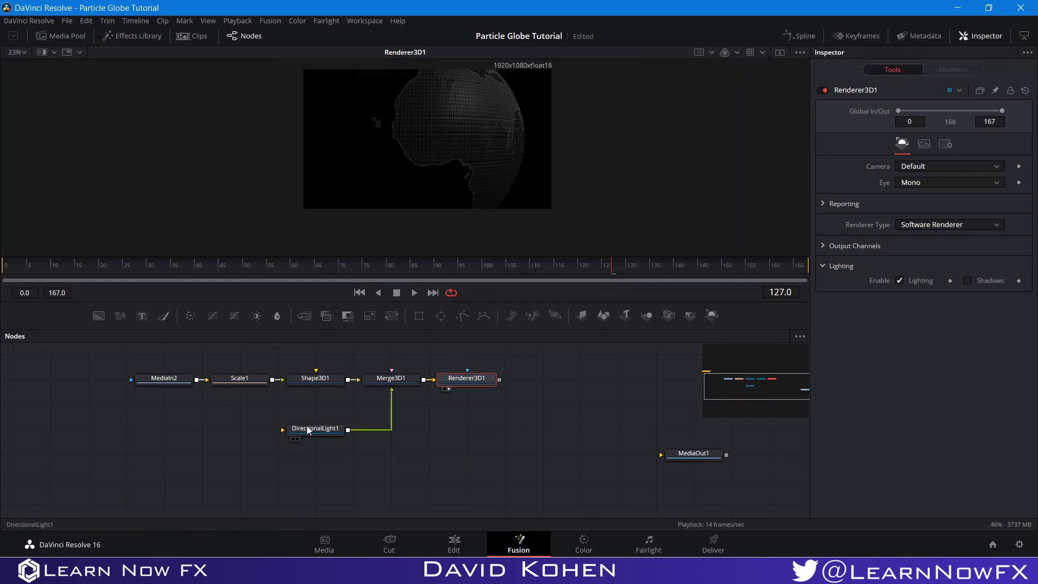
- Move DirectionalLight1 closer to Shape3D1, add a Camera 3D node below it, and connect the camera to Merge3D1
left_click_drag(312, 431, 312, 405)
left_click(317, 446)
left_click_drag(668, 315, 405, 388)
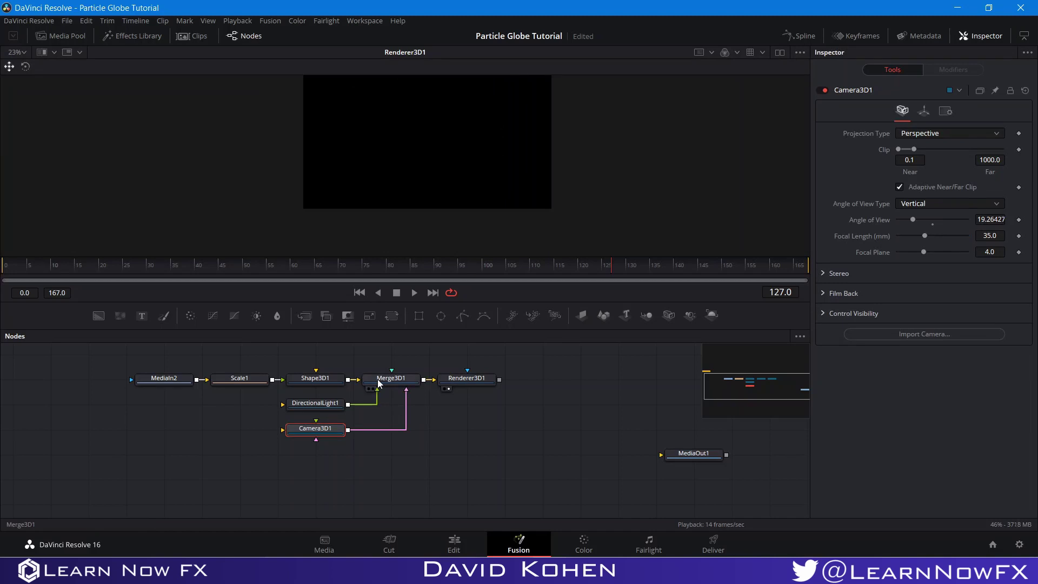
- Split the viewer in two to show Merge3D1 in one half and Renderer3D1 in the other
left_click(378, 383)
key("1")
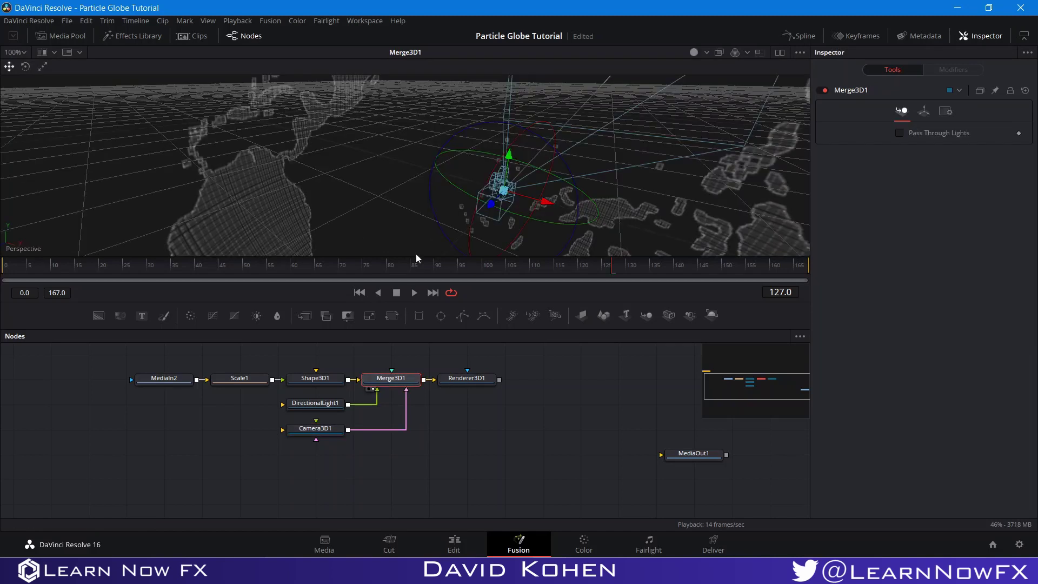
scroll(408, 210, "down", 3)
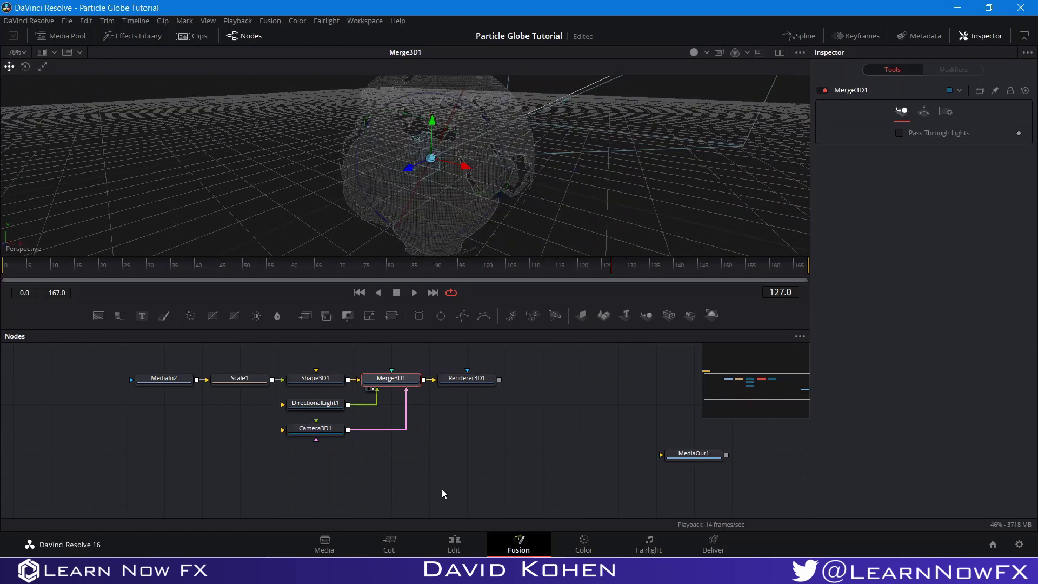
left_click(306, 427)
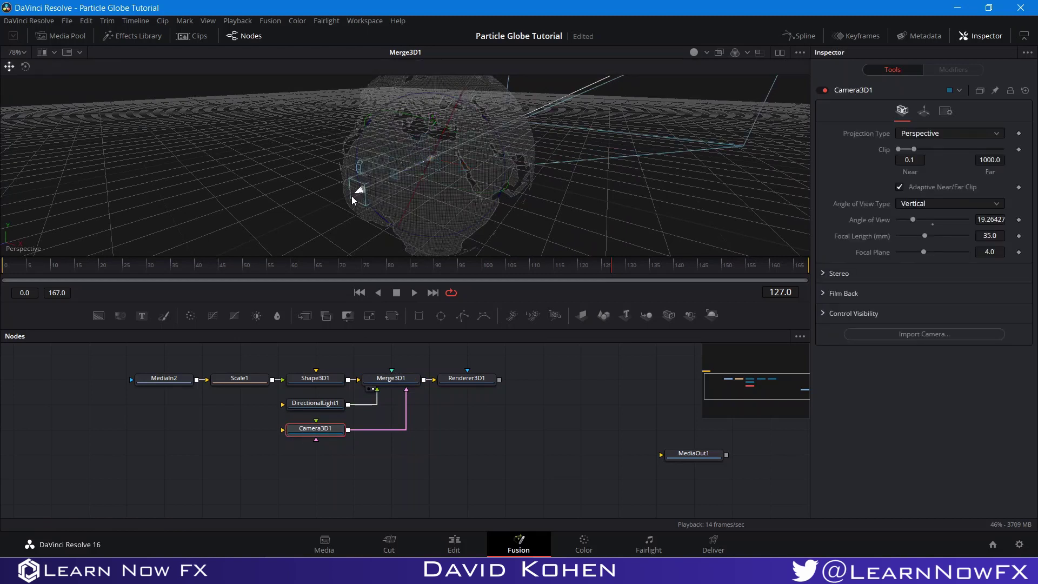
left_click(779, 52)
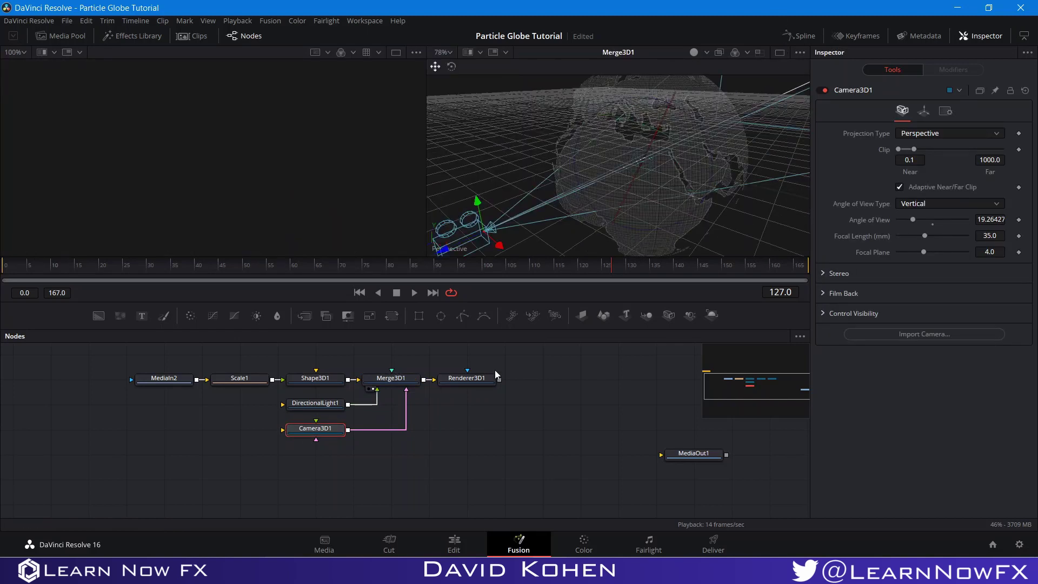
left_click(467, 379)
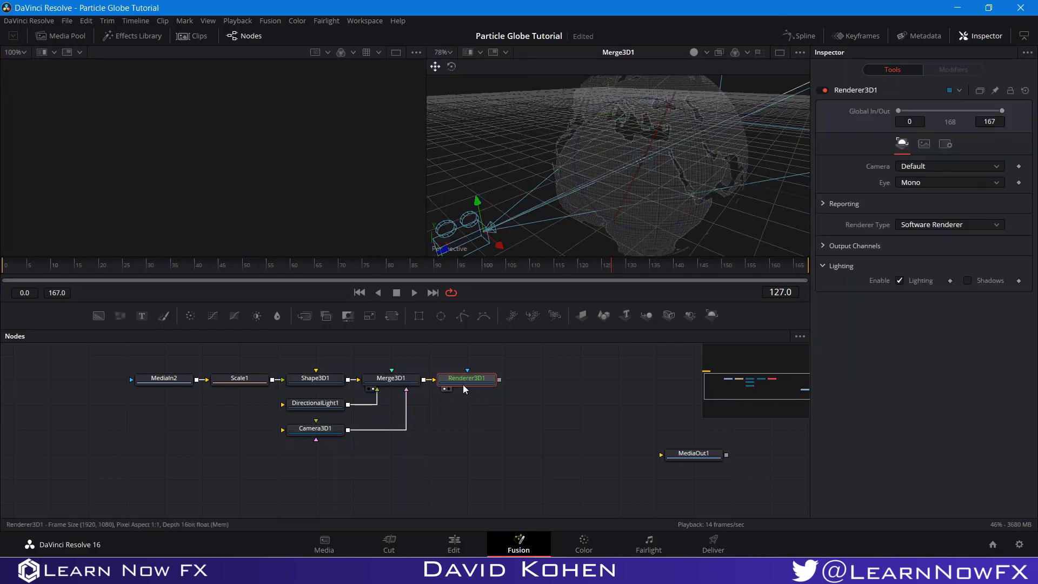
key("1")
scroll(238, 186, "down", 5)
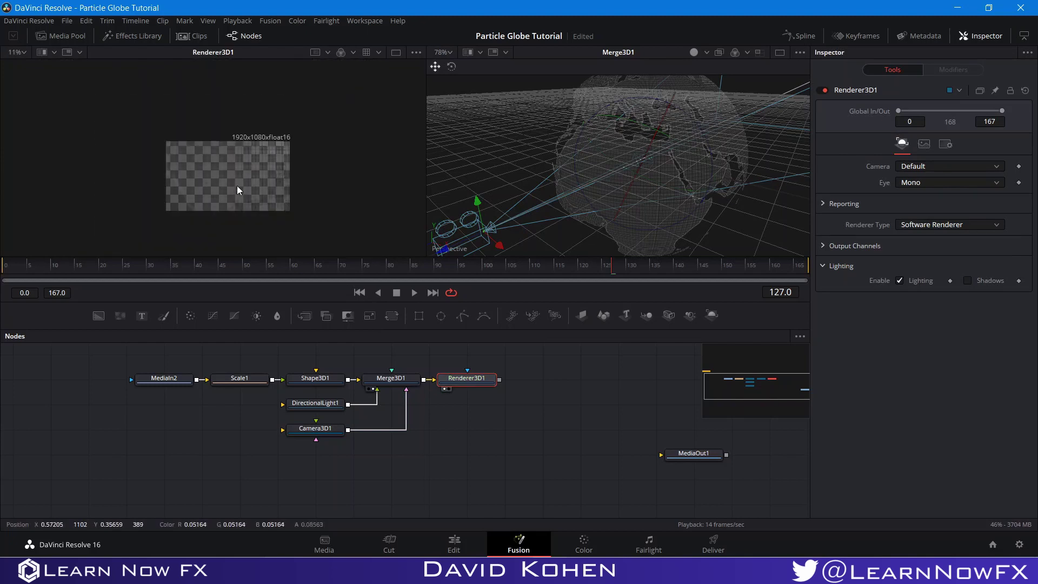
- Turn off the Checker Underlay in the viewer showing Renderer3D1
right_click(230, 174)
mouse_move(265, 214)
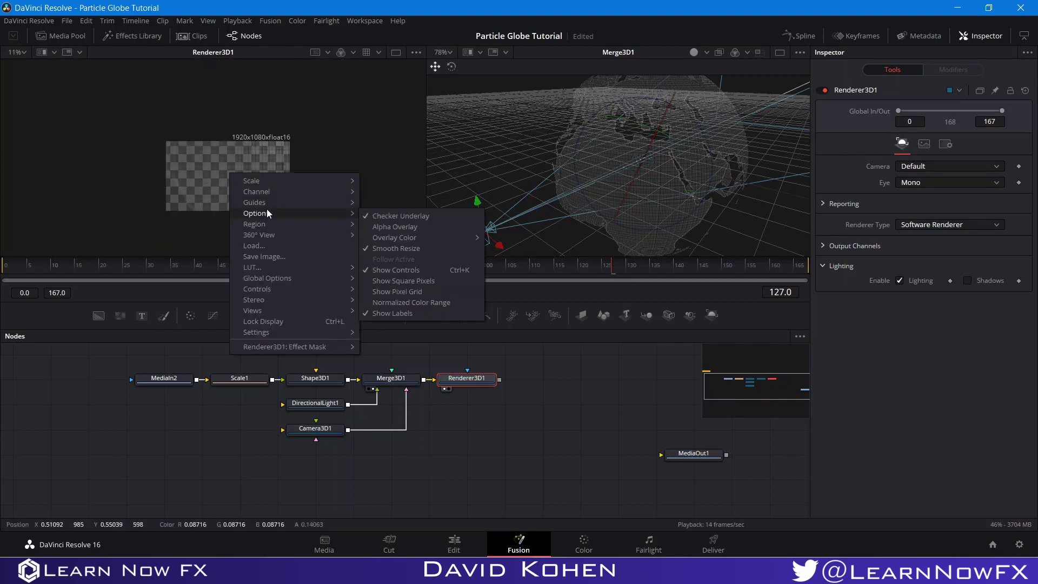
left_click(370, 217)
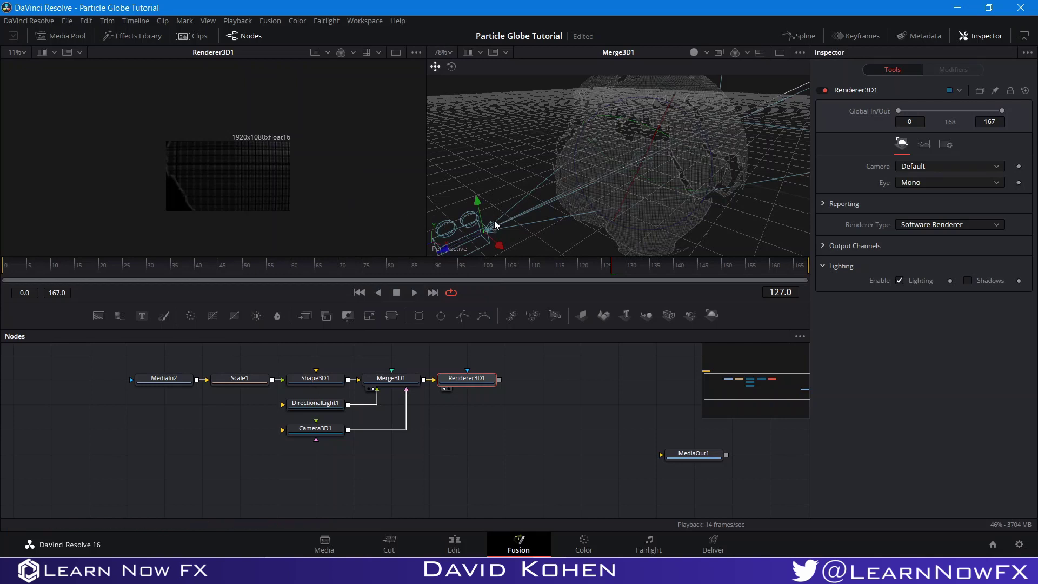
- Pull Camera3D1 back along the Z axis to about 7.25 so the render frames the whole globe
scroll(496, 191, "down", 3)
left_click_drag(540, 203, 395, 258)
left_click_drag(456, 190, 459, 226)
scroll(552, 171, "down", 2)
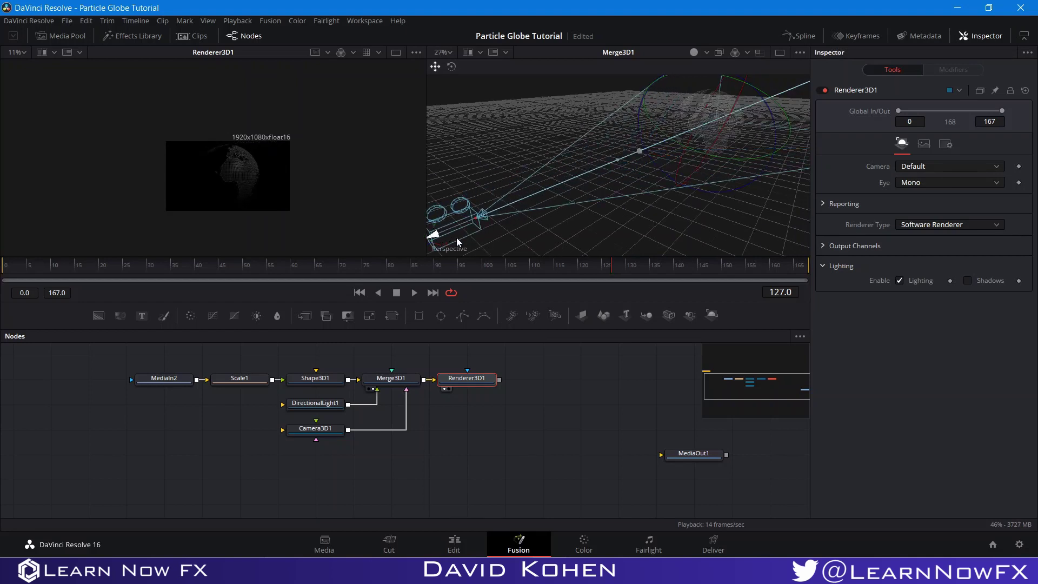
scroll(239, 167, "up", 3)
left_click_drag(533, 157, 574, 173)
left_click_drag(656, 128, 621, 150)
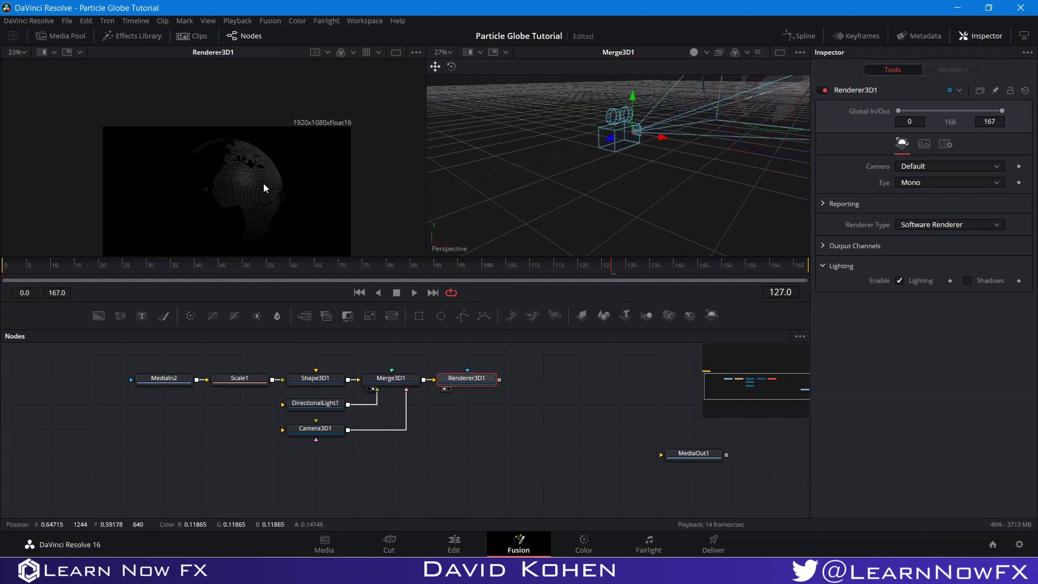
scroll(264, 184, "down", 3)
scroll(265, 158, "up", 2)
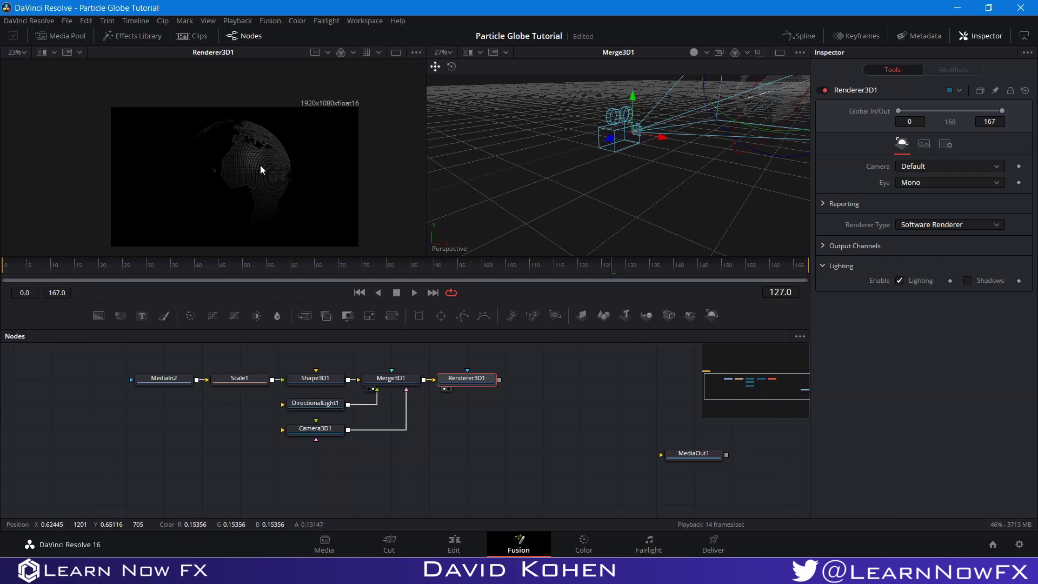
scroll(258, 158, "up", 2)
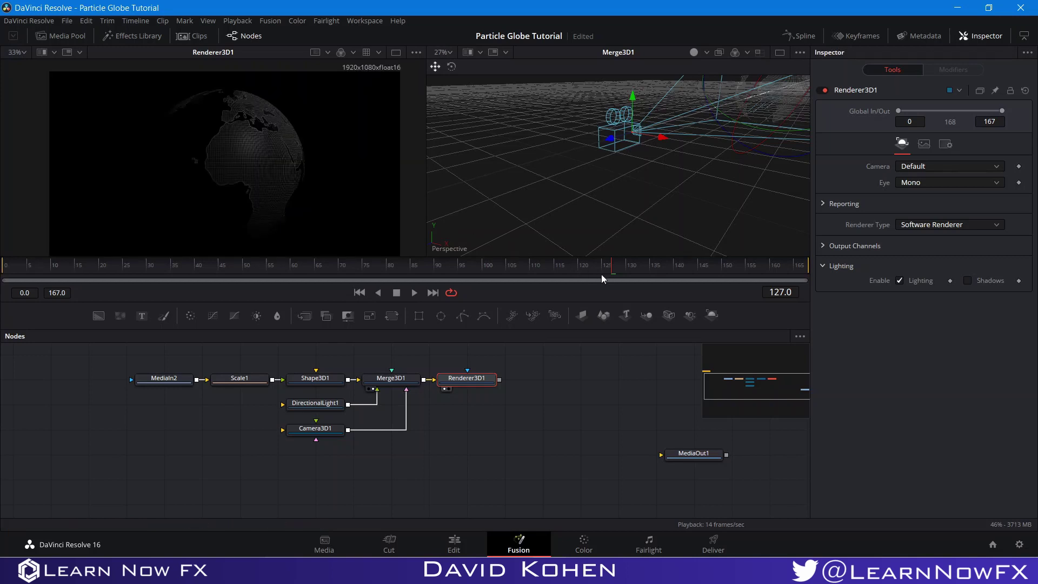
- Go to frame 120 and keyframe Camera3D1's Z translation at its current position
left_click(628, 272)
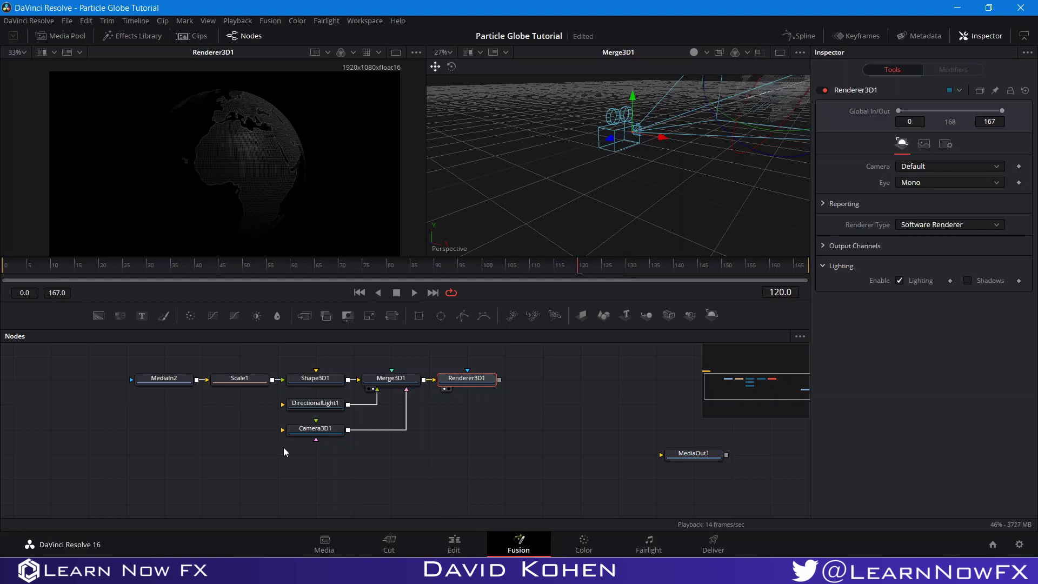
left_click(313, 430)
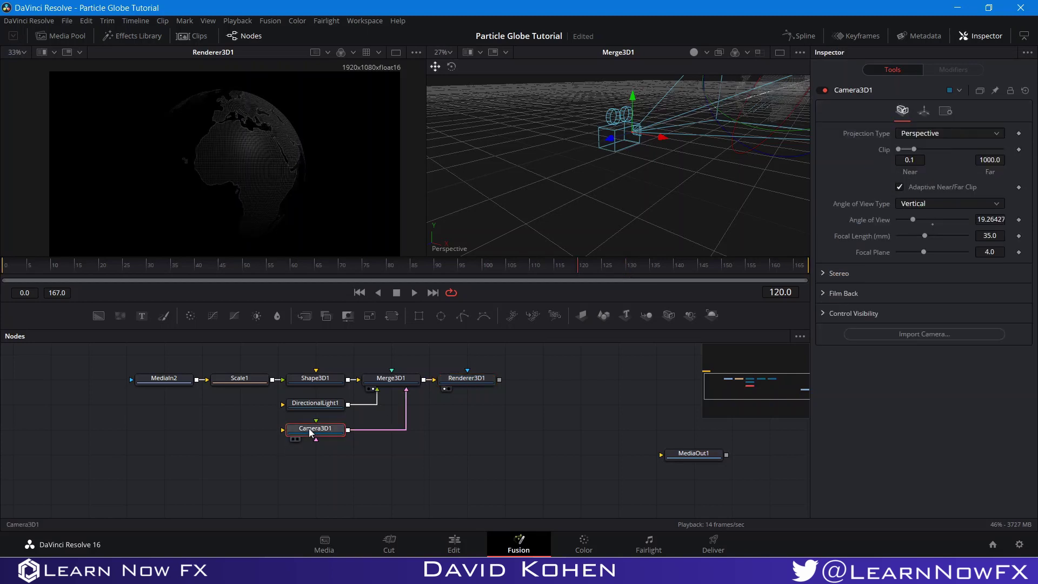
left_click(924, 110)
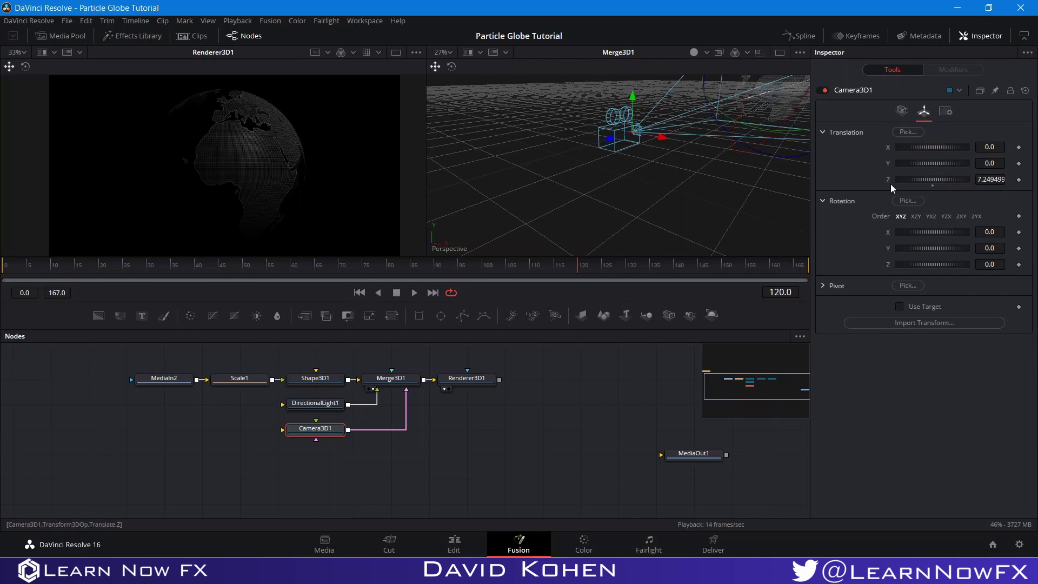
right_click(1018, 181)
left_click(914, 189)
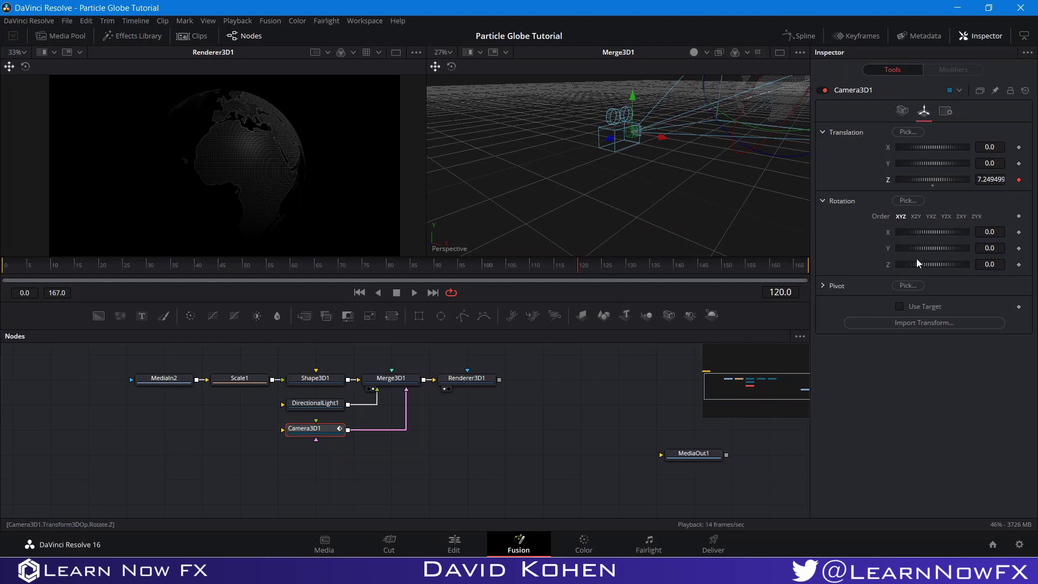
- At frame 0, move Camera3D1 forward along Z to about 0.68, inside the globe, to keyframe the start of the pull-back
left_click_drag(125, 268, 3, 268)
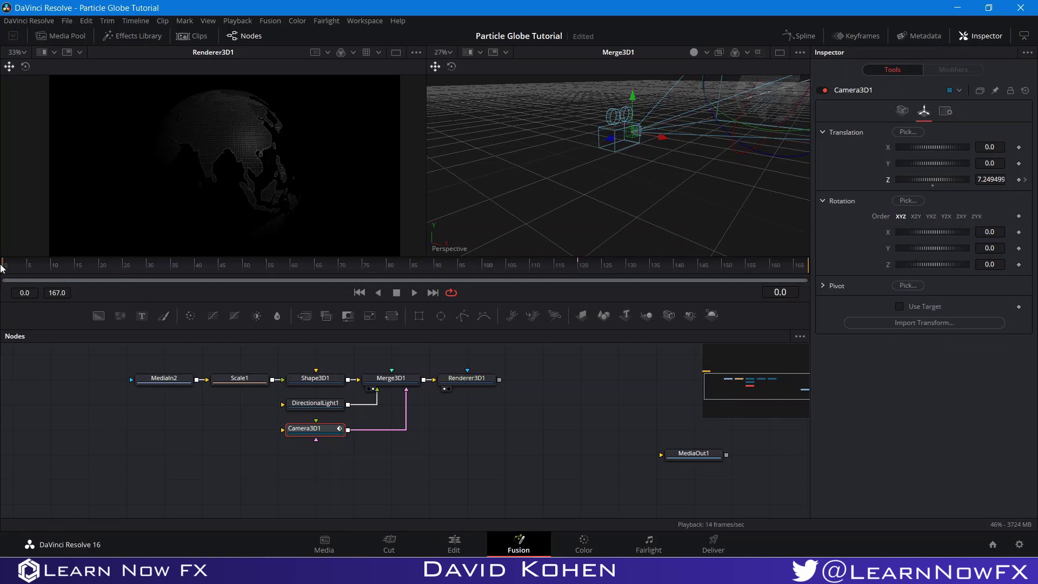
left_click_drag(609, 141, 569, 182)
left_click(524, 428)
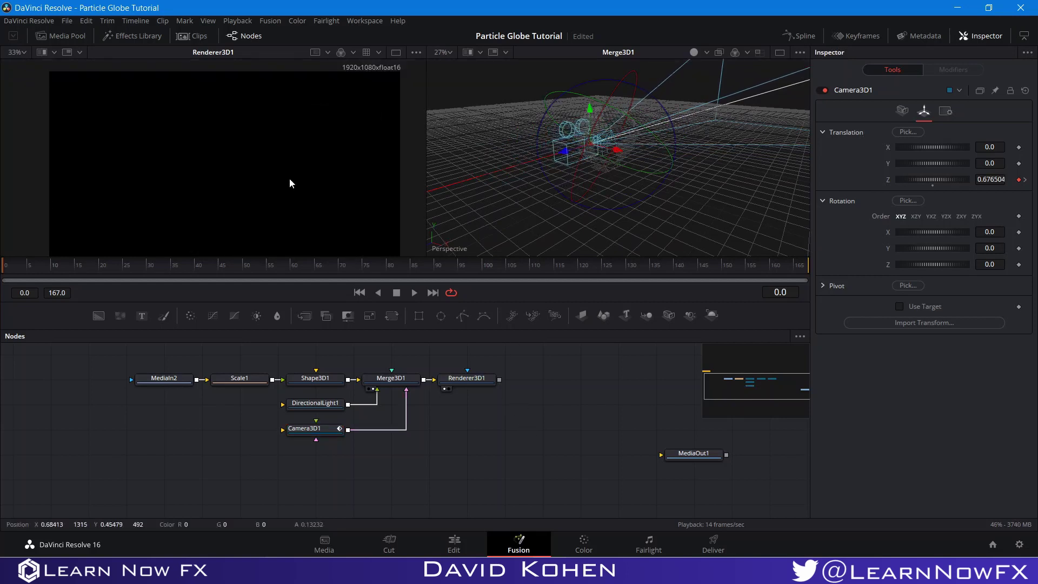
scroll(290, 178, "down", 1)
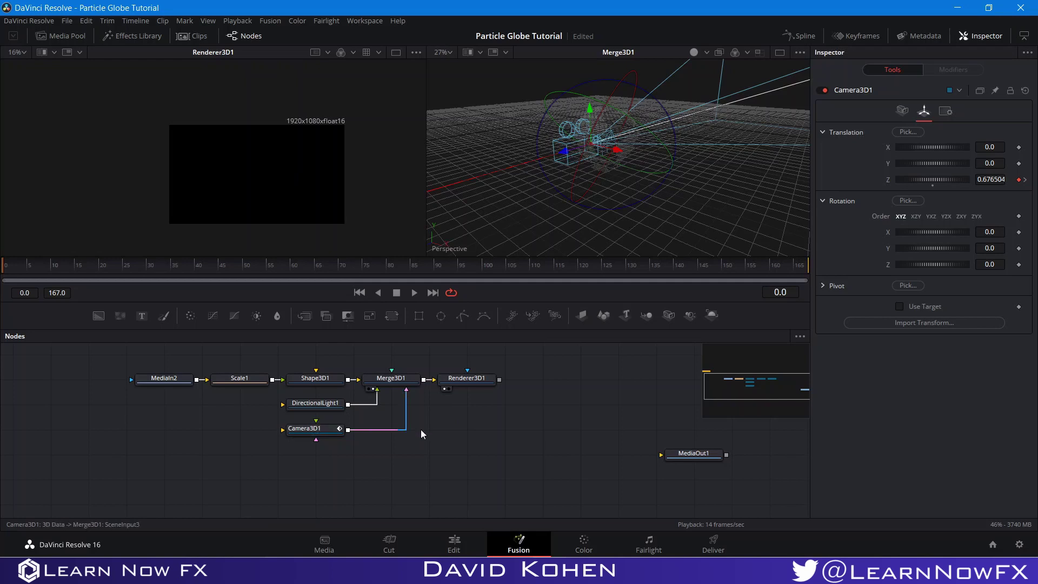
scroll(457, 401, "down", 2)
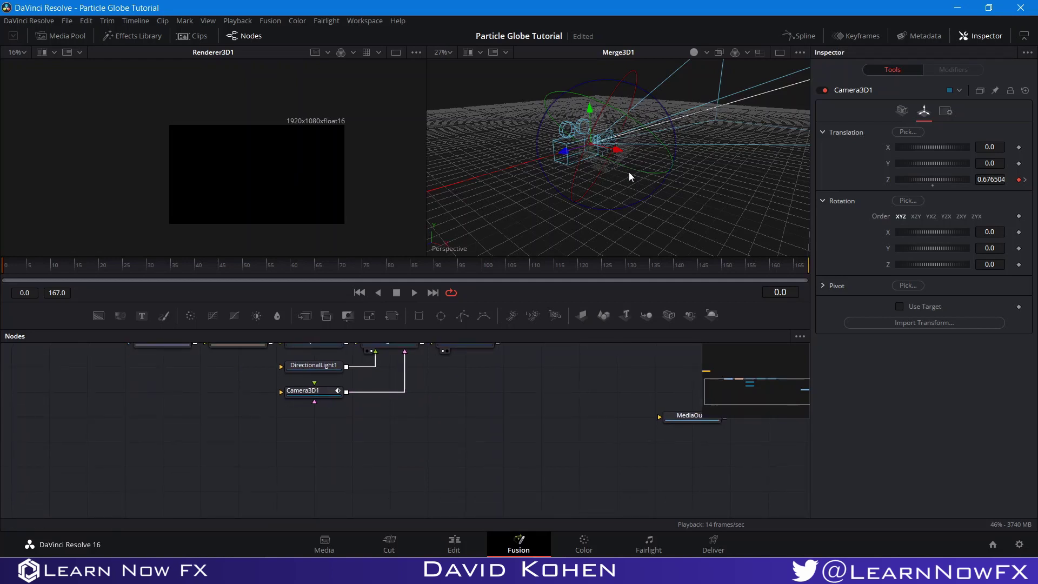
scroll(494, 189, "down", 2)
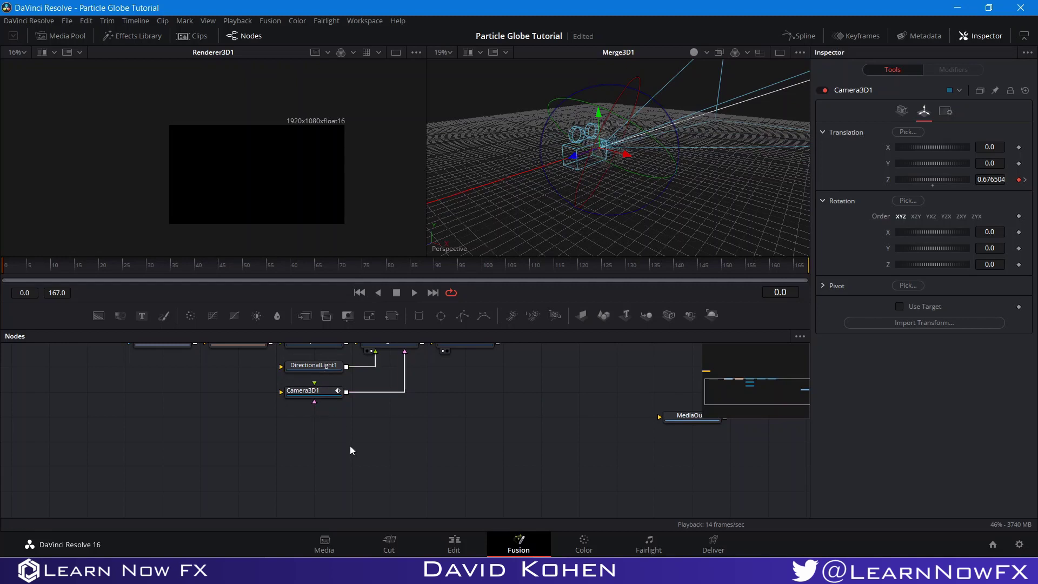
- Expand Group1 in the node graph and disconnect MediaIn1 from Background1
scroll(316, 464, "down", 4)
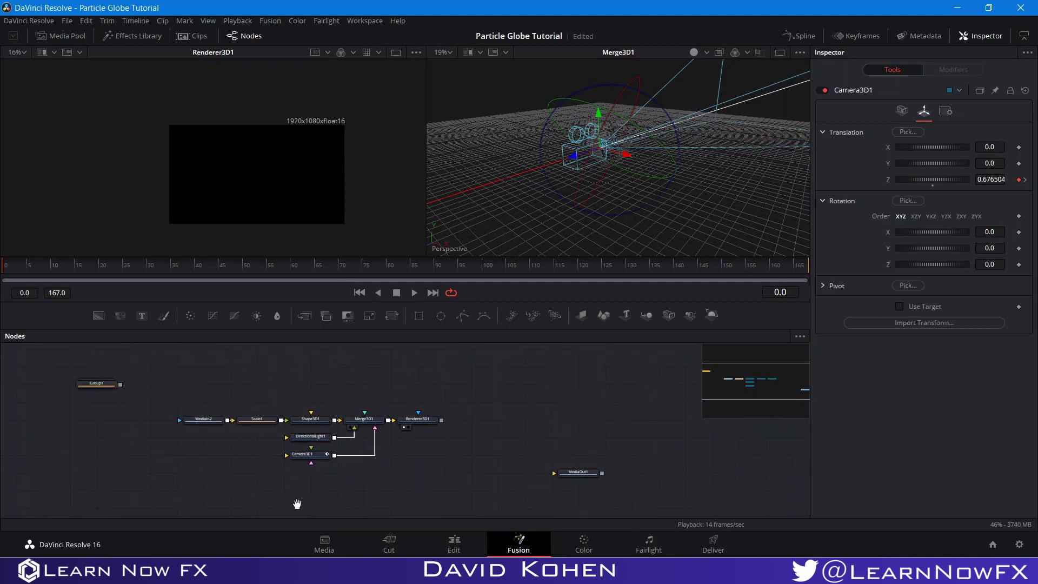
scroll(346, 357, "up", 4)
left_click_drag(341, 359, 306, 383)
double_click(306, 380)
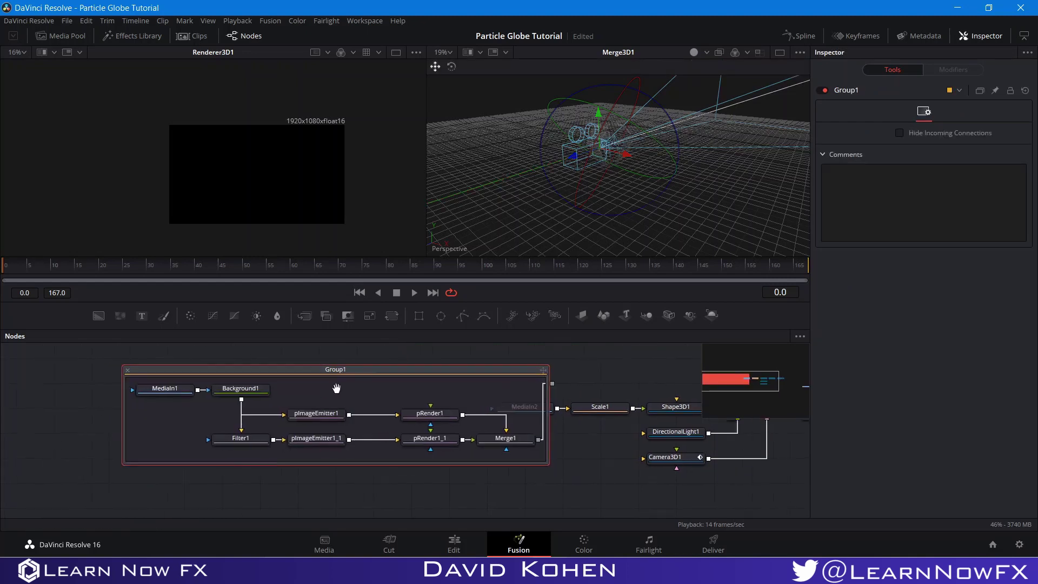
left_click(200, 388)
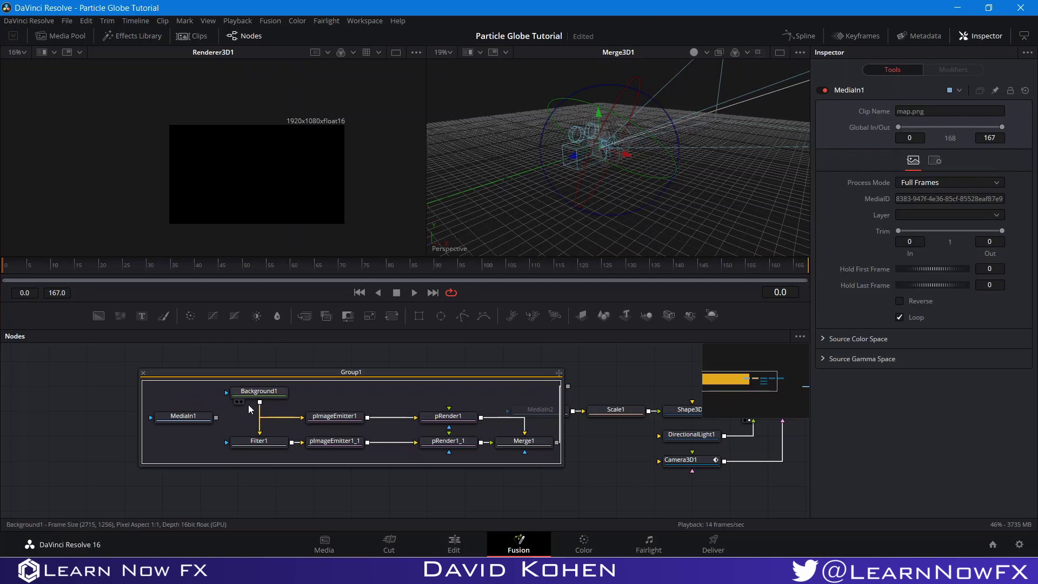
- Delete Filter1, pImageEmitter1_1, pRender1_1 and Merge1 from inside Group1
left_click(334, 419)
left_click_drag(259, 454, 526, 449)
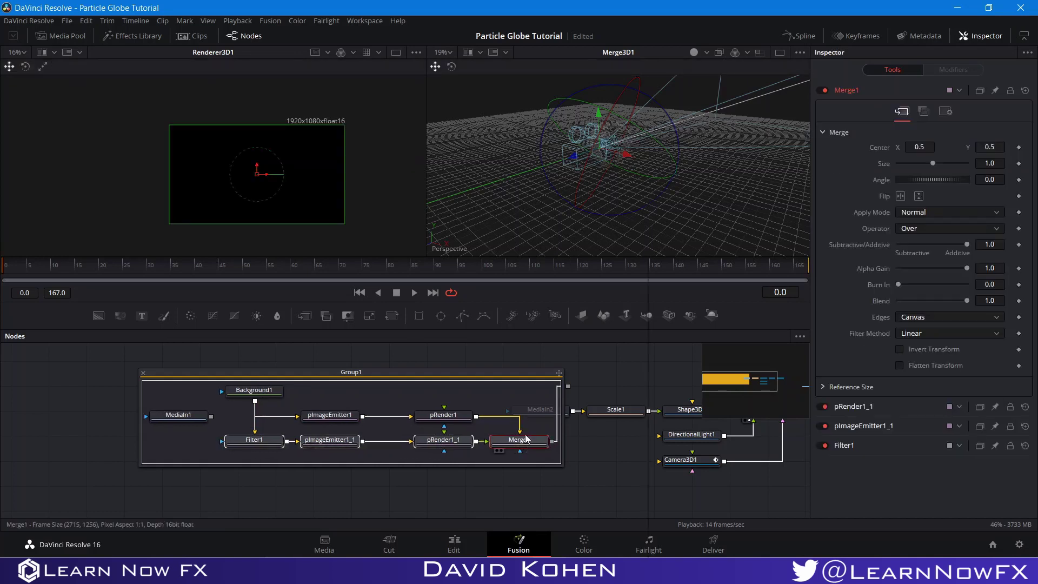
right_click(527, 448)
left_click(572, 293)
- Set pImageEmitter1's Y Density to 0.1, with the linked X Density following it
left_click(439, 418)
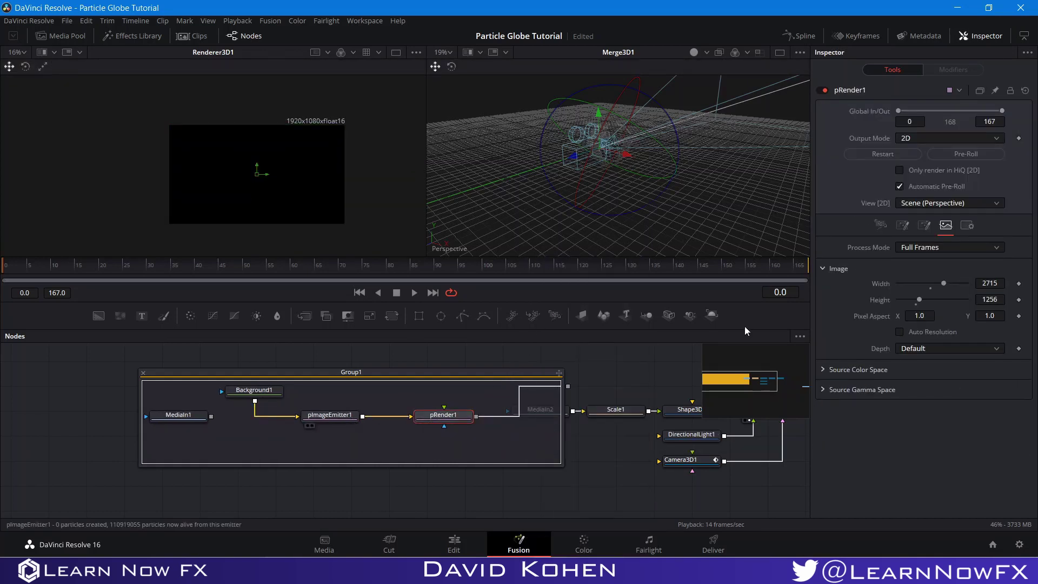
left_click(330, 414)
left_click(991, 218)
type("0.1")
key("Return")
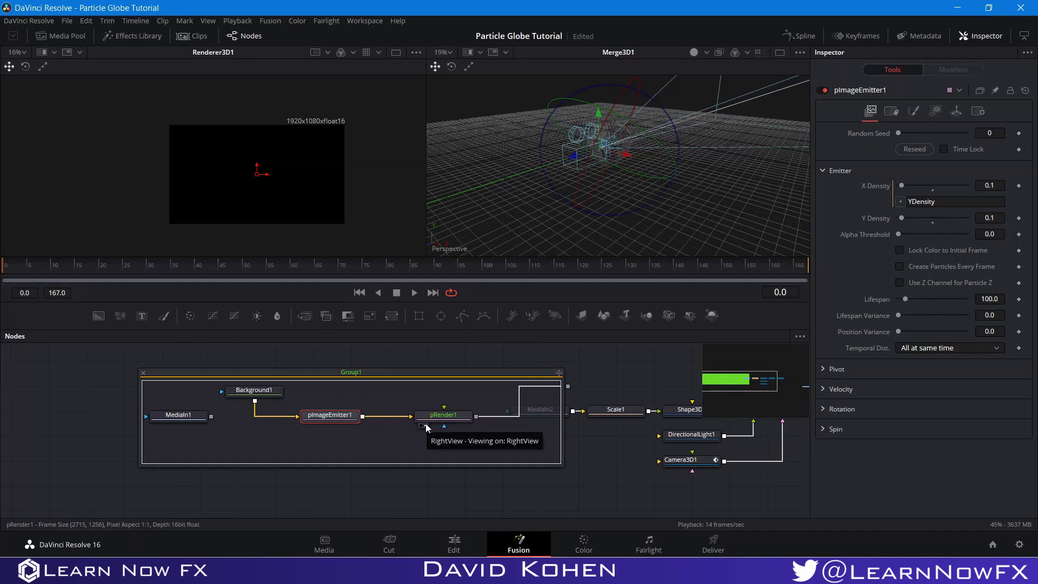
- Display pRender1 in the viewer in place of Merge3D1 and turn on its Checker Underlay
left_click(426, 427)
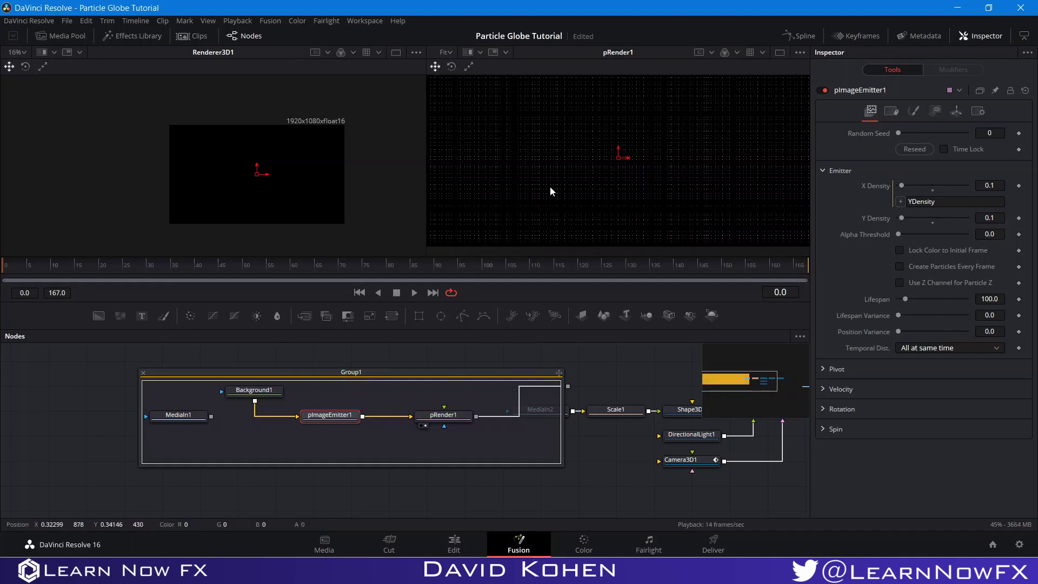
scroll(549, 186, "up", 5)
scroll(550, 186, "down", 7)
right_click(630, 211)
mouse_move(670, 252)
left_click(739, 255)
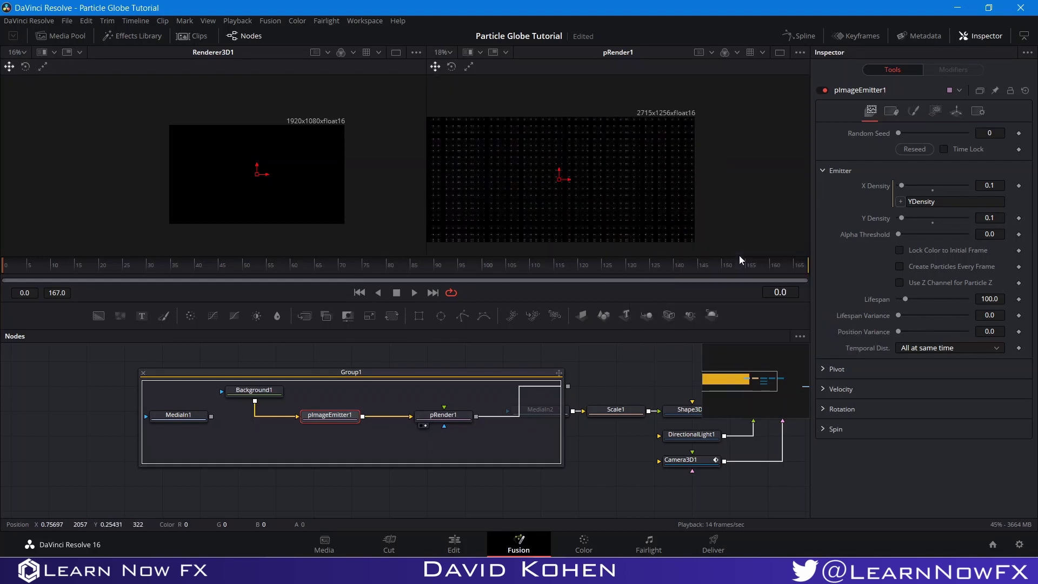
scroll(567, 191, "up", 2)
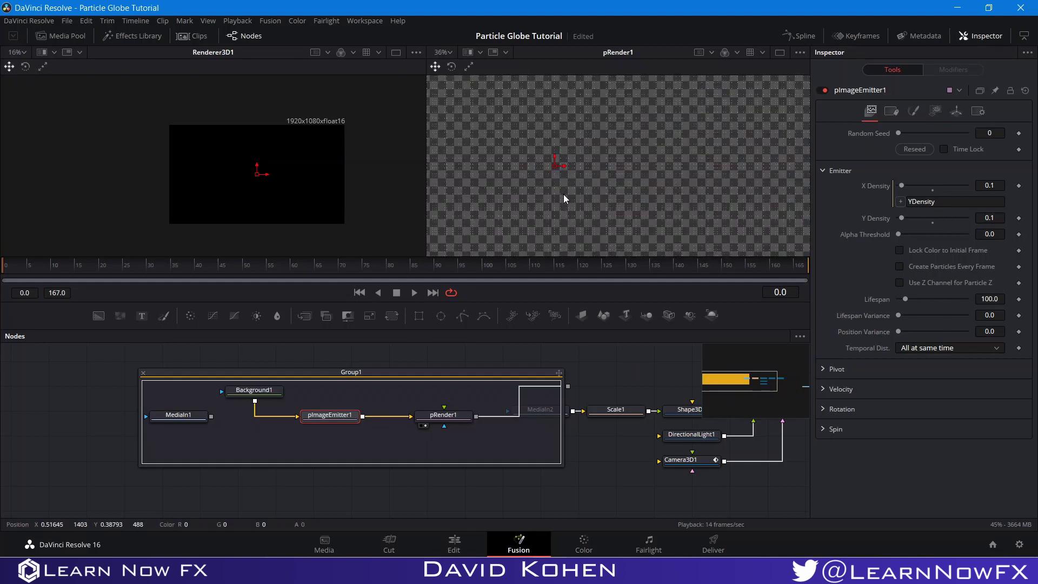
- Save the pRender1 image as Particle Grid.png in the Particle Globe Tutorial Files folder
right_click(563, 193)
left_click(598, 279)
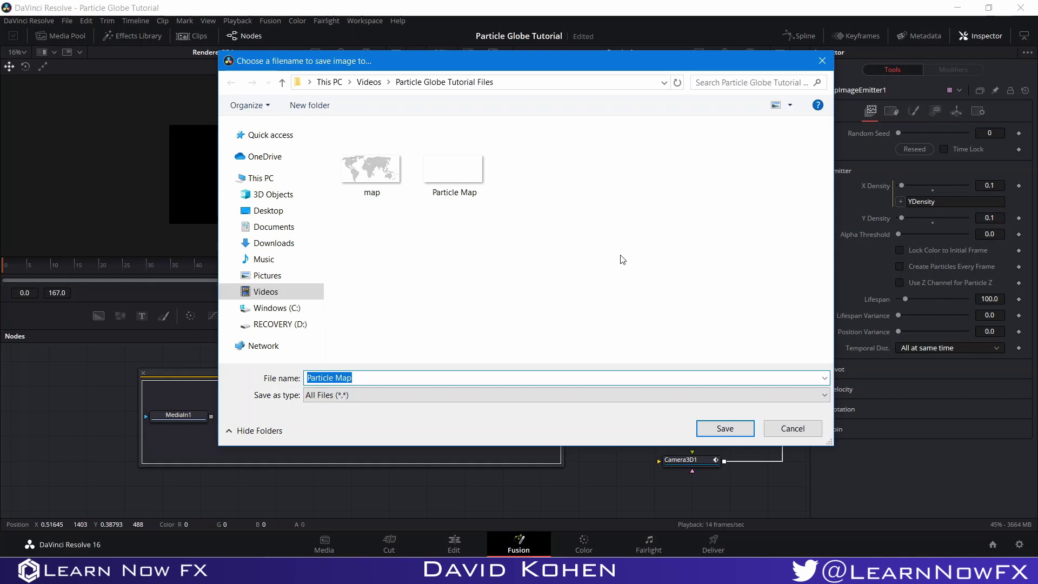
type("Particle Grid.png")
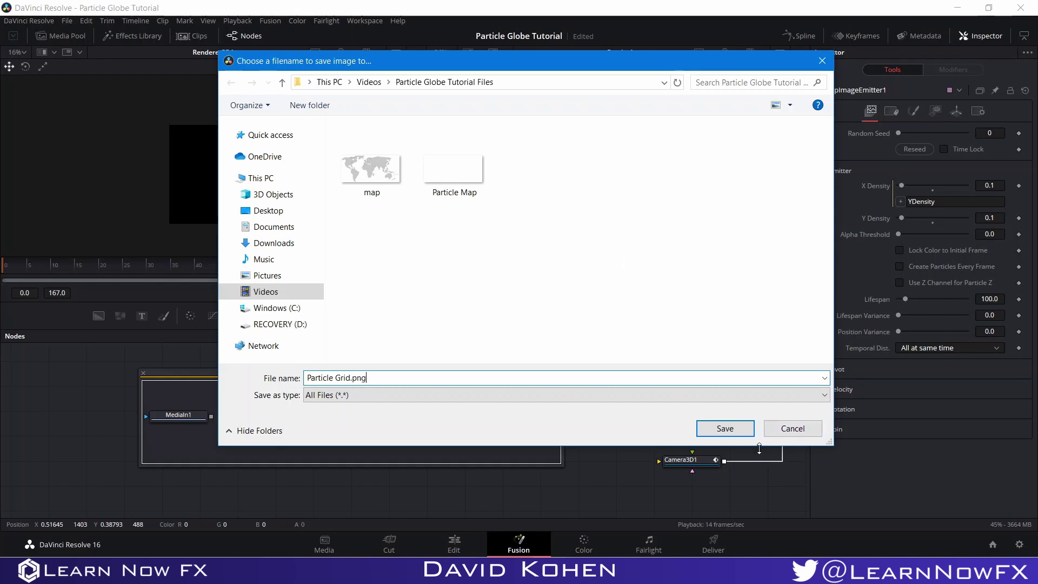
left_click(738, 433)
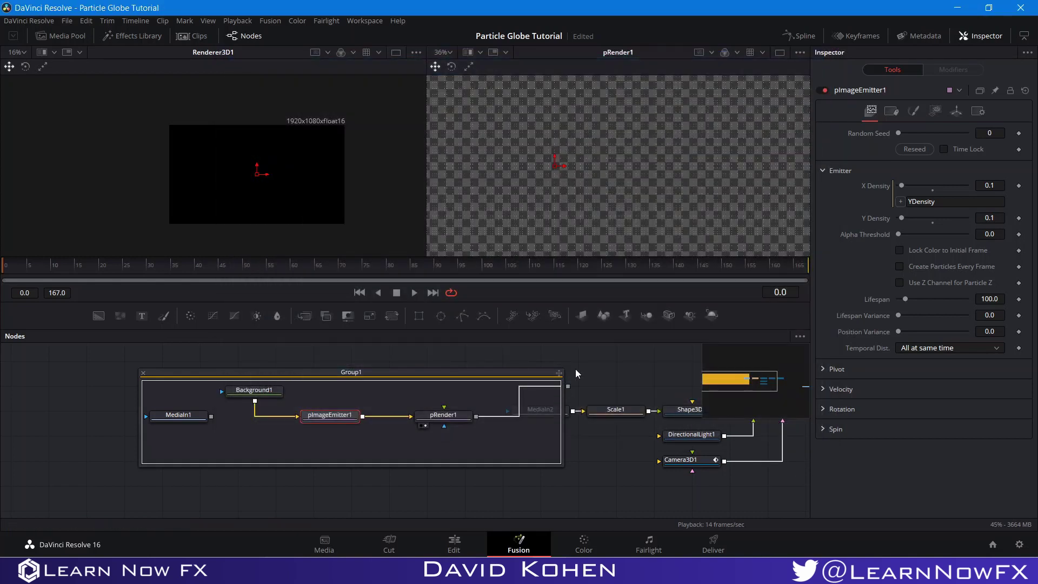
- Move the expanded Group1 away from MediaIn2 so it no longer overlaps the globe's node chain
left_click_drag(575, 369, 499, 375)
left_click_drag(378, 392, 420, 466)
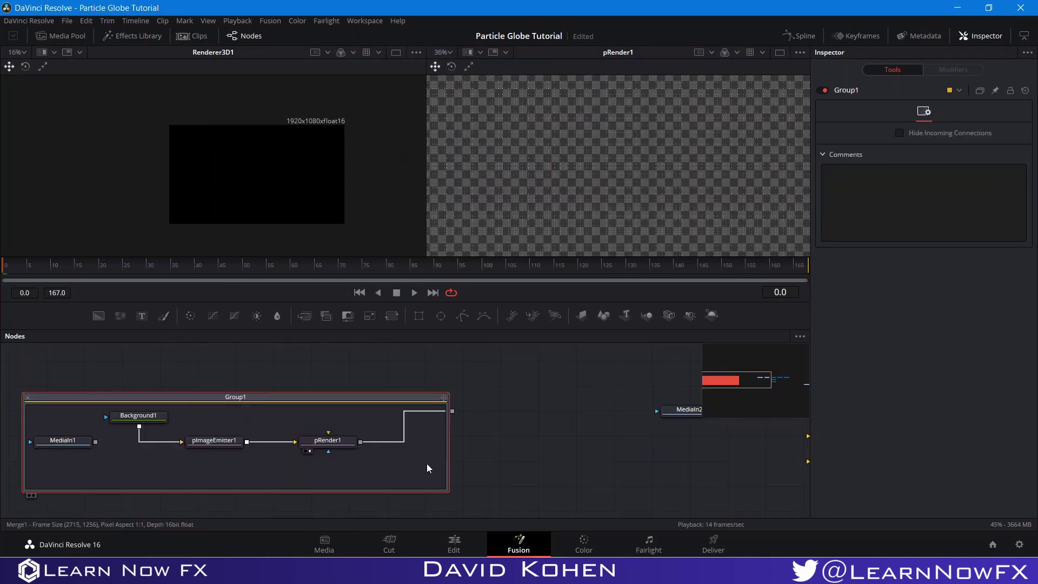
left_click_drag(552, 450, 227, 441)
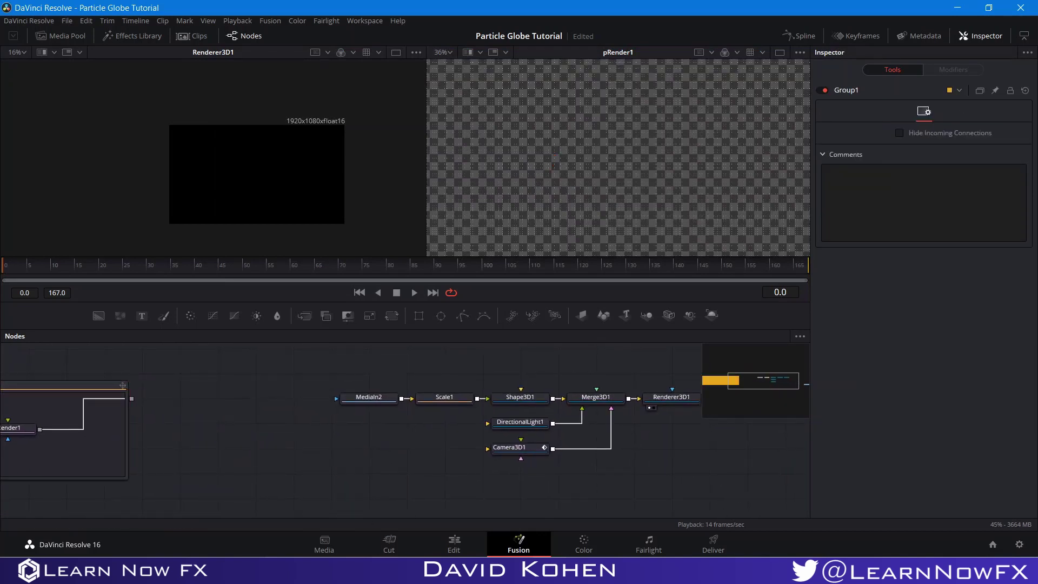
- Bring Particle Grid.png from its file folder into the node graph as MediaIn3 and place it beneath MediaIn2
key("alt+Tab")
left_click_drag(559, 300, 245, 448)
key("alt+Tab")
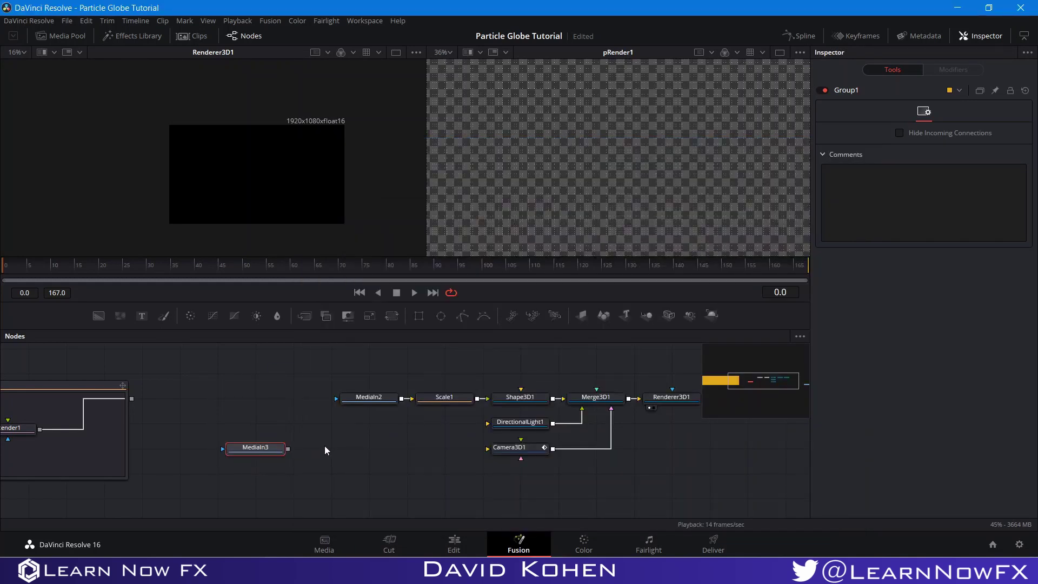
scroll(372, 437, "right", 5)
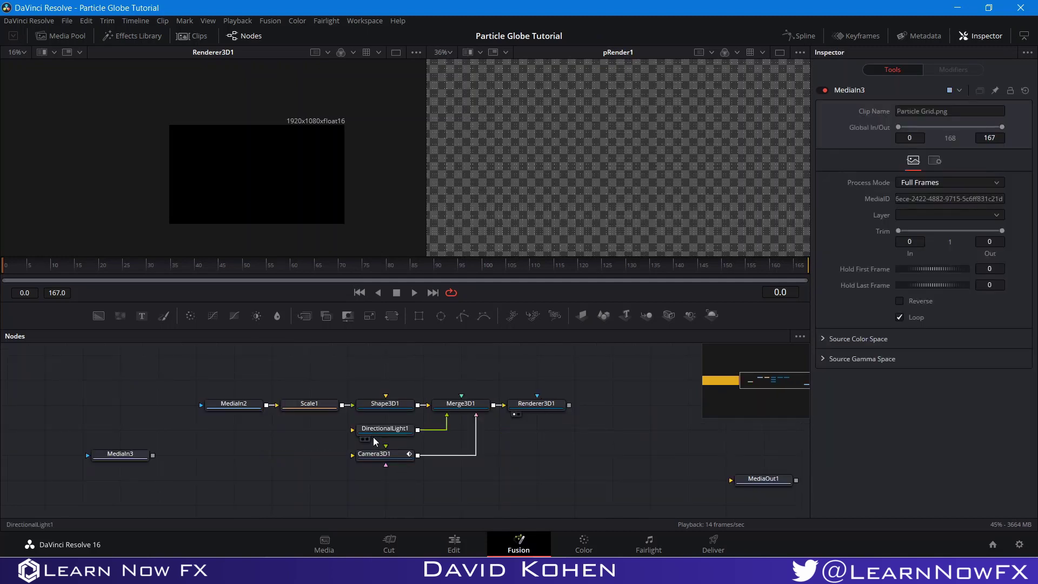
left_click_drag(96, 468, 210, 445)
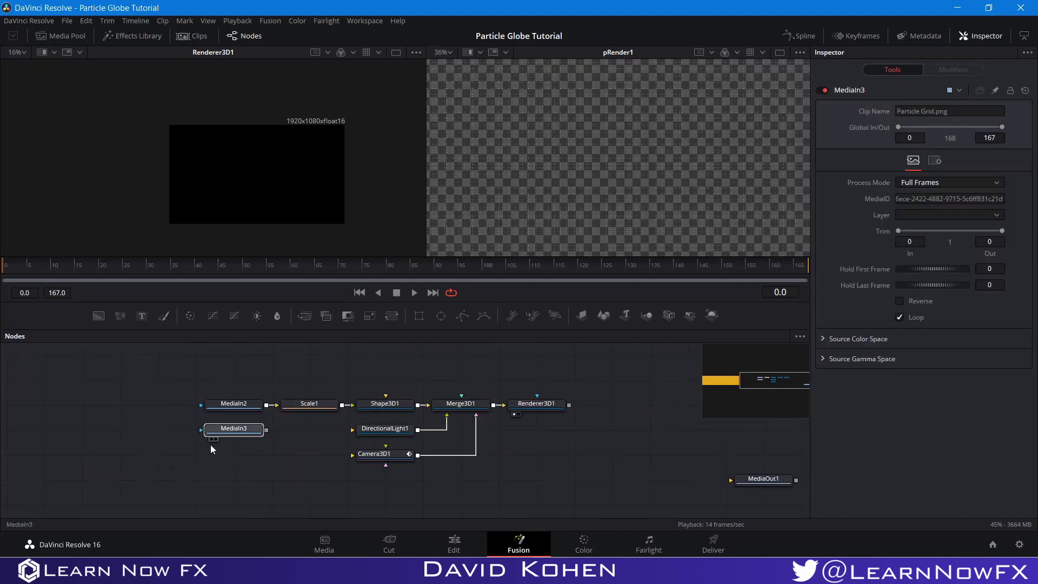
- Duplicate Scale1, line the copy up with MediaIn3 above the original chain, and feed MediaIn3 into it
right_click(300, 405)
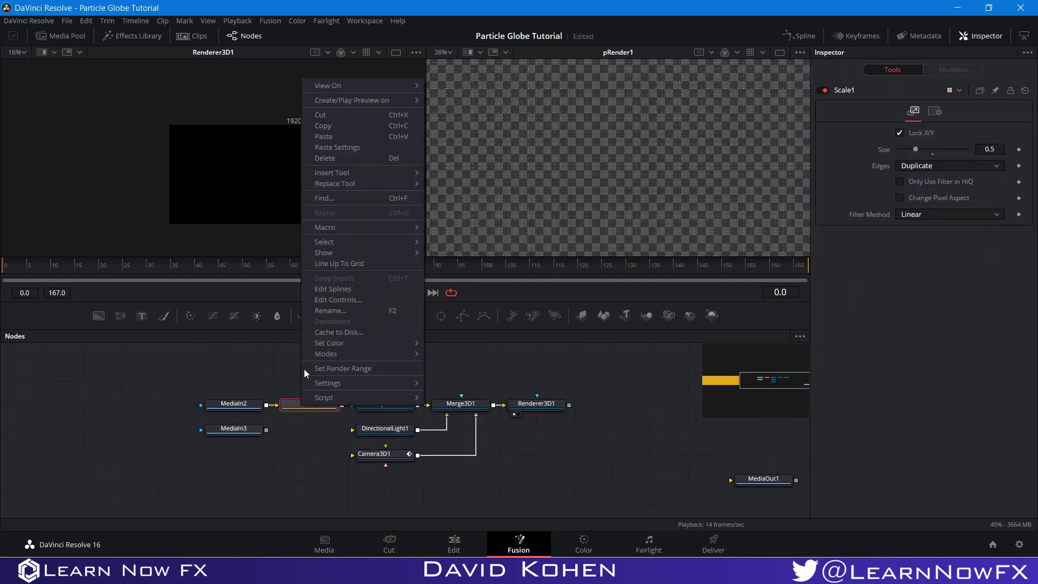
left_click(338, 126)
right_click(294, 426)
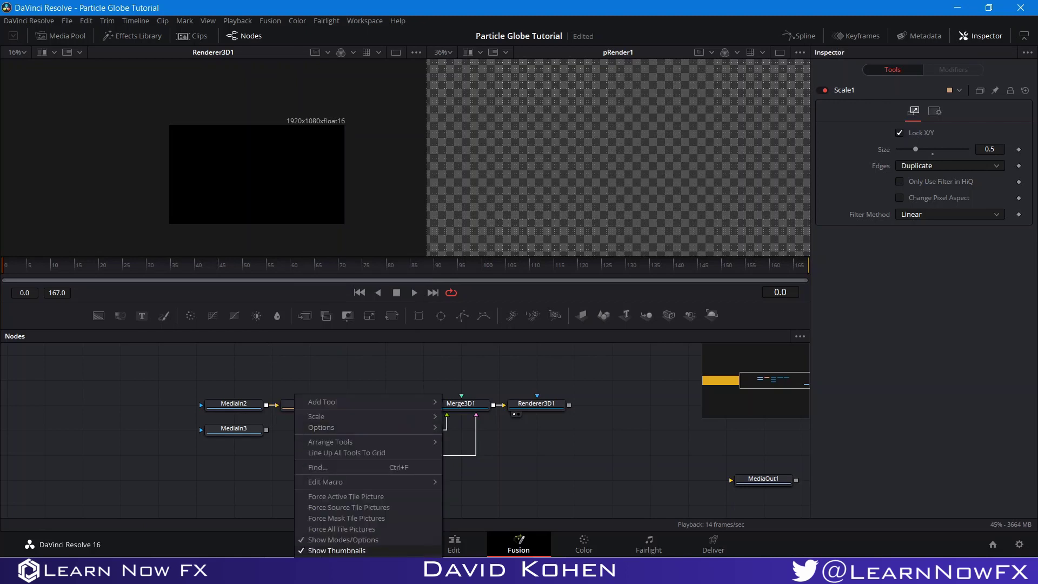
left_click(313, 460)
left_click_drag(225, 451, 299, 382)
left_click(284, 478)
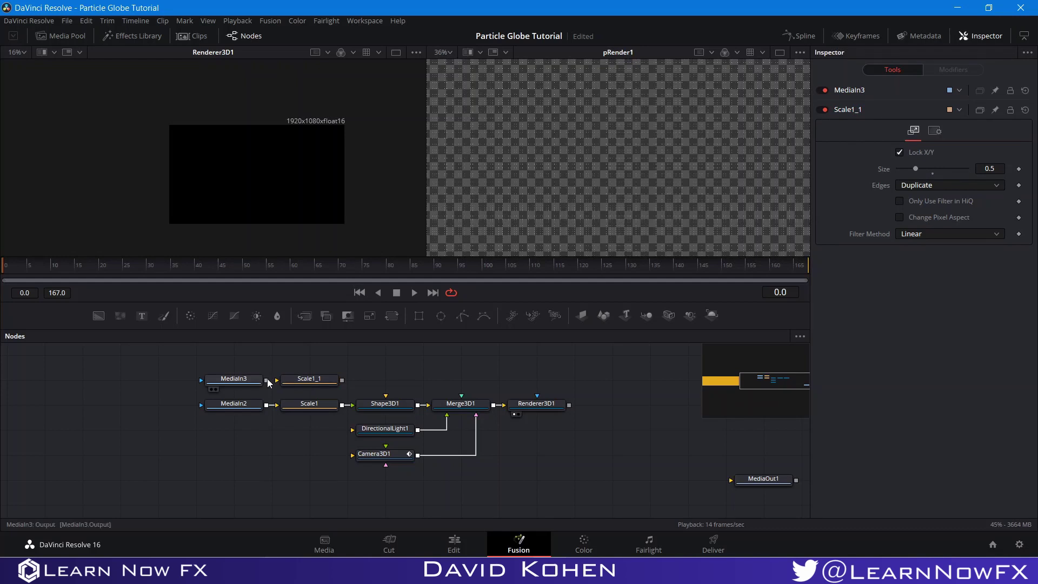
left_click_drag(267, 381, 299, 387)
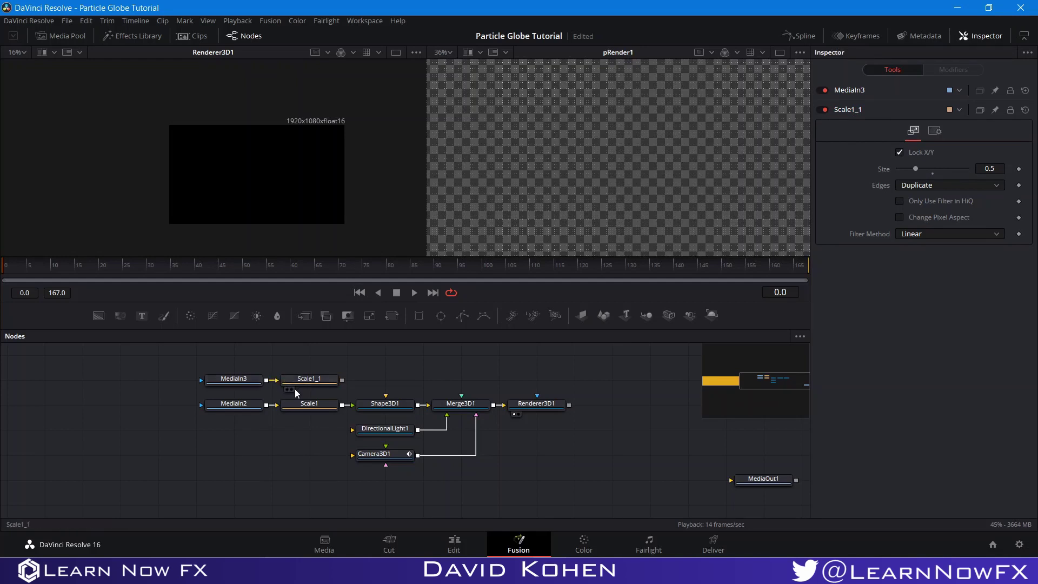
- Duplicate the Shape3D1 sphere node and place the copy above the original
left_click(377, 407)
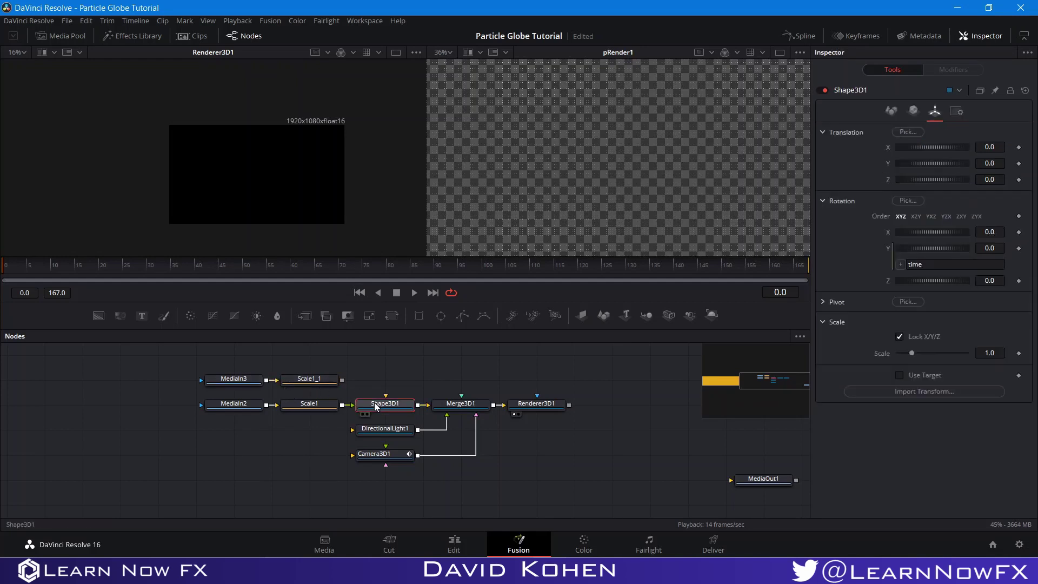
right_click(377, 407)
left_click(409, 132)
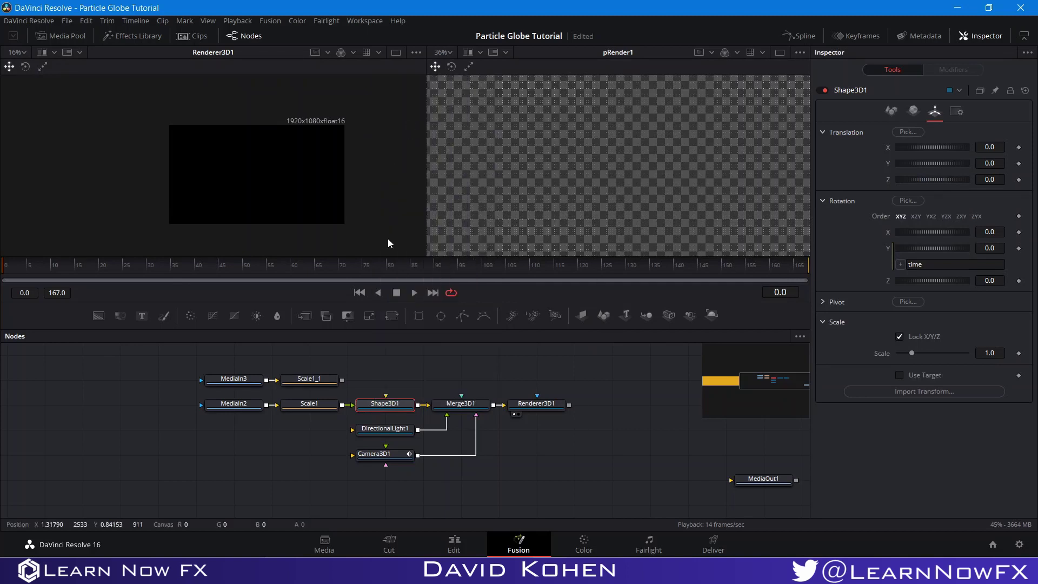
right_click(388, 364)
left_click(409, 535)
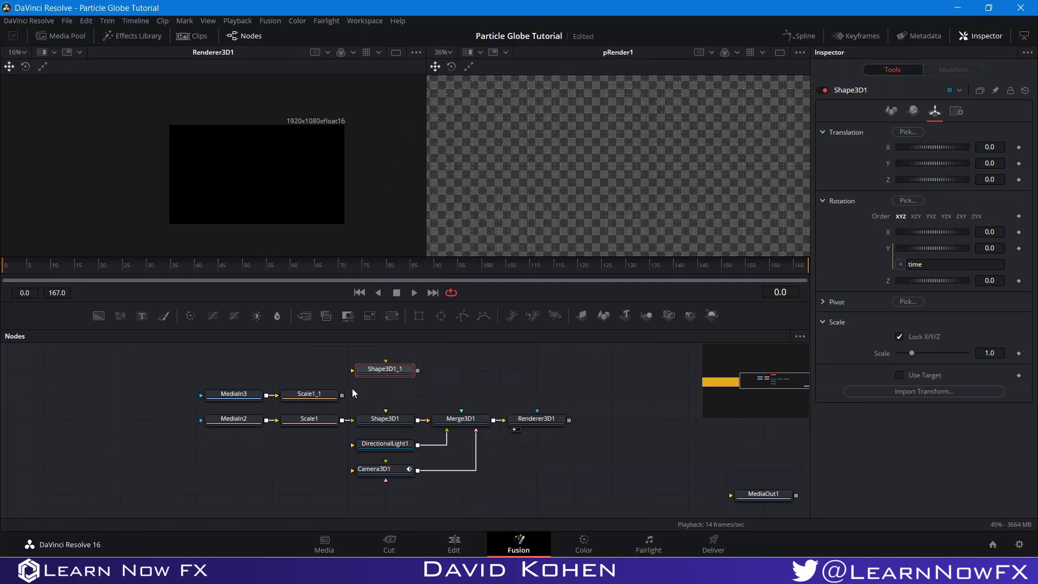
- Feed Scale1_1 into Shape3D1_1 and combine that sphere with DirectionalLight1 and Camera3D1 in a new Merge 3D node
left_click_drag(342, 395, 447, 430)
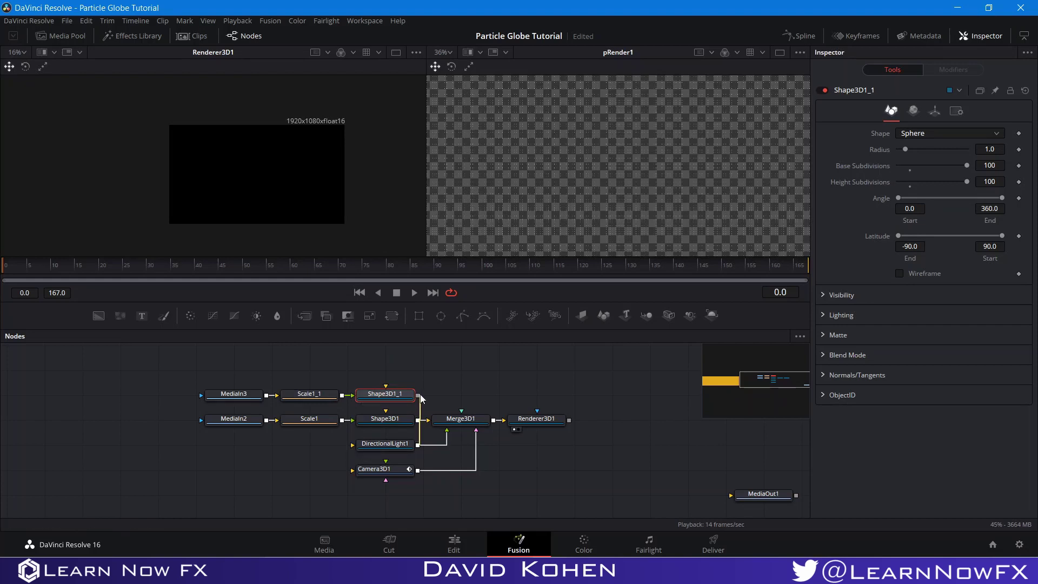
left_click_drag(417, 395, 453, 394)
left_click_drag(416, 471, 461, 396)
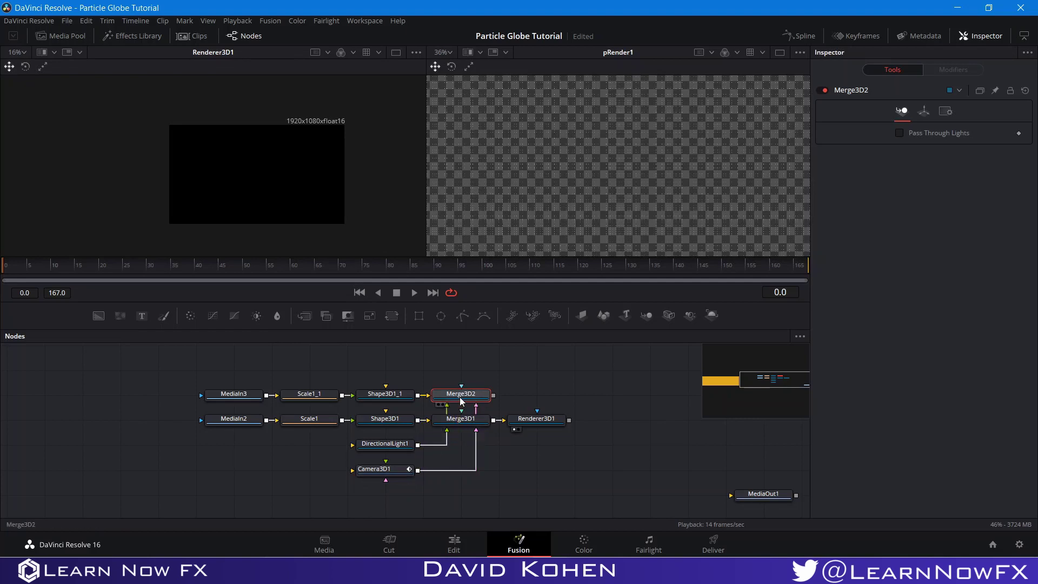
- Duplicate Renderer3D1 and feed Merge3D2 into the copy
right_click(545, 418)
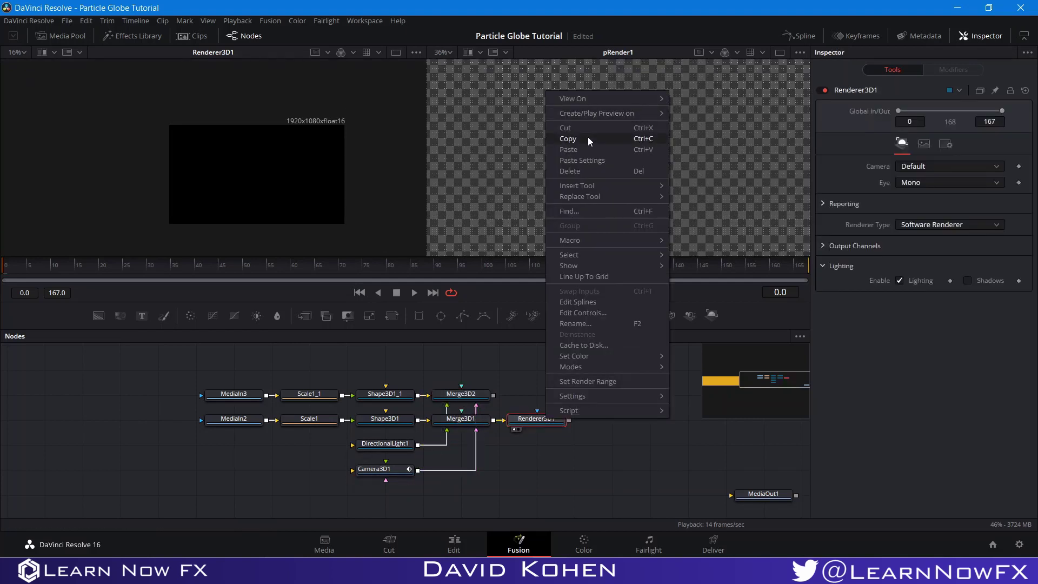
left_click(567, 138)
right_click(514, 392)
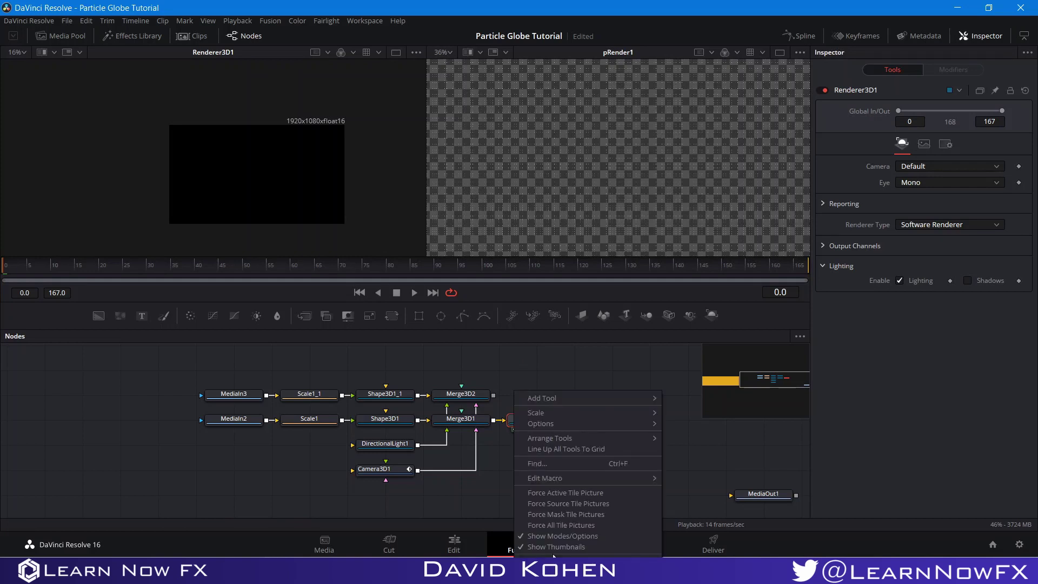
left_click(553, 555)
left_click_drag(469, 397, 539, 396)
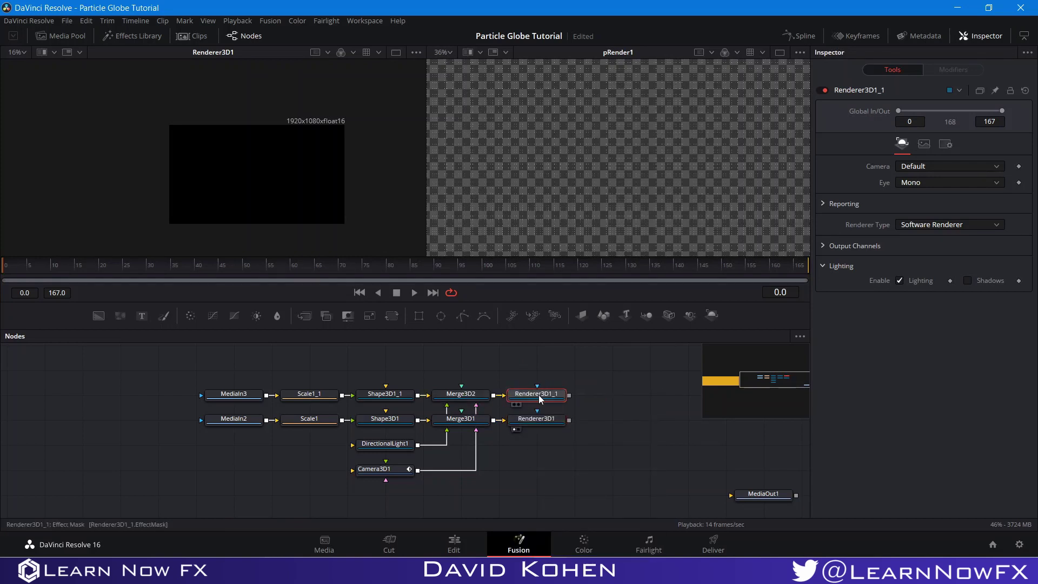
- Display Renderer3D1_1 in the viewer in place of pRender1, fit its whole frame in view, and go to frame 97
left_click(518, 404)
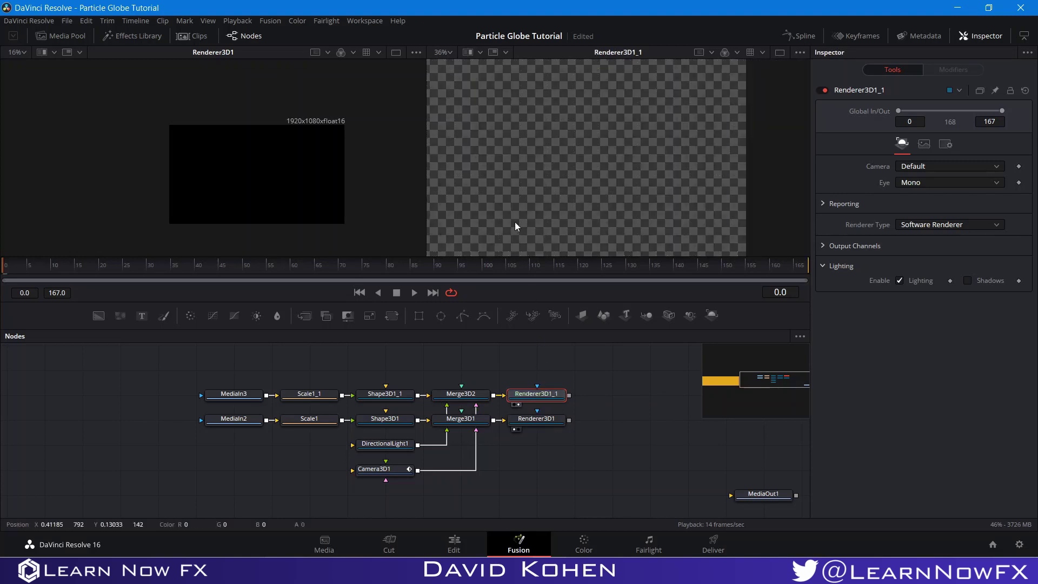
scroll(523, 177, "down", 3)
mouse_move(595, 192)
left_mouse_down()
mouse_move(599, 173)
mouse_move(578, 202)
left_mouse_up()
scroll(556, 186, "up", 2)
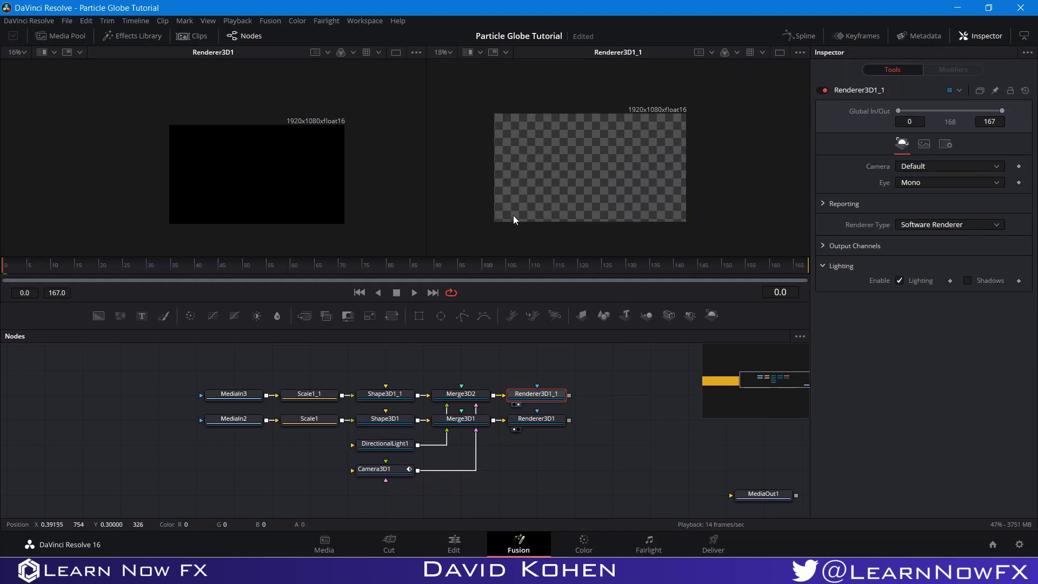
left_click(467, 265)
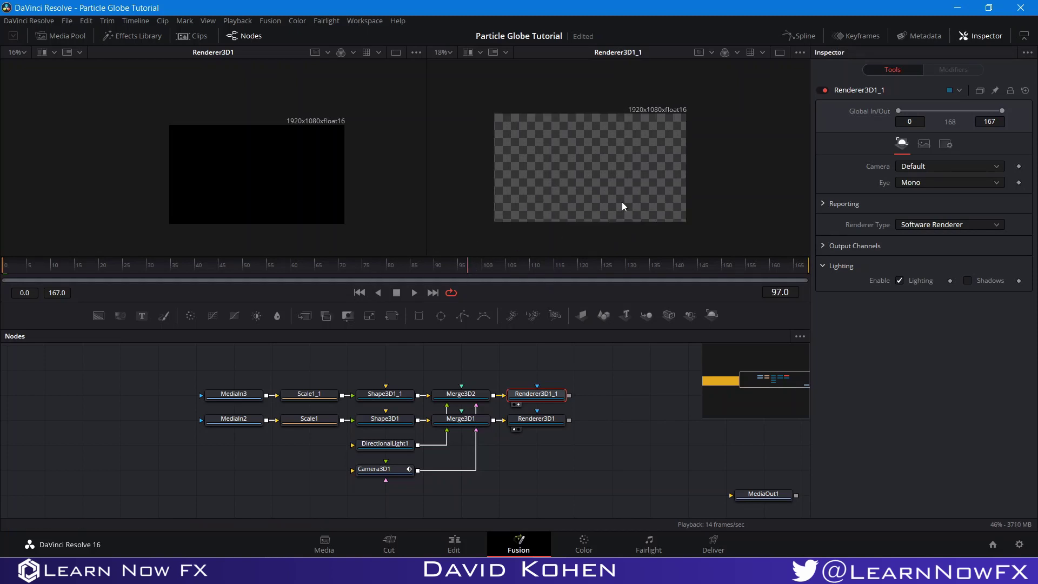
- Turn off the Checker Underlay for the Renderer3D1_1 view and inspect the particle grid up close
right_click(576, 163)
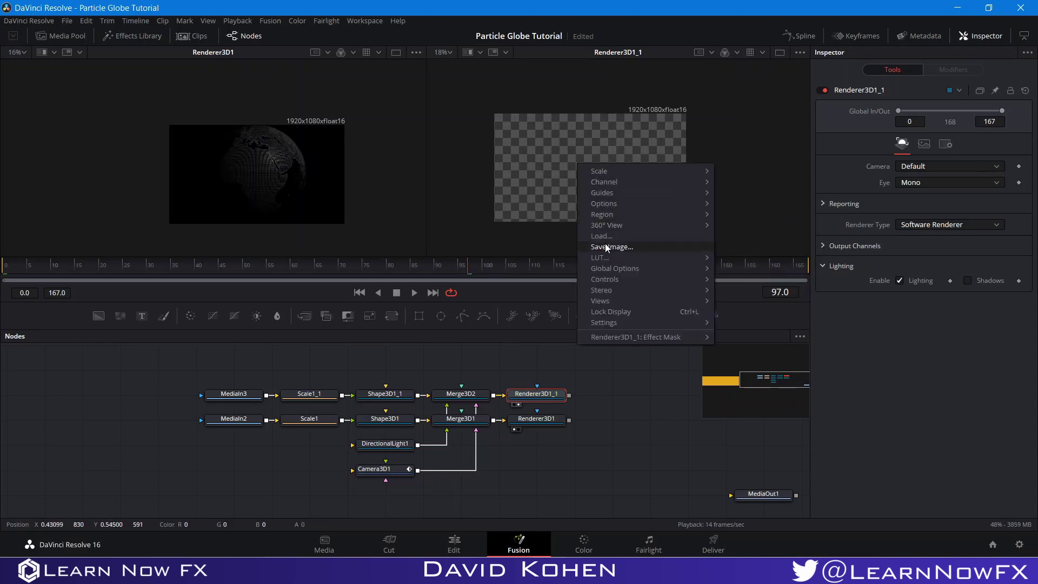
mouse_move(621, 201)
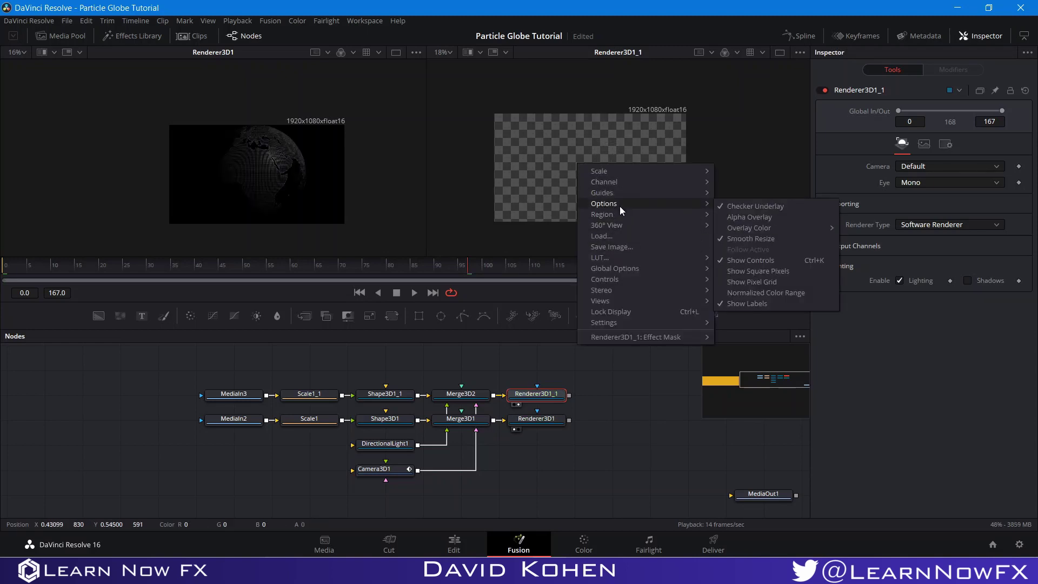
left_click(718, 206)
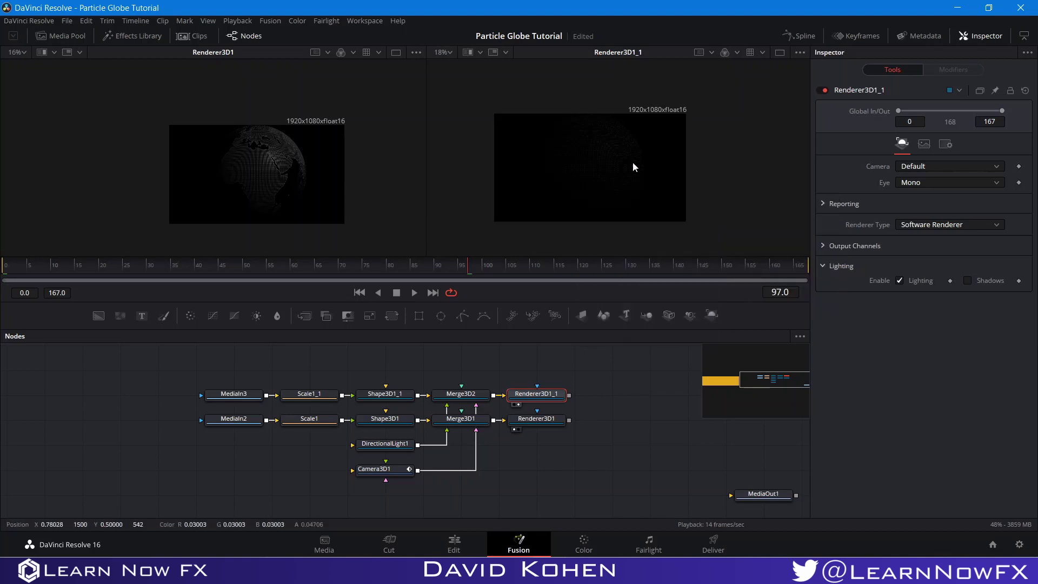
scroll(608, 162, "up", 5)
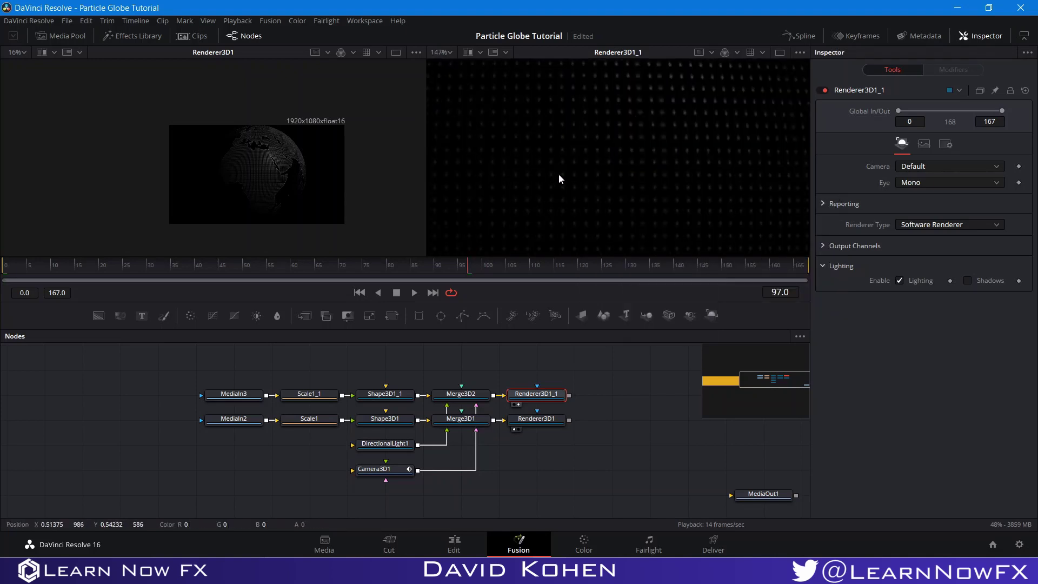
- Add a Filter node after Renderer3D1_1 with FilterType Defocus and Power 5
left_click_drag(599, 407, 348, 403)
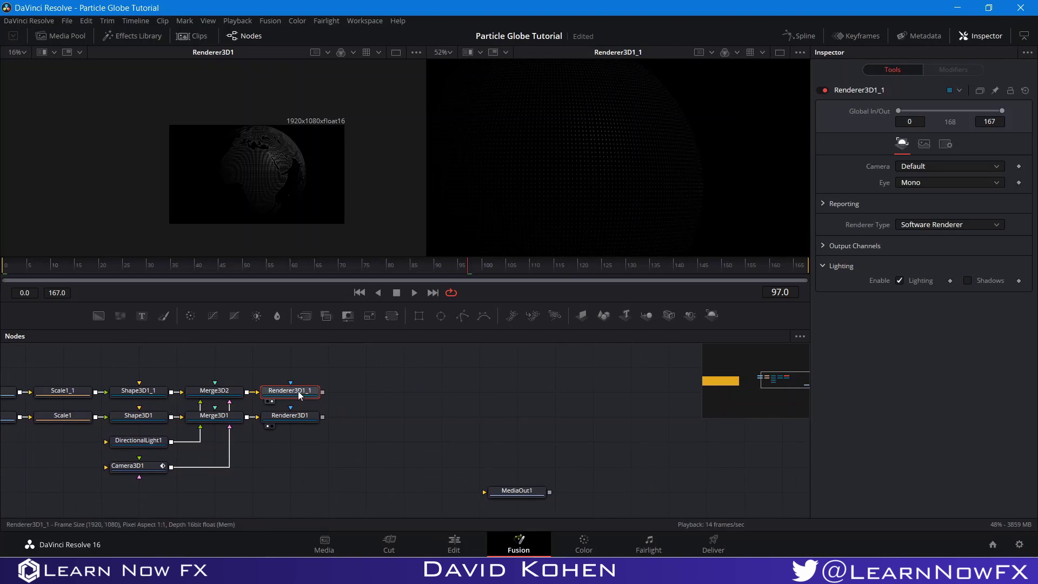
key("shift+space")
type("fil")
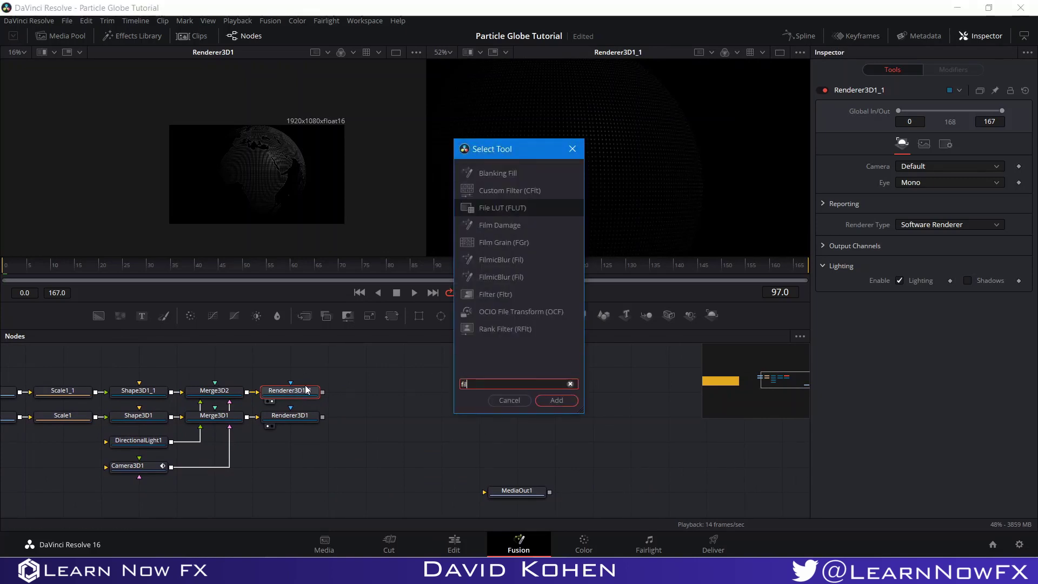
left_click(494, 294)
left_click(567, 402)
left_click(945, 134)
left_click(922, 173)
left_click_drag(906, 163, 932, 171)
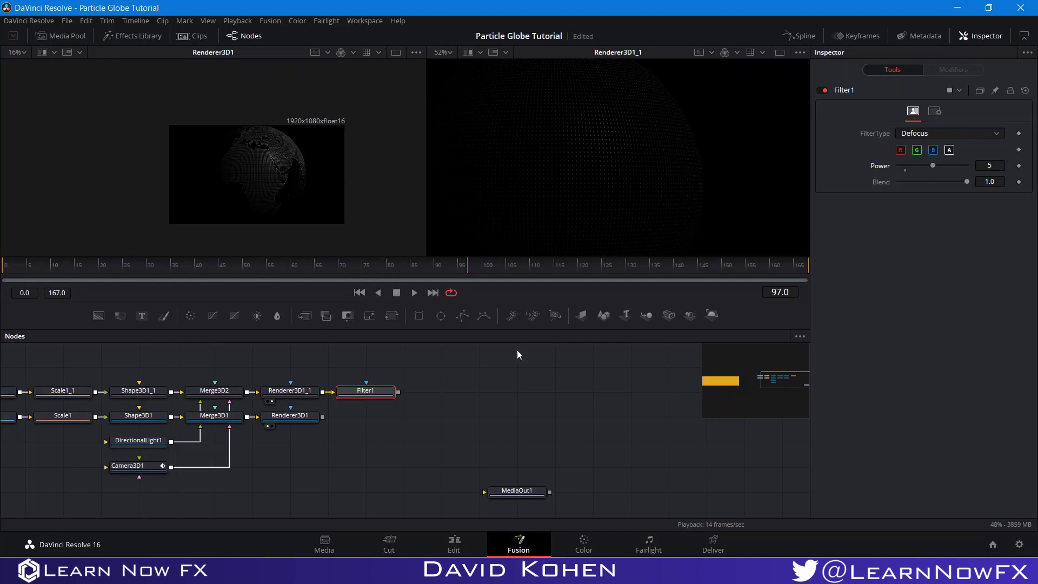
- Display Filter1 in the viewer in place of Renderer3D1_1 and add a Brightness Contrast node after it
left_click(348, 401)
key("shift+space")
type("bc")
left_click(554, 405)
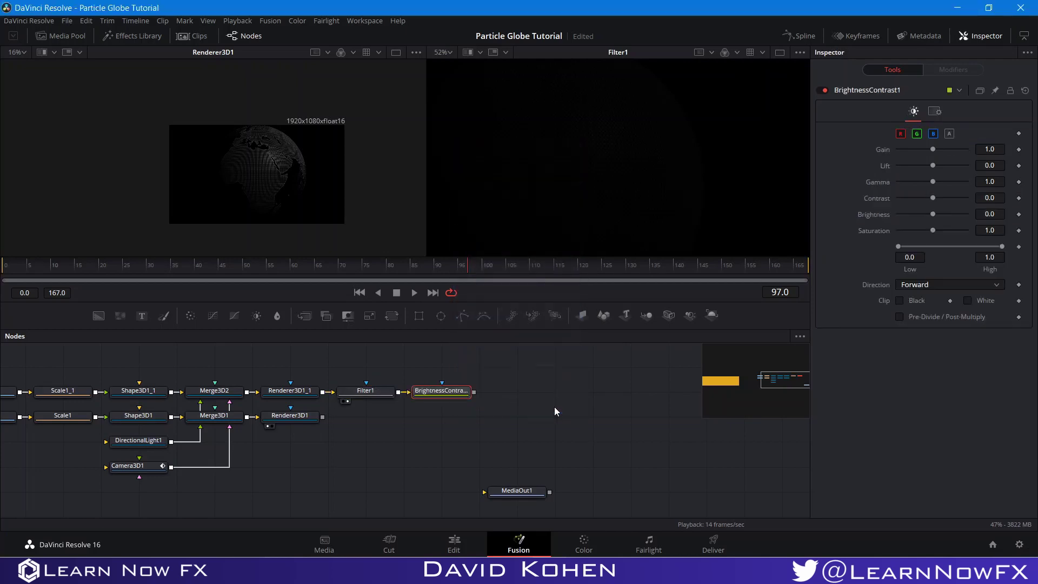
- Display BrightnessContrast1 in the viewer in place of Filter1 and raise its Gain to 5.0
left_click(424, 400)
left_click_drag(932, 149, 948, 155)
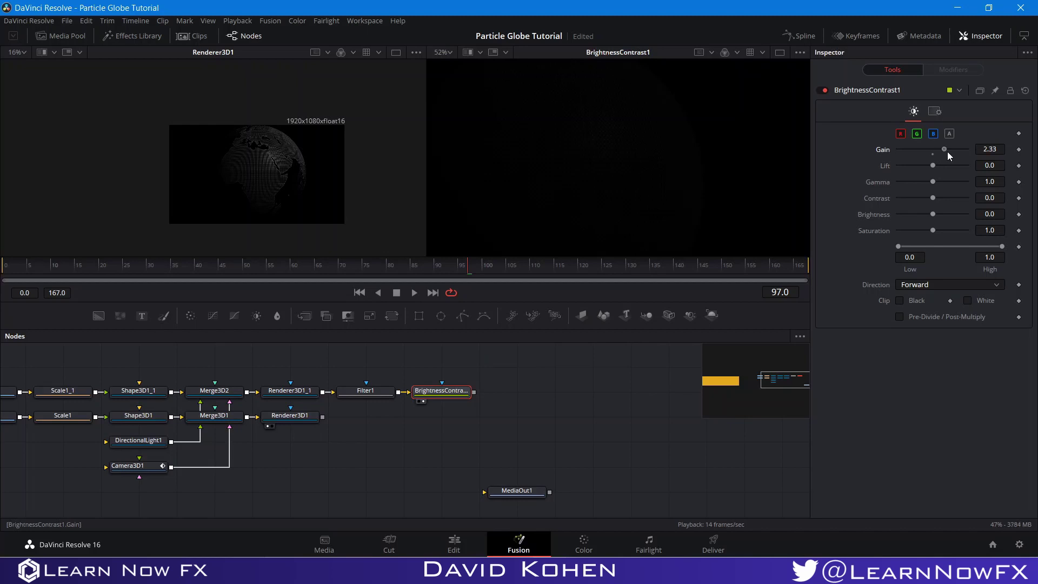
left_click_drag(950, 152, 972, 156)
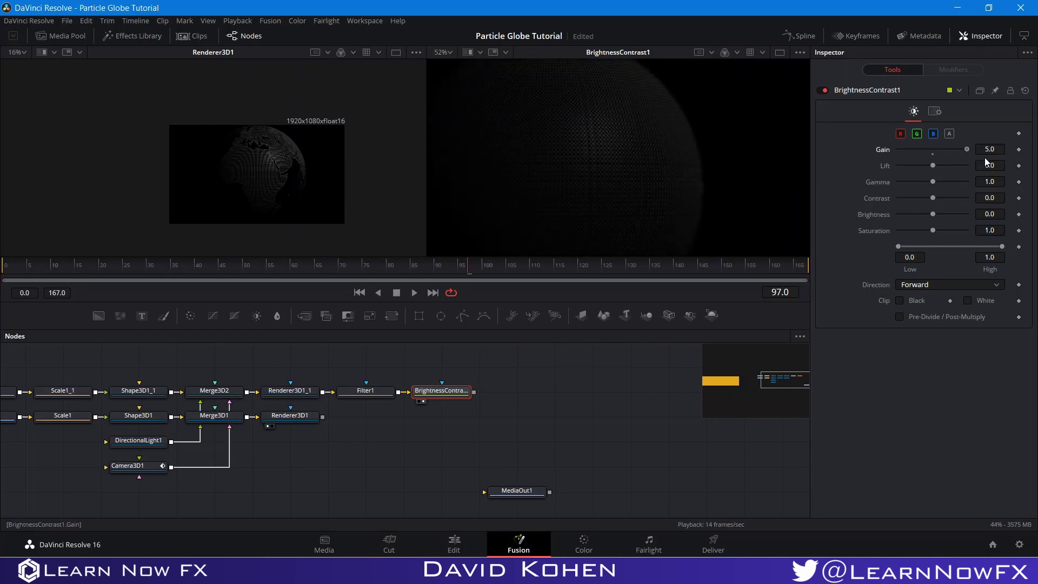
- Raise Filter1's Defocus Power to 10 and check the effect on the particle grid
scroll(576, 161, "up", 3)
scroll(575, 161, "up", 2)
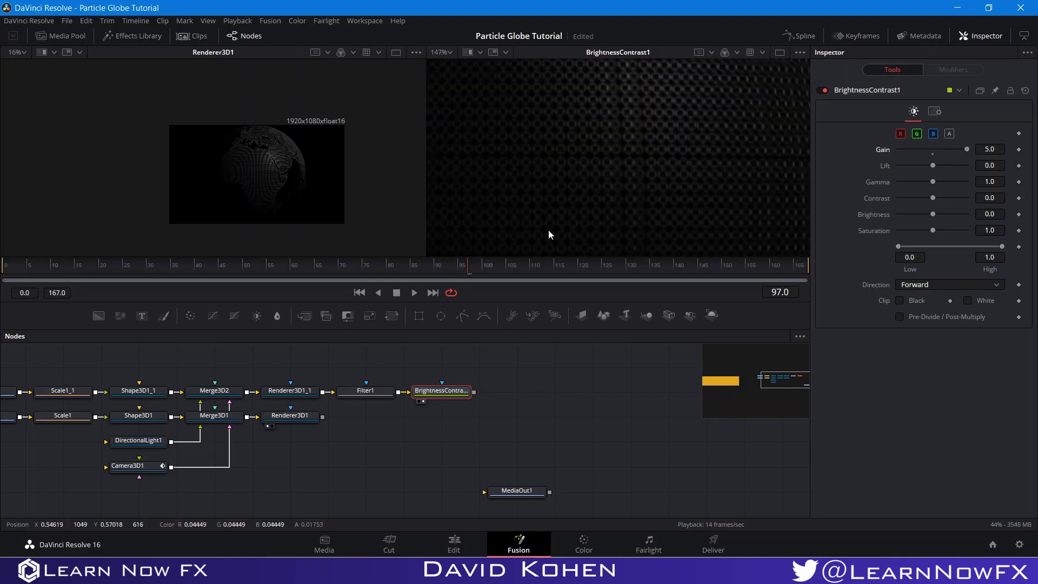
left_click(366, 390)
left_click_drag(933, 166, 967, 166)
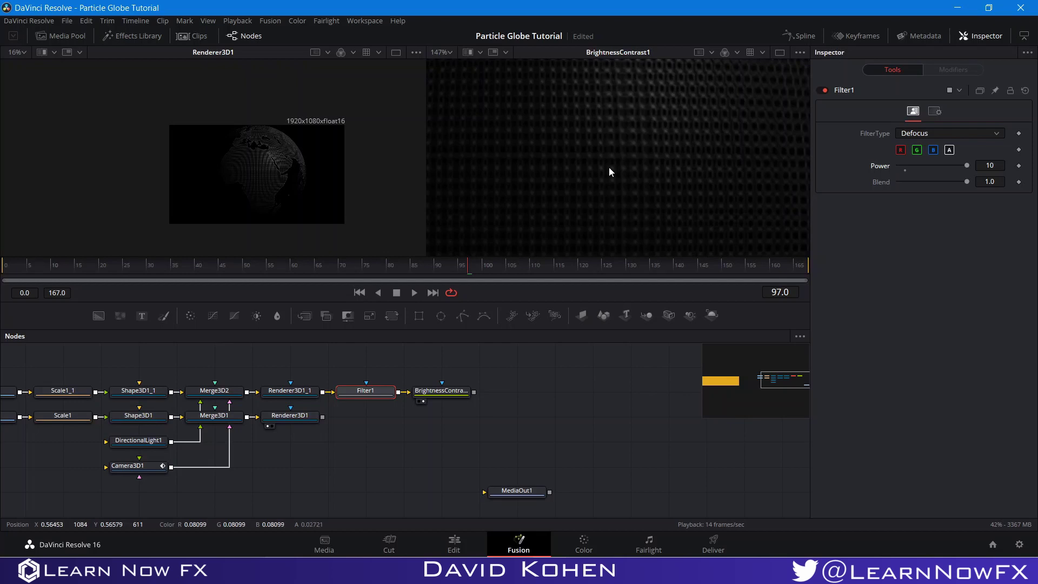
scroll(608, 166, "down", 5)
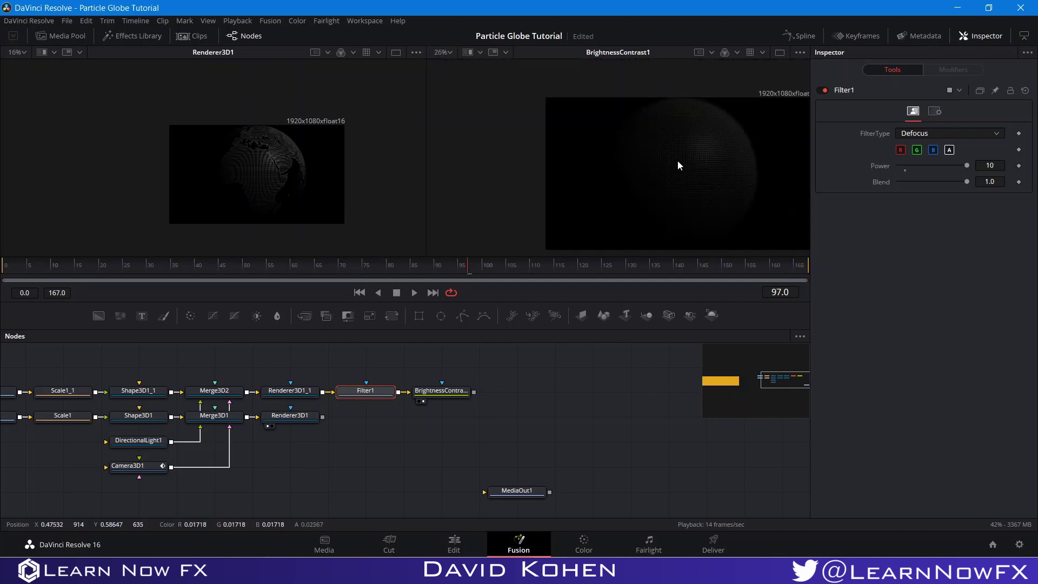
- Try a larger radius of about 1.42 on the Shape3D1_1 sphere and reset it to 1.0
left_click(145, 392)
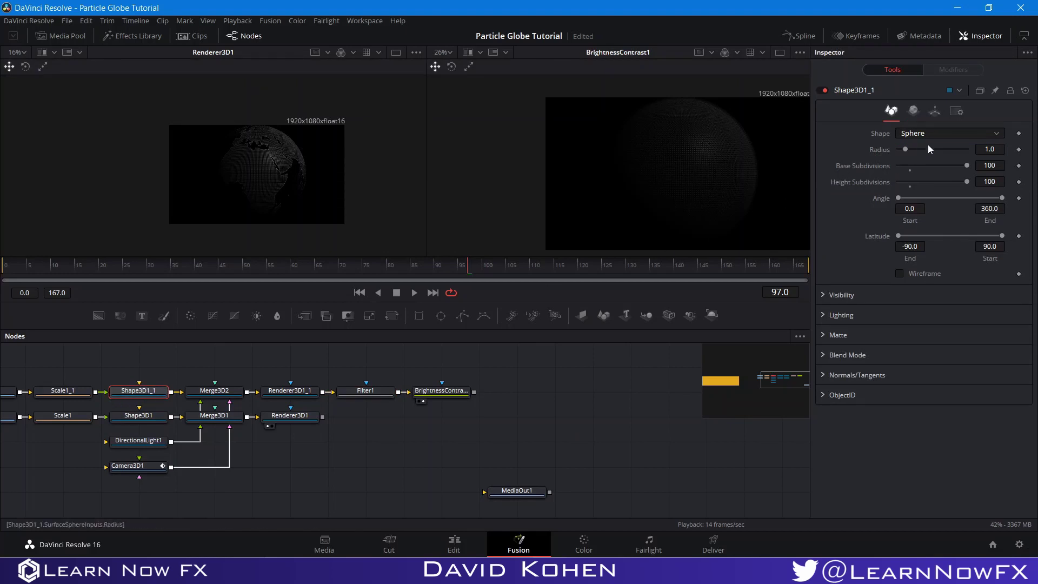
left_click_drag(907, 148, 935, 156)
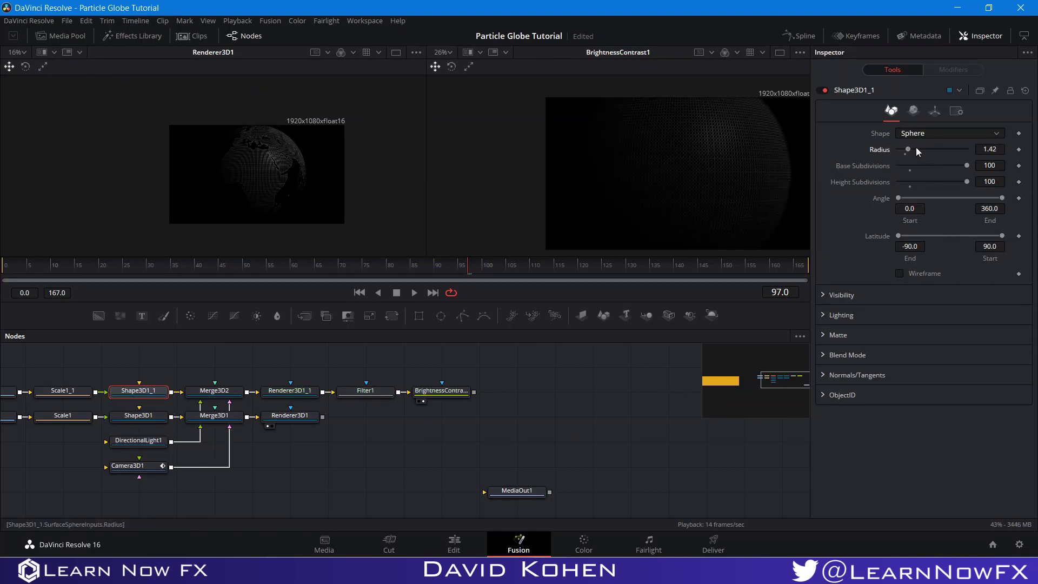
left_click_drag(908, 147, 906, 150)
double_click(906, 151)
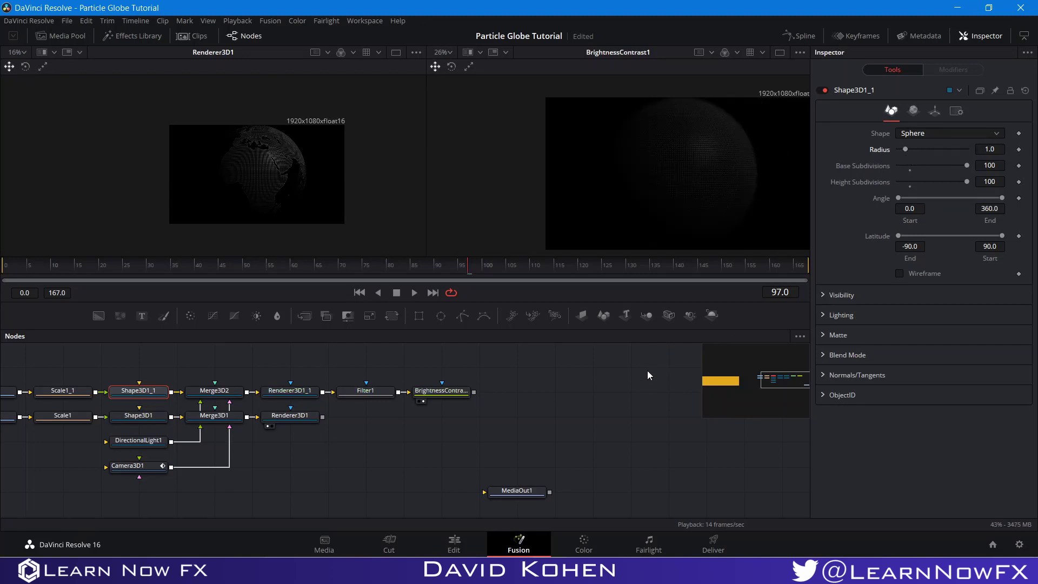
left_click_drag(487, 429, 685, 431)
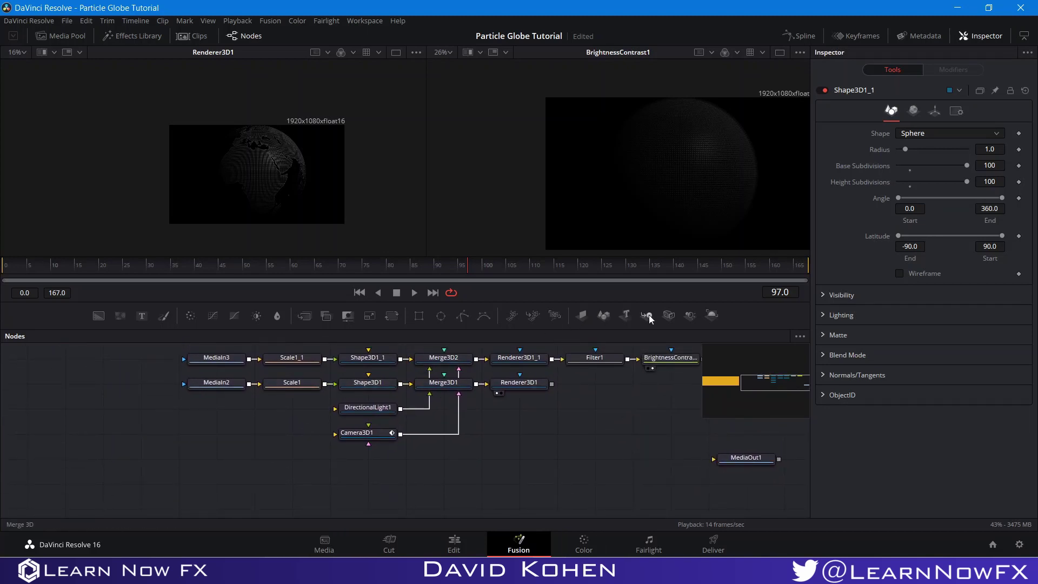
- Add a Shape3D node above Shape3D1_1 and make it a Sphere with Base and Height Subdivisions at 100
left_click_drag(603, 315, 522, 436)
left_click_drag(434, 408, 361, 406)
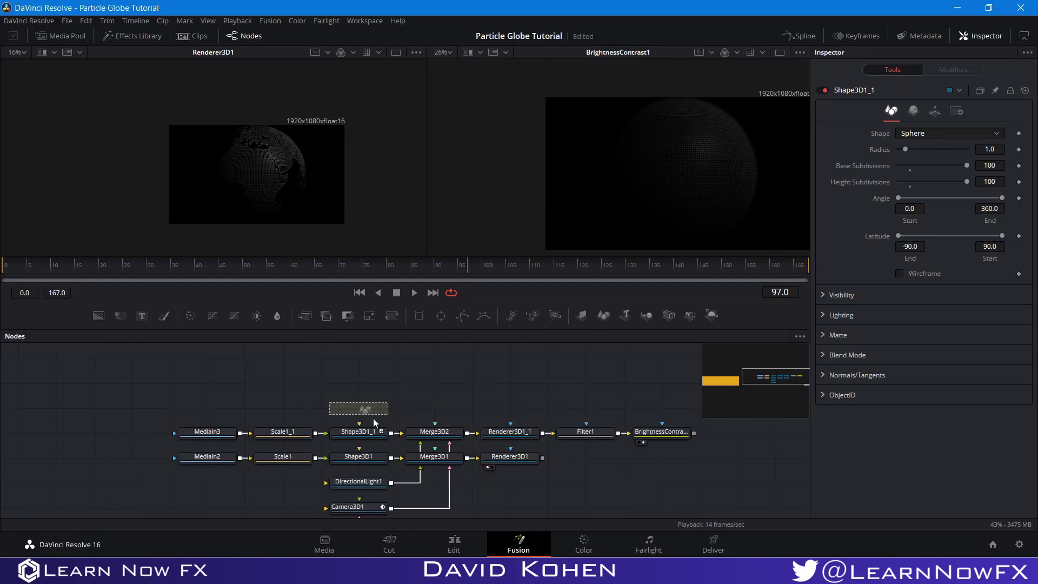
left_click(924, 133)
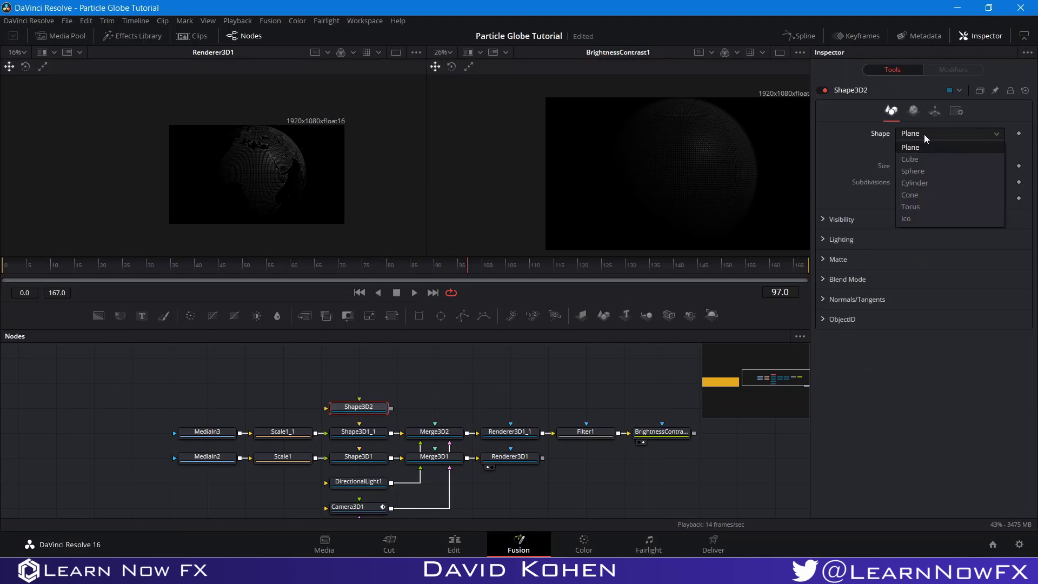
left_click(913, 172)
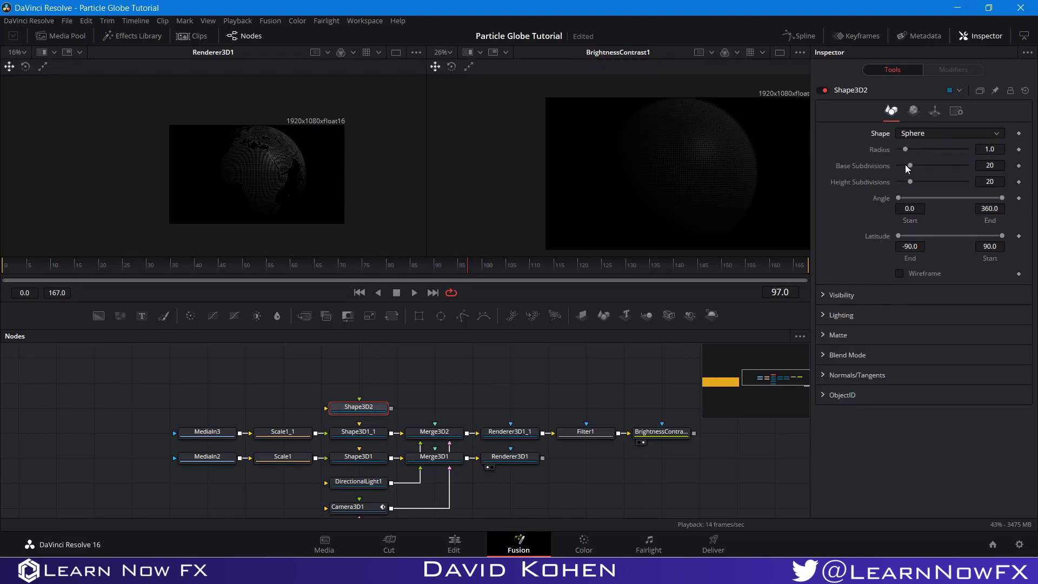
left_click_drag(912, 183, 1024, 187)
left_click_drag(917, 165, 1032, 177)
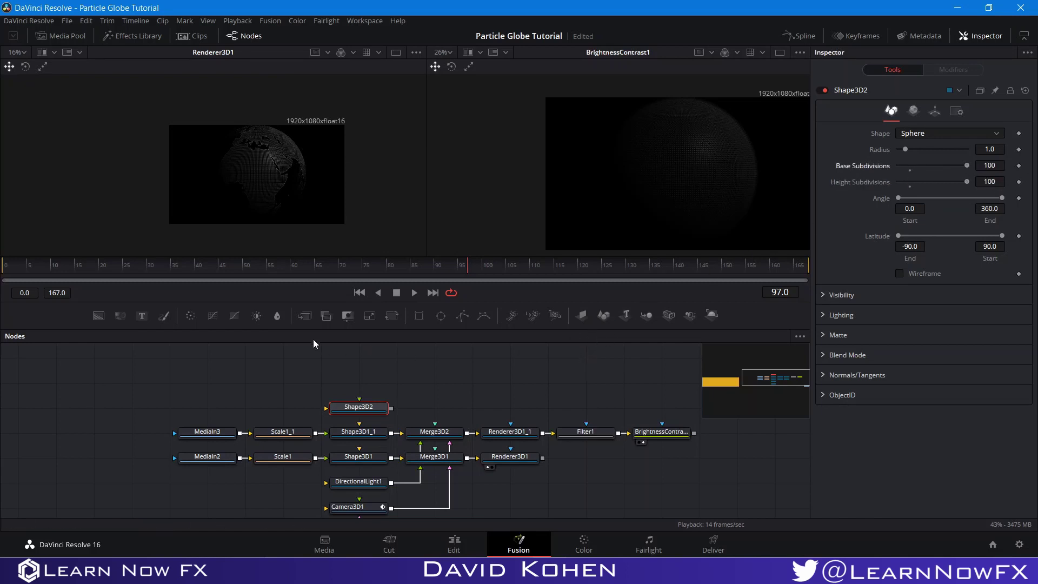
- Copy the white Background1 node from the particle group and paste it among the nodes near MediaIn3
scroll(216, 406, "down", 4)
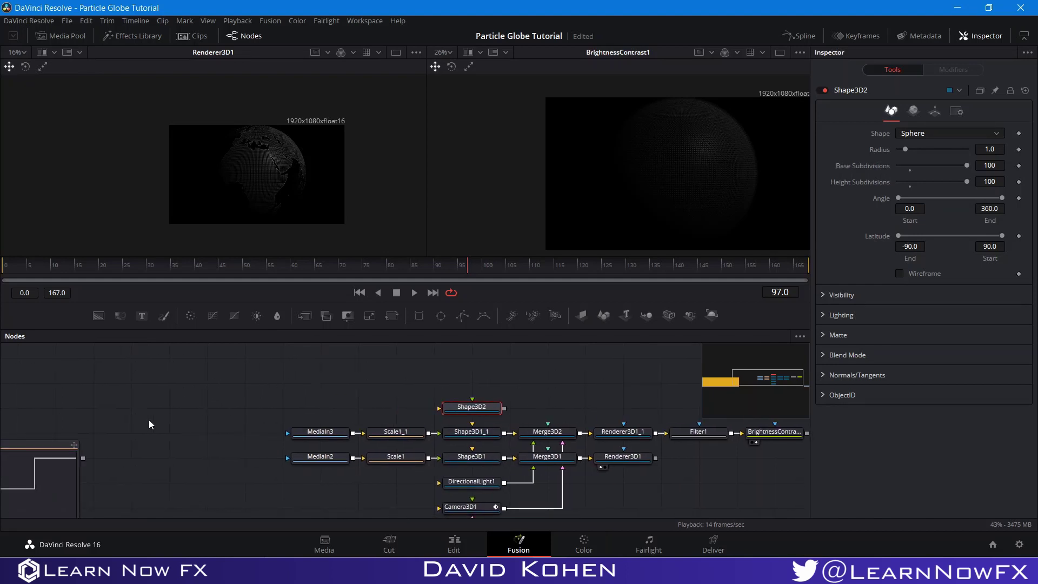
left_click_drag(127, 415, 322, 393)
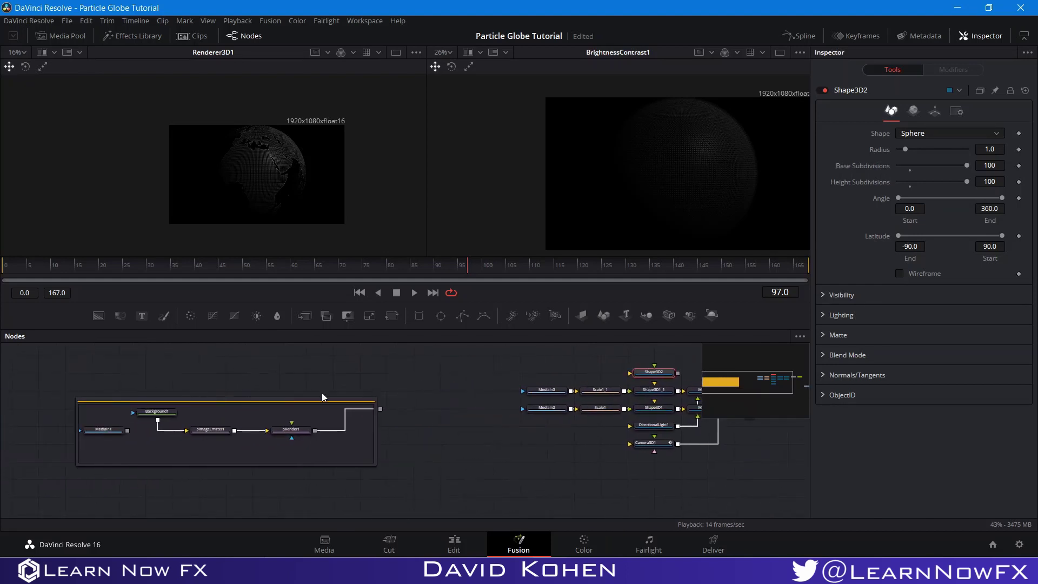
left_click(144, 416)
right_click(144, 417)
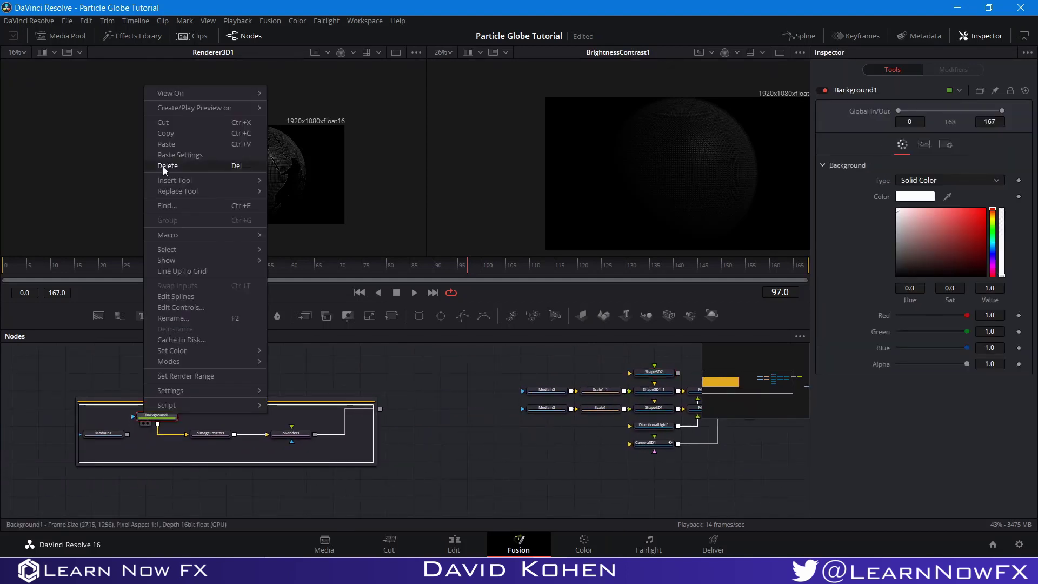
left_click(193, 136)
right_click(544, 358)
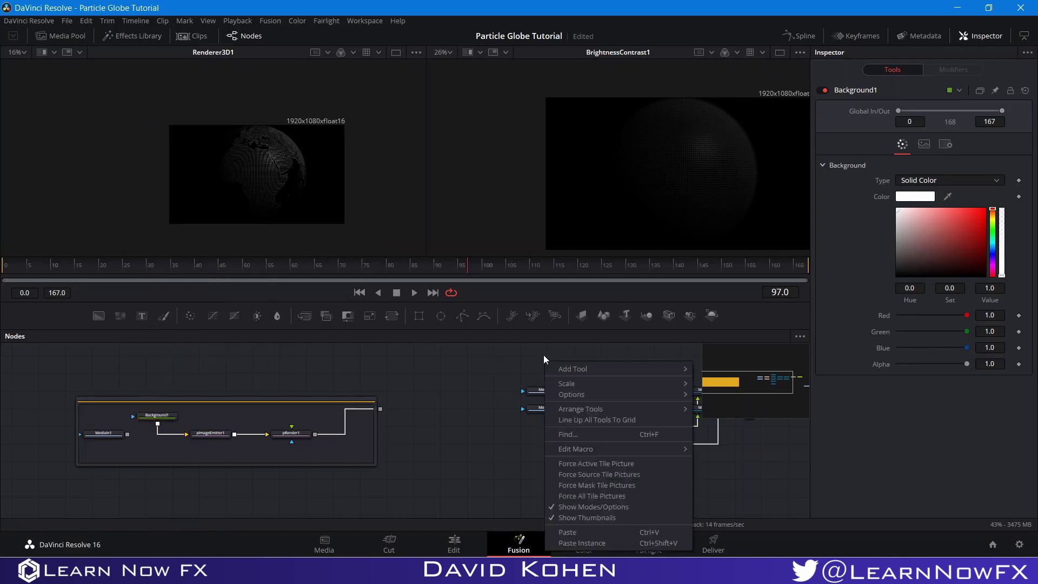
left_click(567, 532)
left_click_drag(520, 391, 340, 404)
- Add a Polygon mask to Background1_1 and draw a straight horizontal two-point line along the upper edge of the frame
left_click(464, 317)
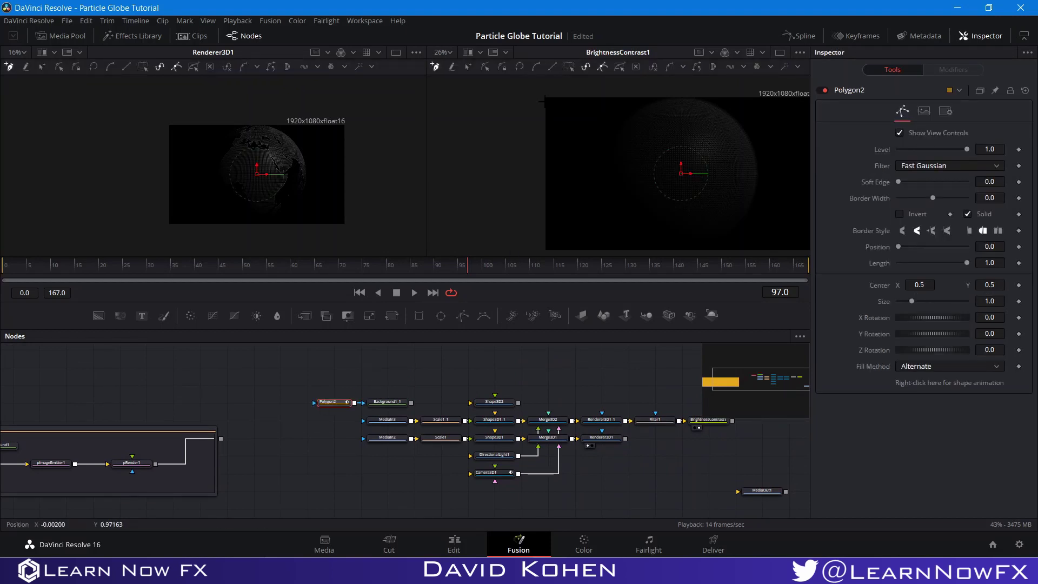
scroll(553, 109, "up", 5)
scroll(682, 105, "down", 8)
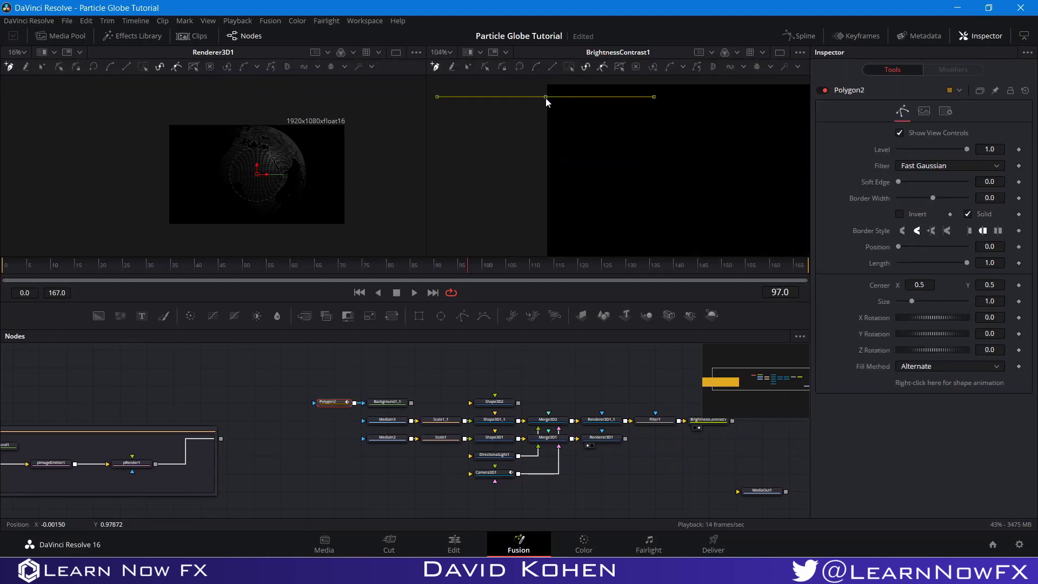
scroll(682, 105, "up", 4)
scroll(682, 105, "up", 1)
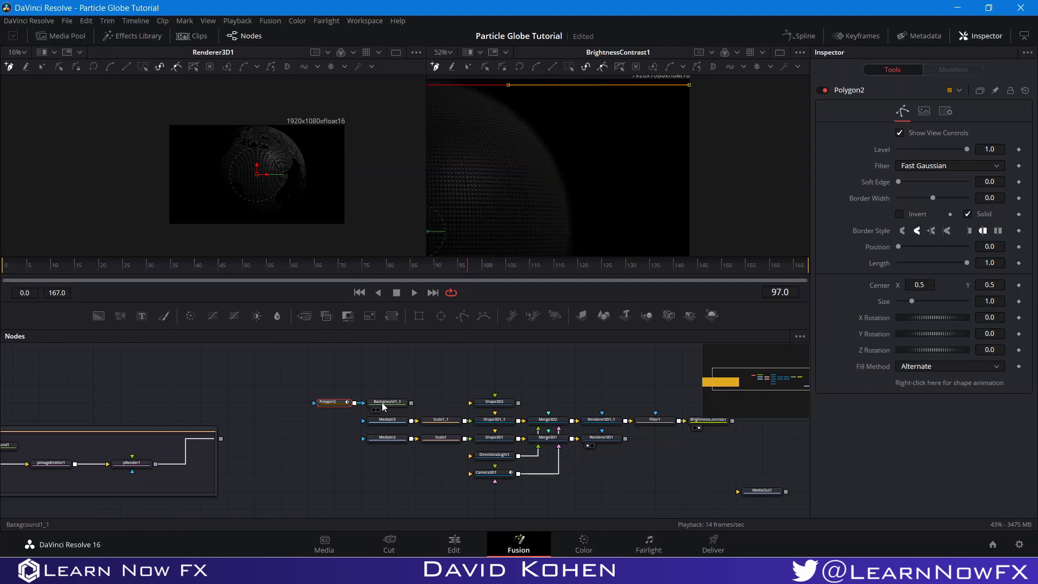
- Display Background1_1 in the viewer in place of BrightnessContrast1 with Polygon2 selected and the whole frame in view
left_click(378, 409)
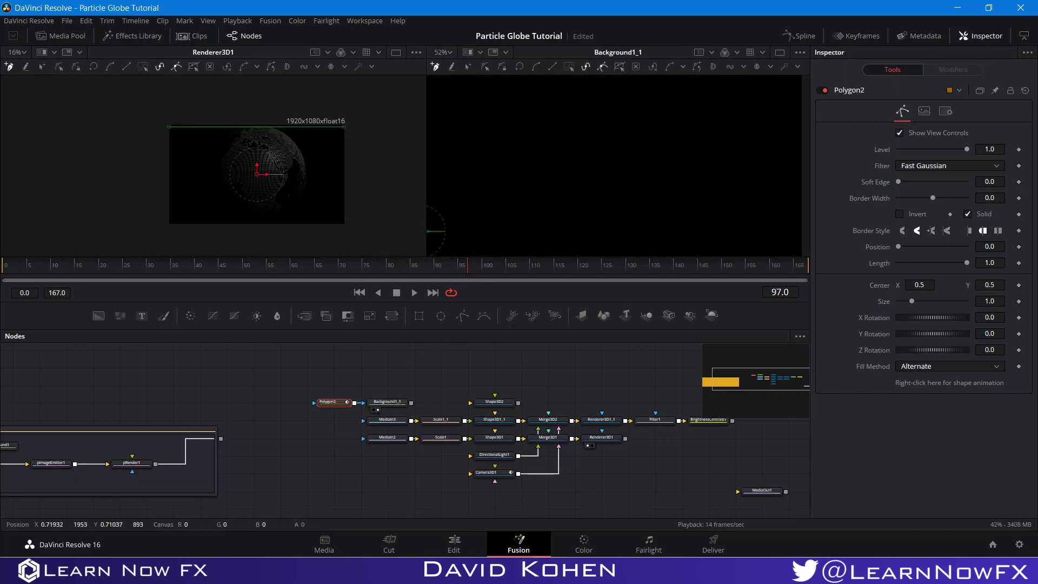
left_click_drag(588, 162, 749, 169)
left_click(336, 420)
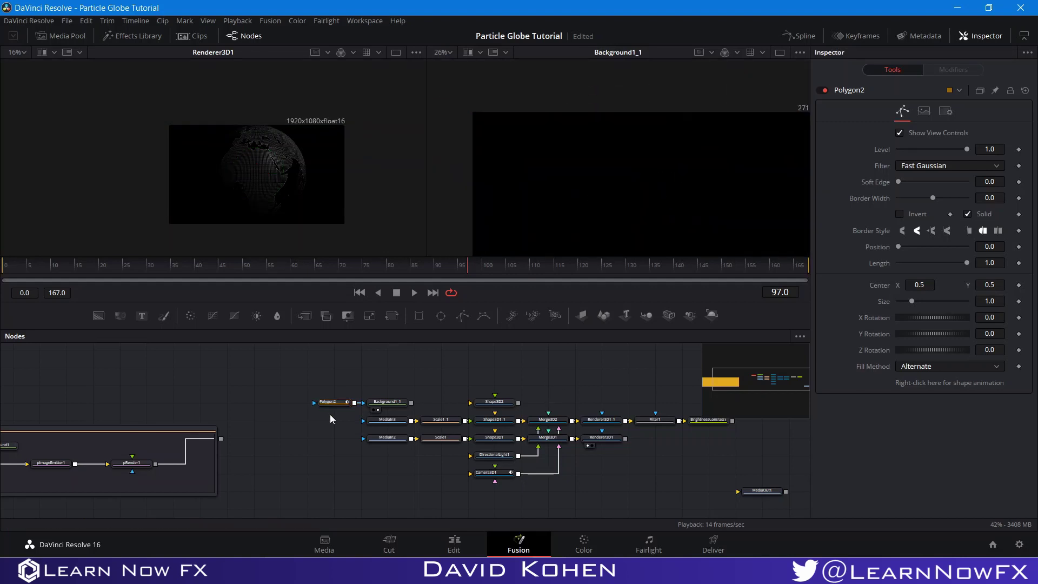
left_click(340, 406)
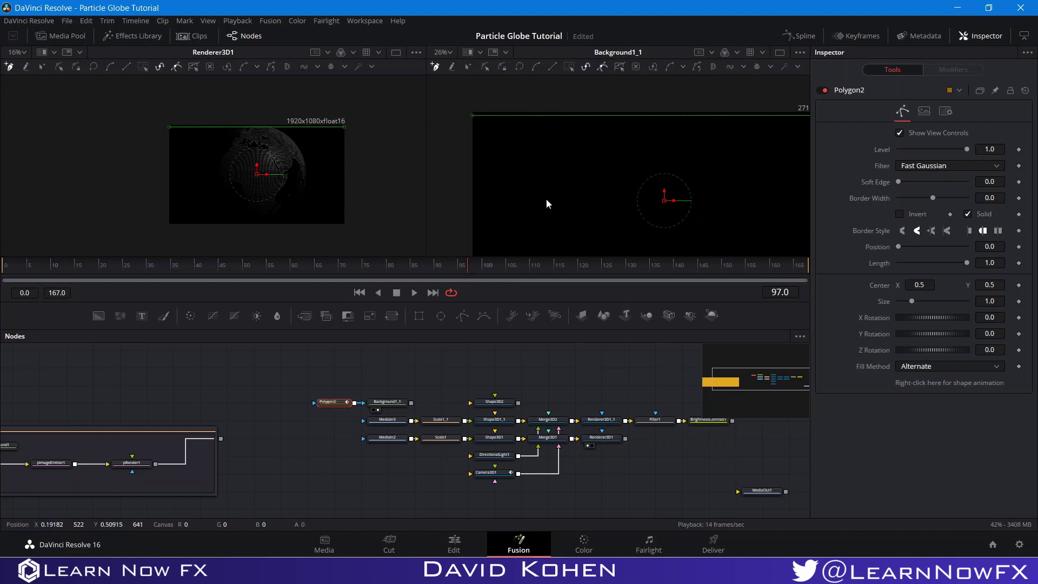
scroll(482, 202, "down", 2)
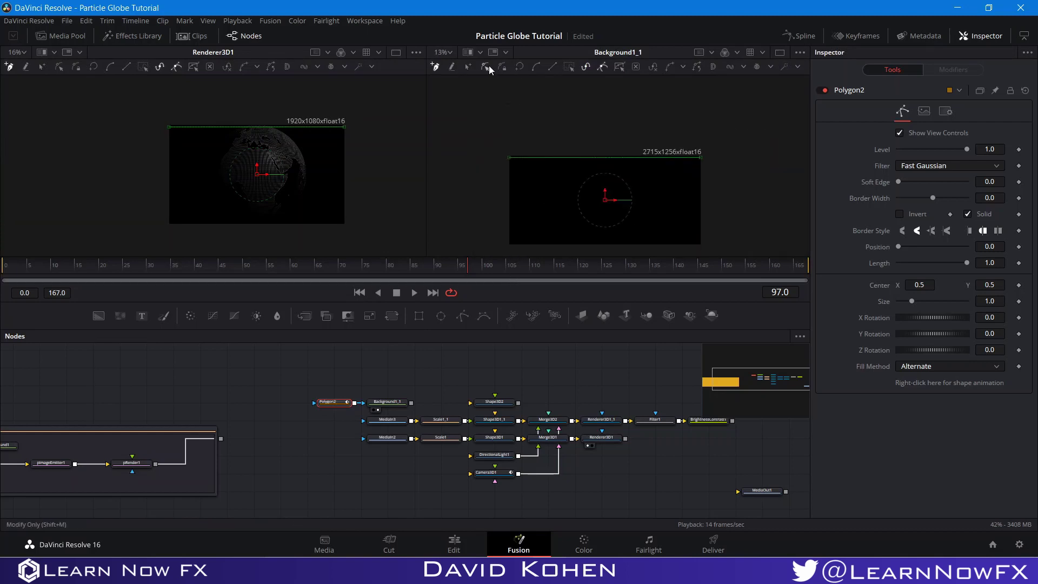
- In Insert and Modify mode, select both points of Polygon2's line and set the Y of each to 0.97
left_click(471, 66)
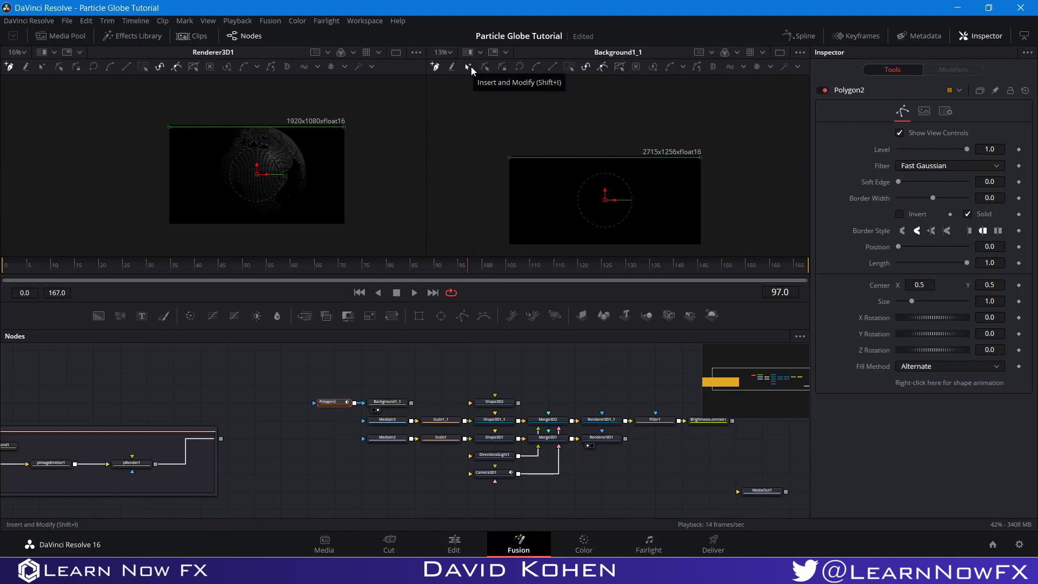
left_click_drag(494, 135, 758, 179)
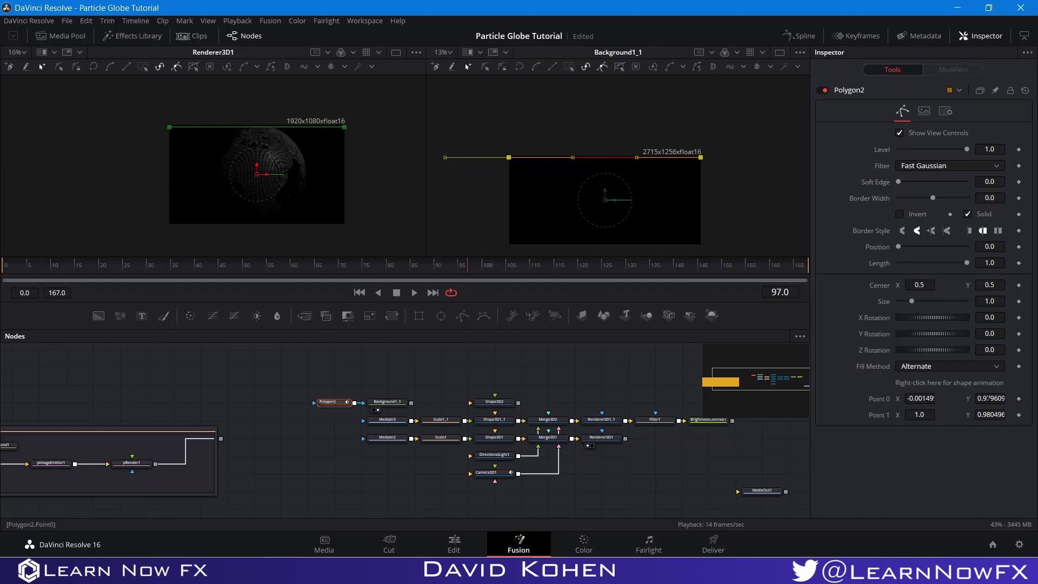
left_click(990, 398)
key("BackSpace")
type(".97")
left_click(990, 414)
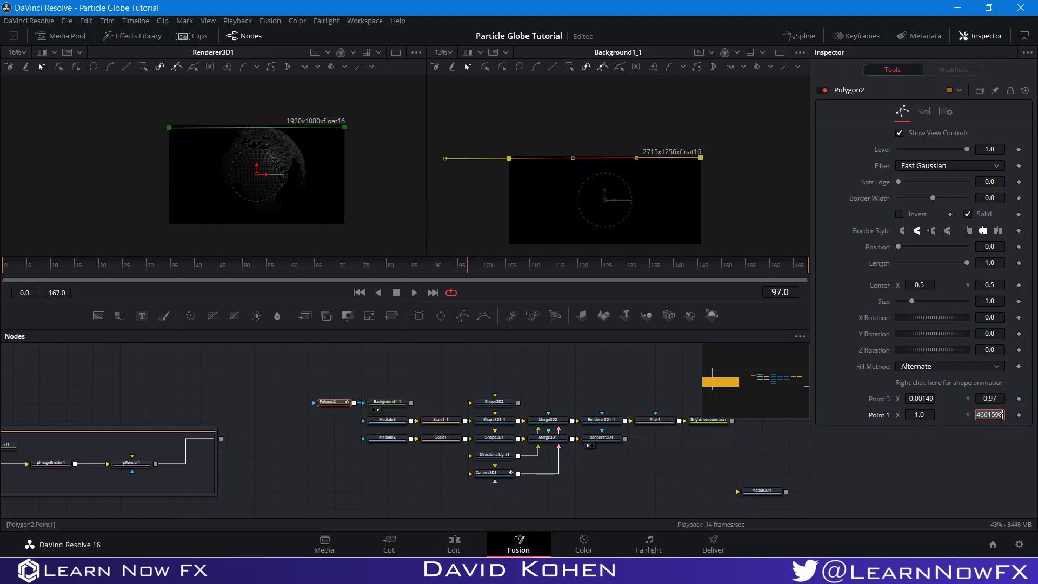
type(".97")
key("Return")
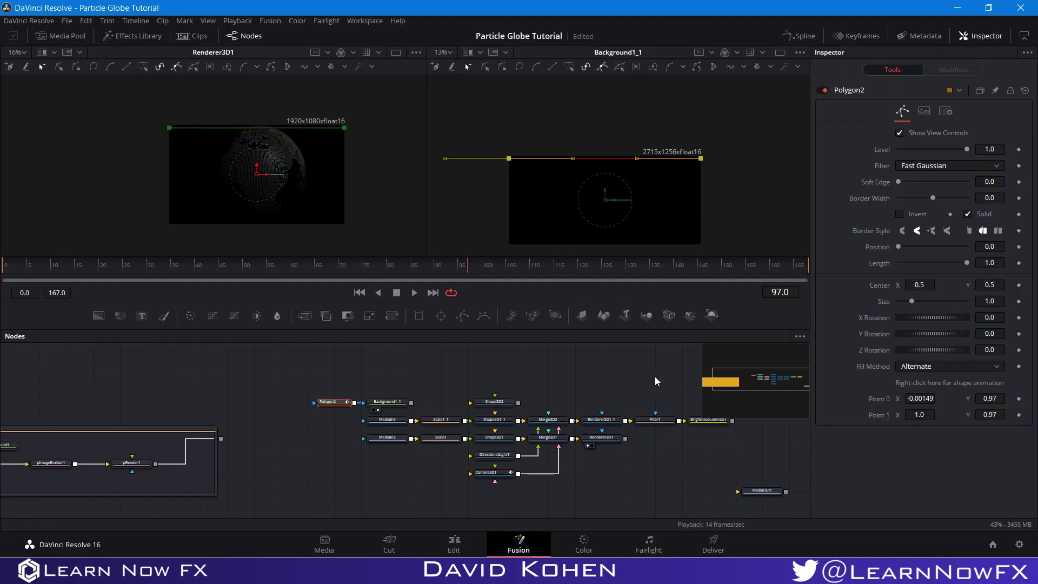
- Give Polygon2's line a thin border with a Border Width of 0.00014
left_click(624, 370)
scroll(565, 151, "up", 1)
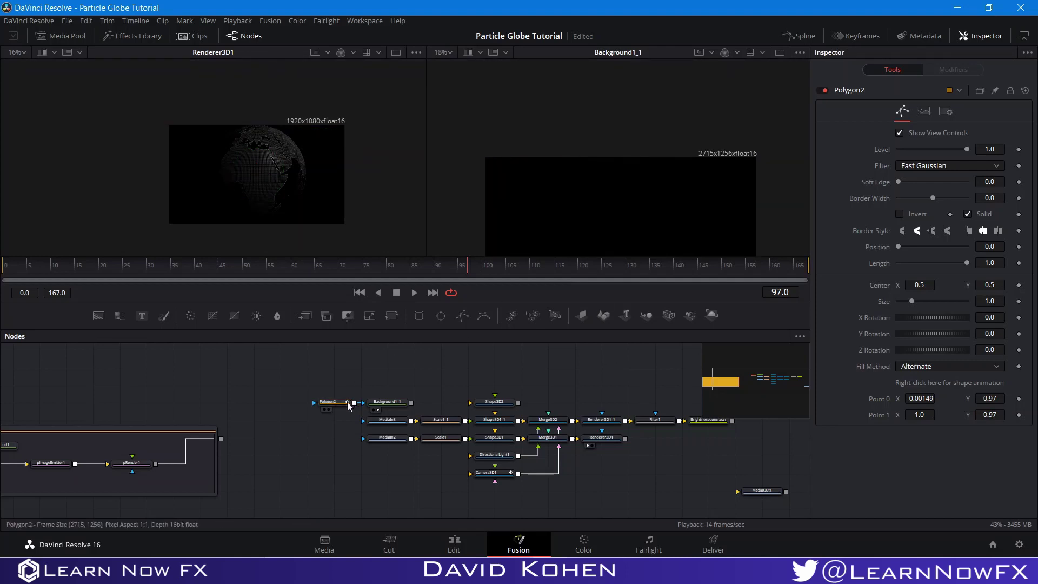
left_click_drag(933, 197, 944, 199)
left_click(602, 355)
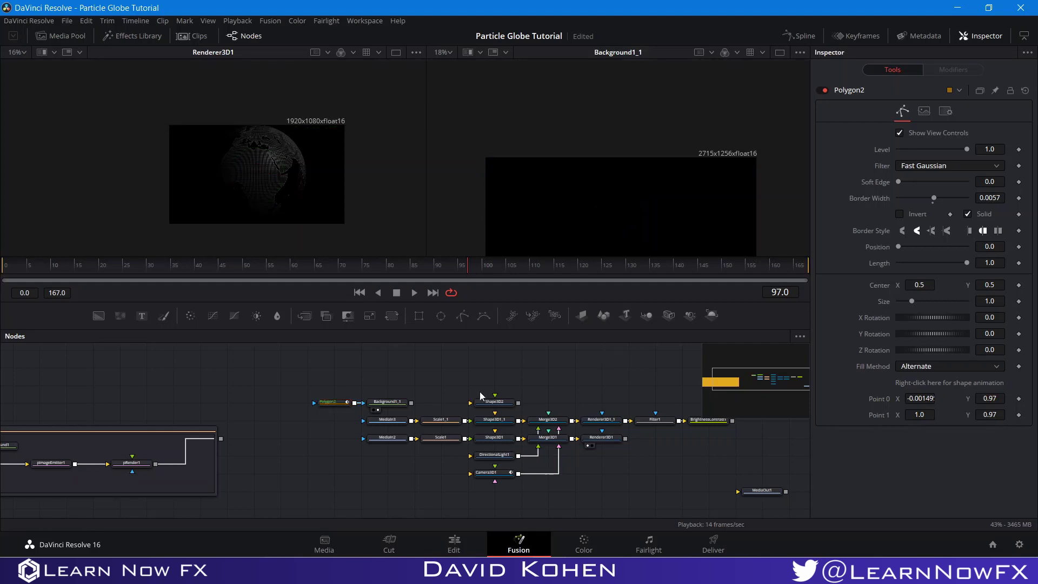
left_click(329, 404)
scroll(642, 162, "up", 5)
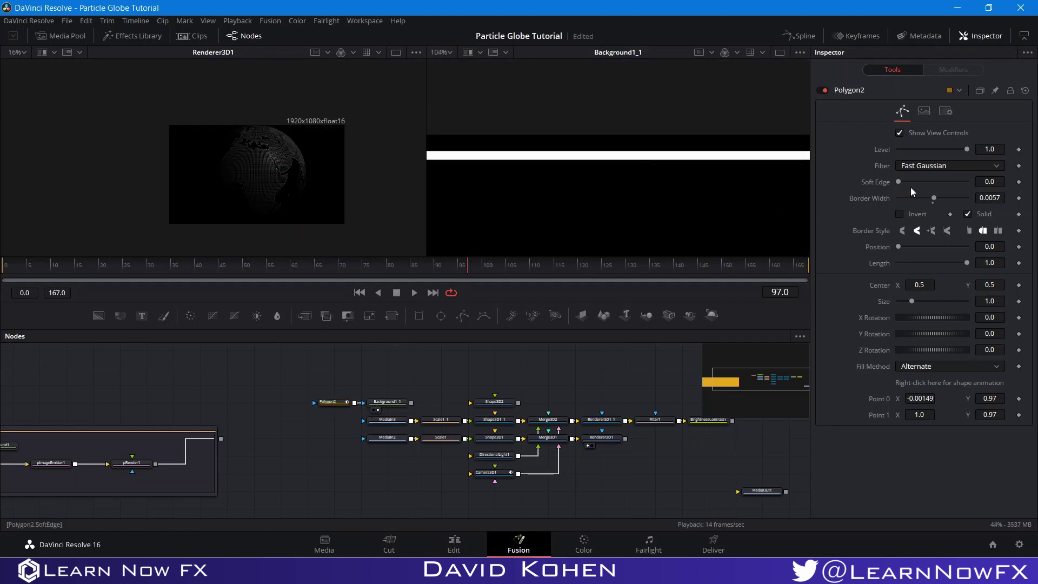
left_click_drag(935, 199, 927, 202)
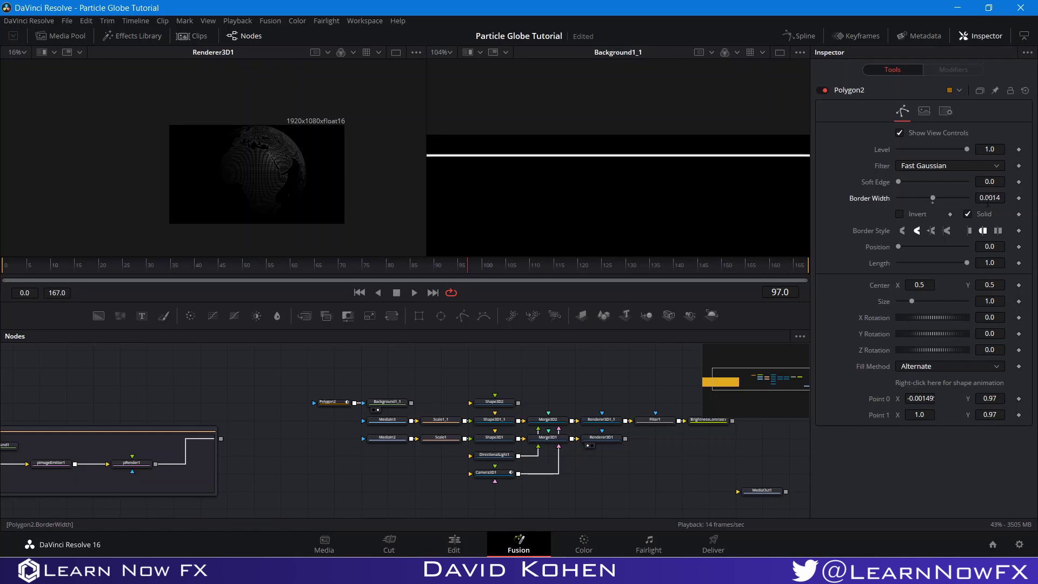
left_click(992, 198)
type("0")
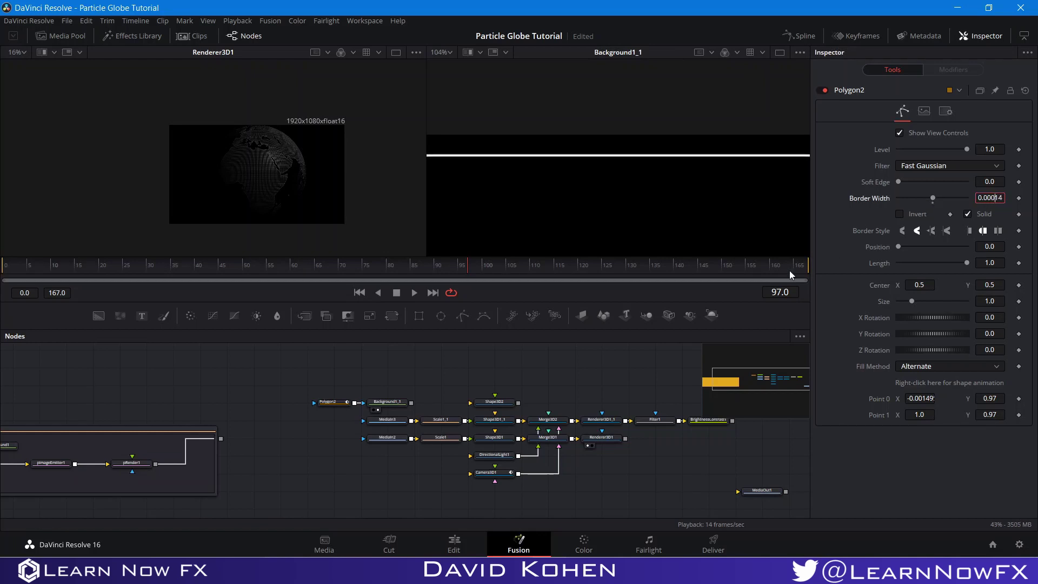
key("Return")
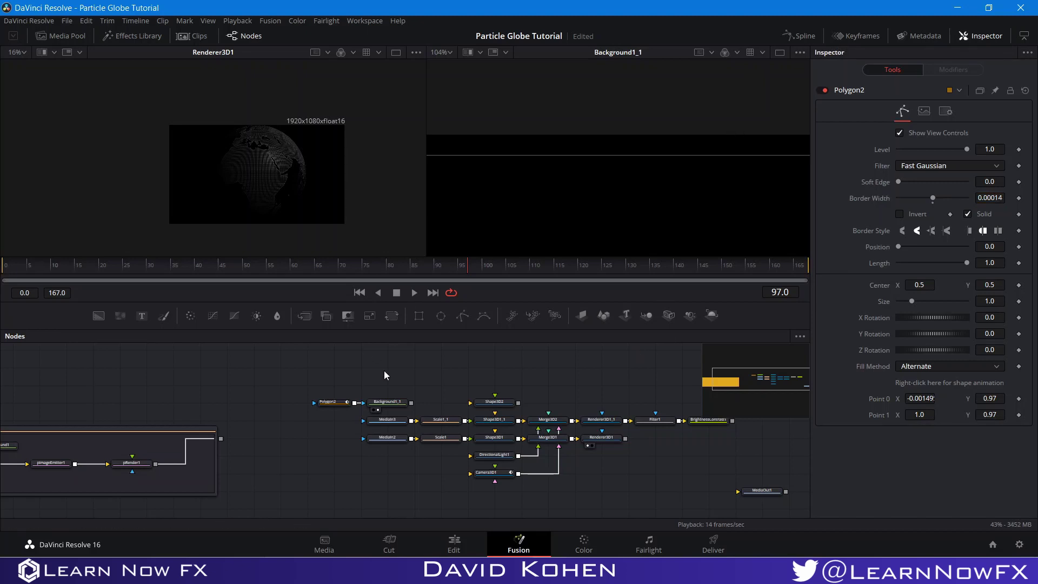
- Add a Duplicate node after Background1_1 and display it in the viewer
left_click(379, 403)
key("shift+space")
type("dup")
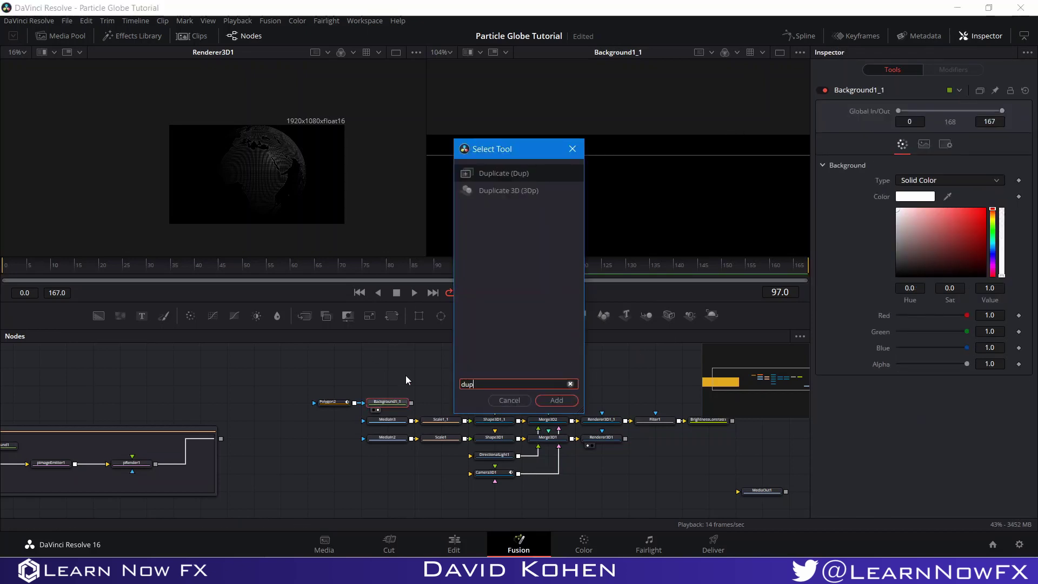
left_click(550, 402)
left_click(431, 410)
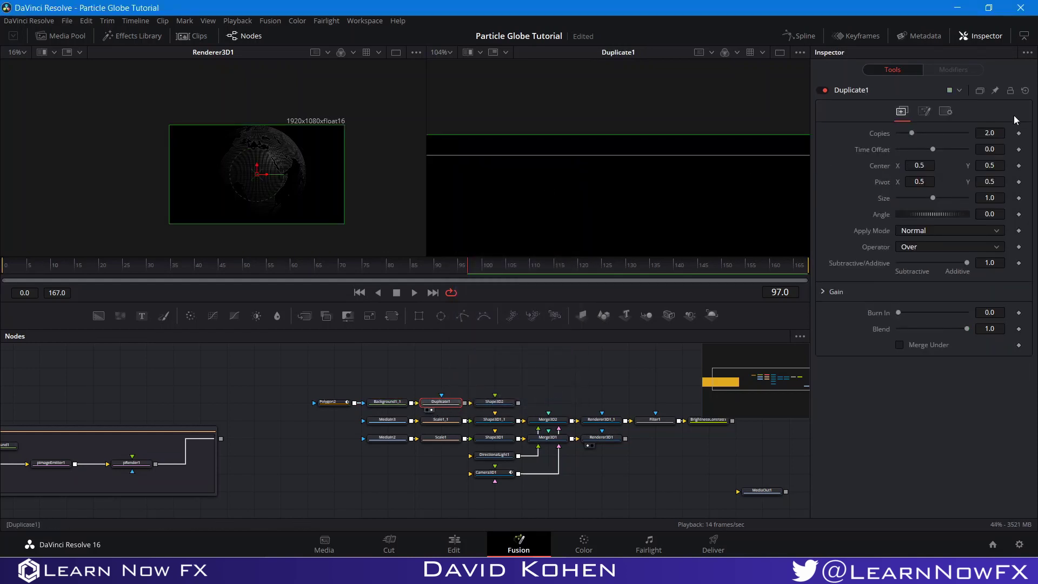
- Set Duplicate1's Copies to 20 and lower its Center Y to about 0.45 to spread the lines down the frame
left_click(989, 132)
type("0")
key("Return")
scroll(613, 151, "down", 2)
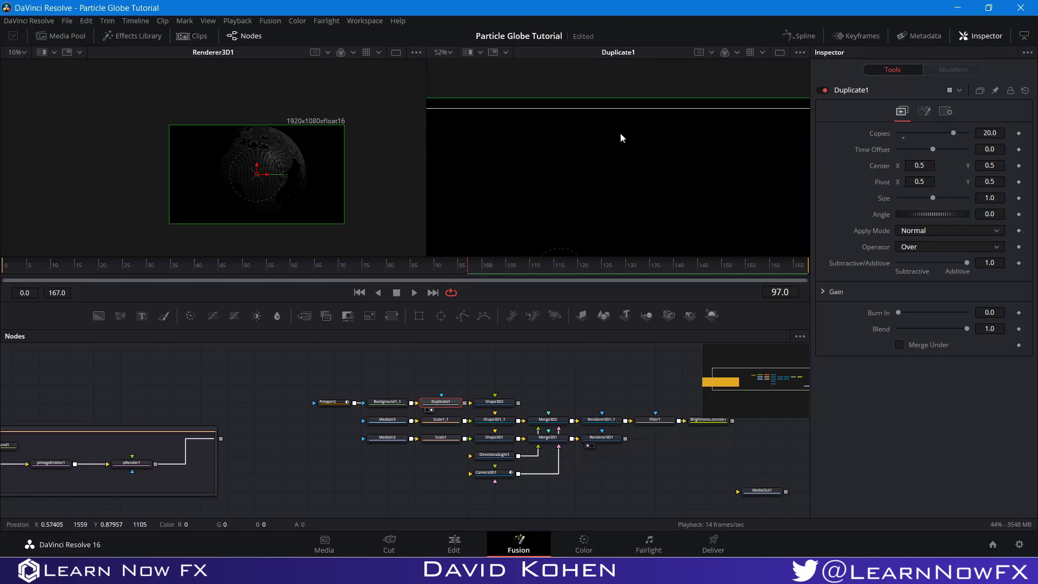
left_click_drag(571, 246, 568, 261)
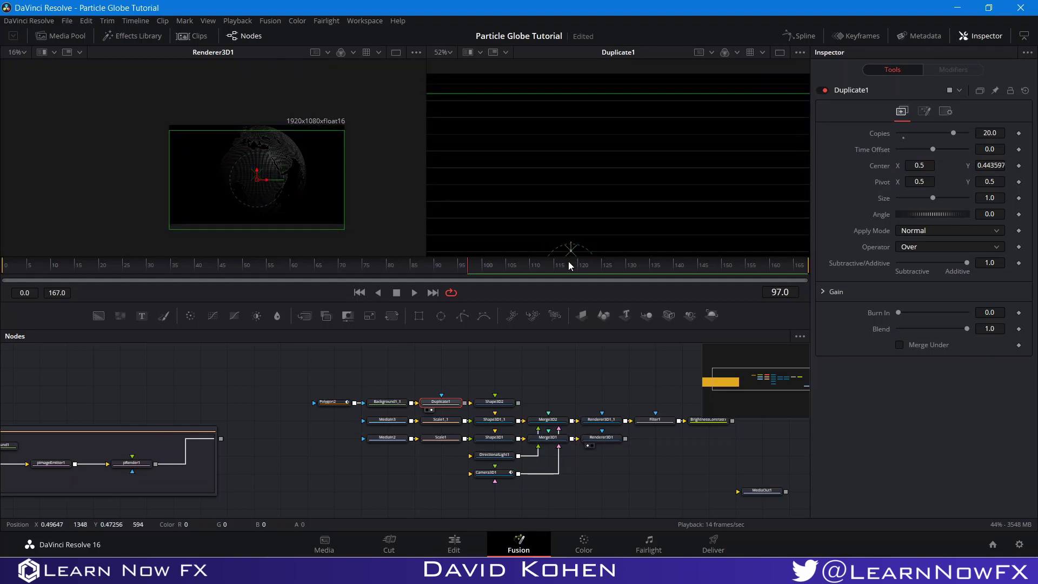
scroll(585, 183, "down", 2)
scroll(599, 182, "down", 2)
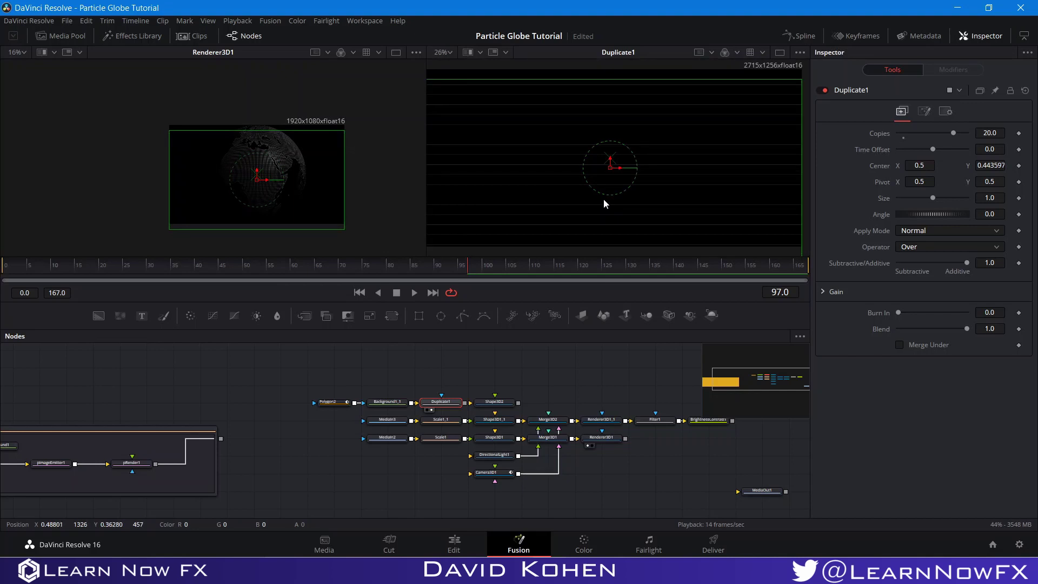
left_click_drag(613, 163, 611, 163)
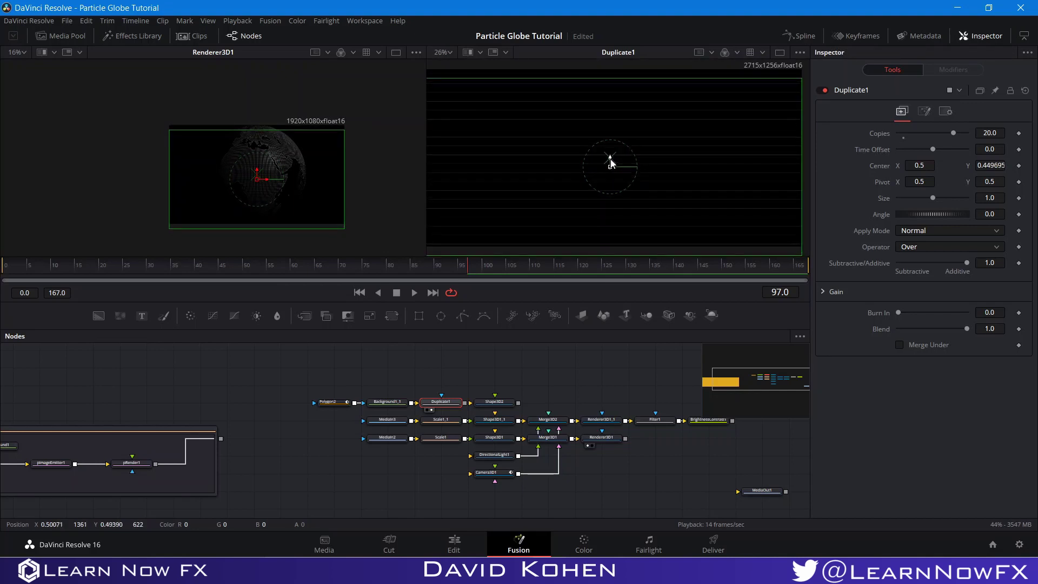
- Connect Duplicate1 to Shape3D2 and display Shape3D2 in the viewer, fitted to the view
left_click(594, 382)
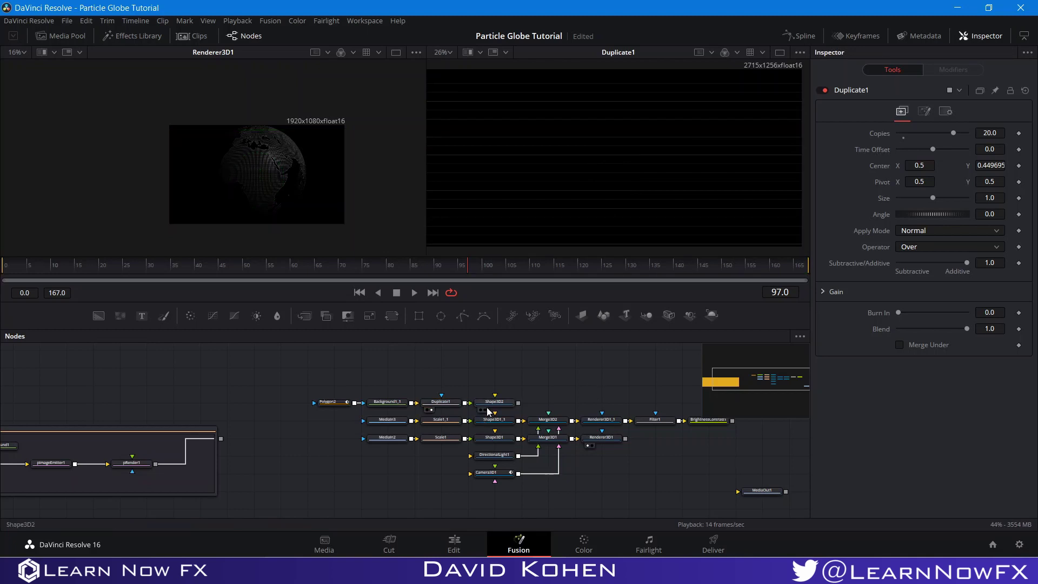
key("2")
key("f")
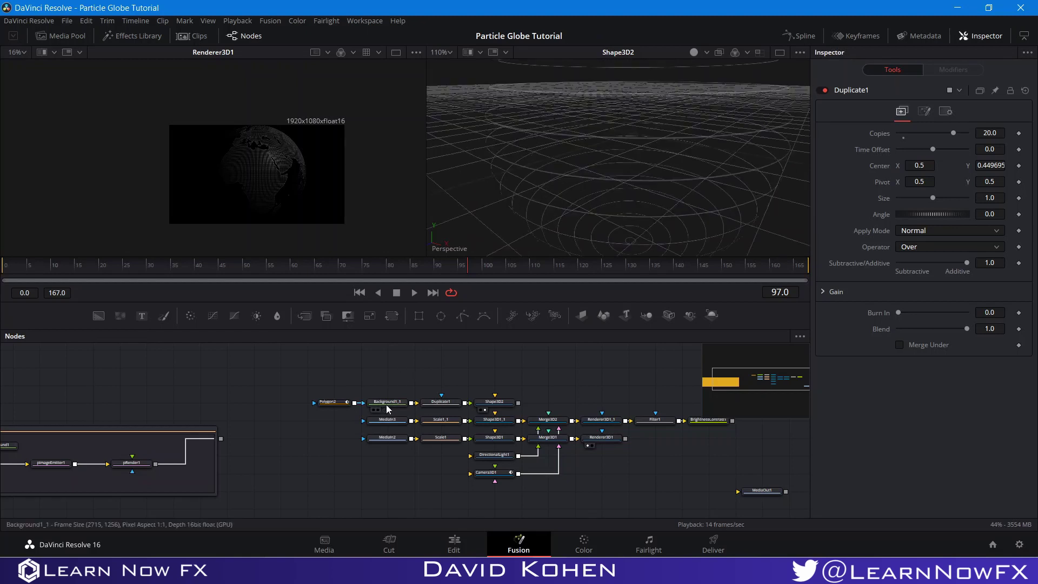
- Set Polygon2's Border Width to 0.0002 to thicken the latitude lines slightly
left_click(335, 404)
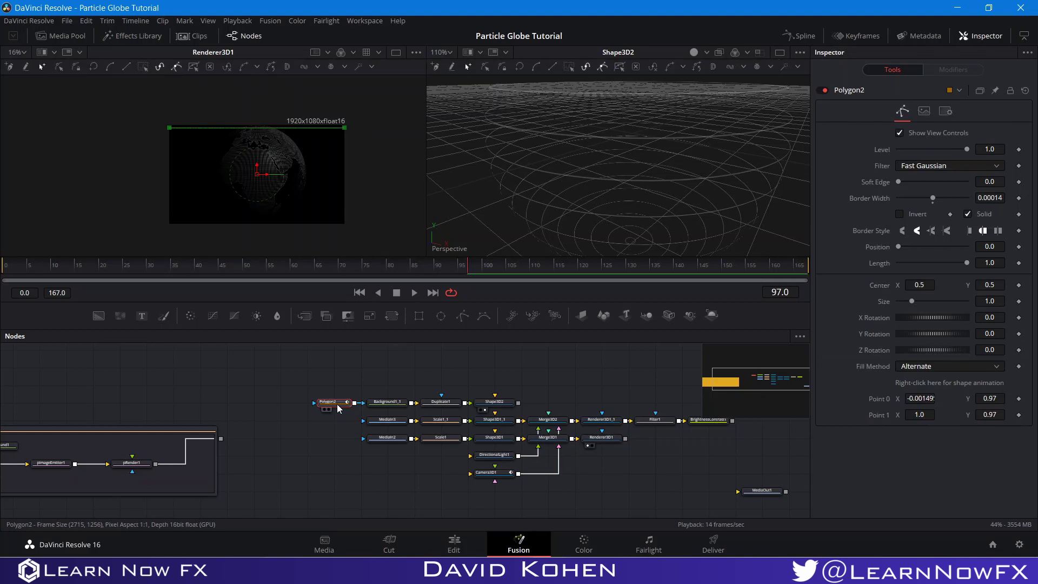
left_click(989, 198)
key("BackSpace")
key("BackSpace")
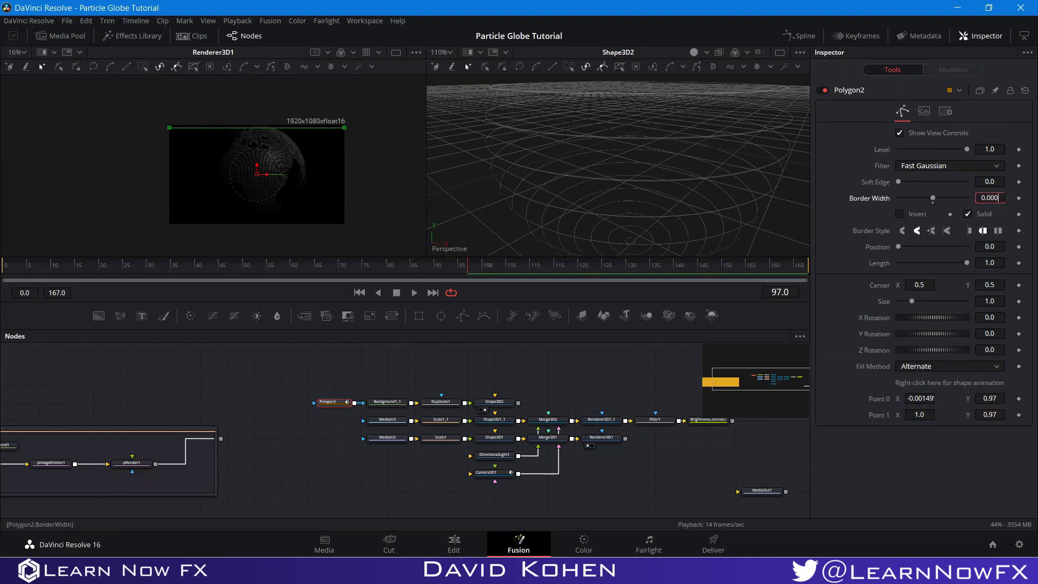
type("2")
key("Return")
scroll(592, 200, "down", 3)
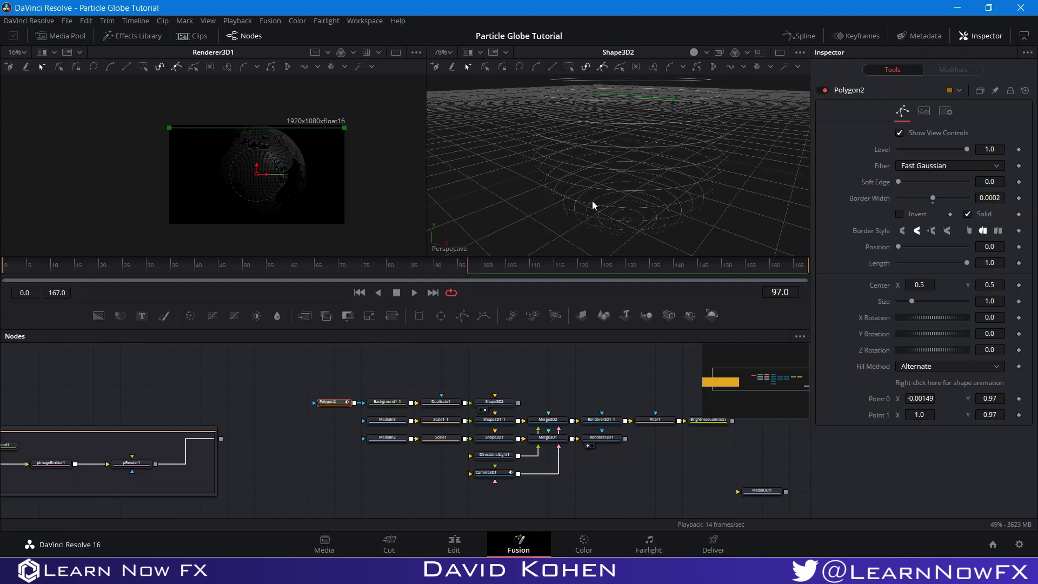
- Add a Merge3D node after Shape3D2 and connect DirectionalLight1 and Camera3D1 to it
left_click_drag(549, 388, 352, 382)
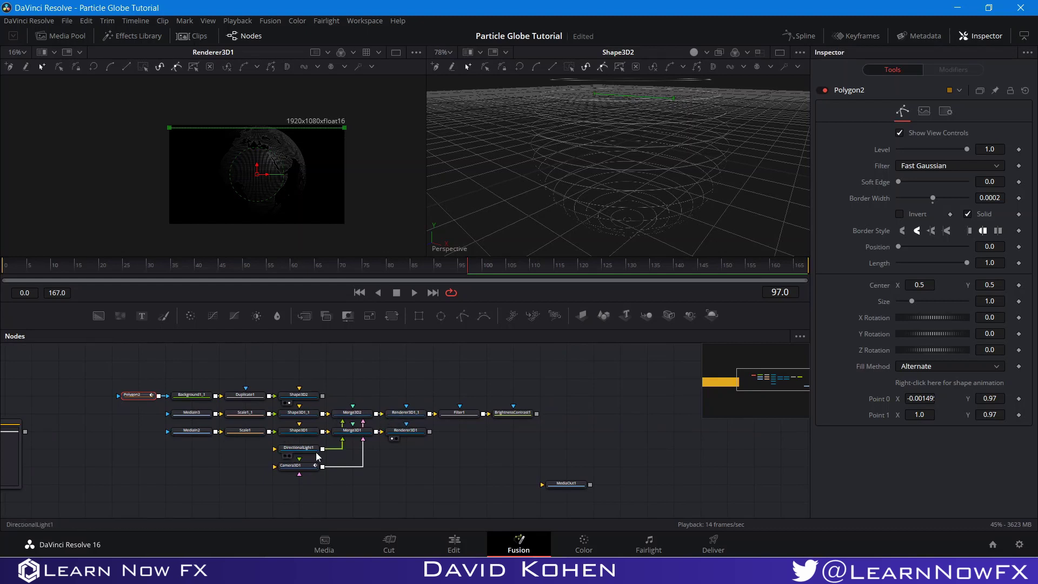
left_click_drag(322, 448, 324, 400)
left_click_drag(362, 456, 364, 403)
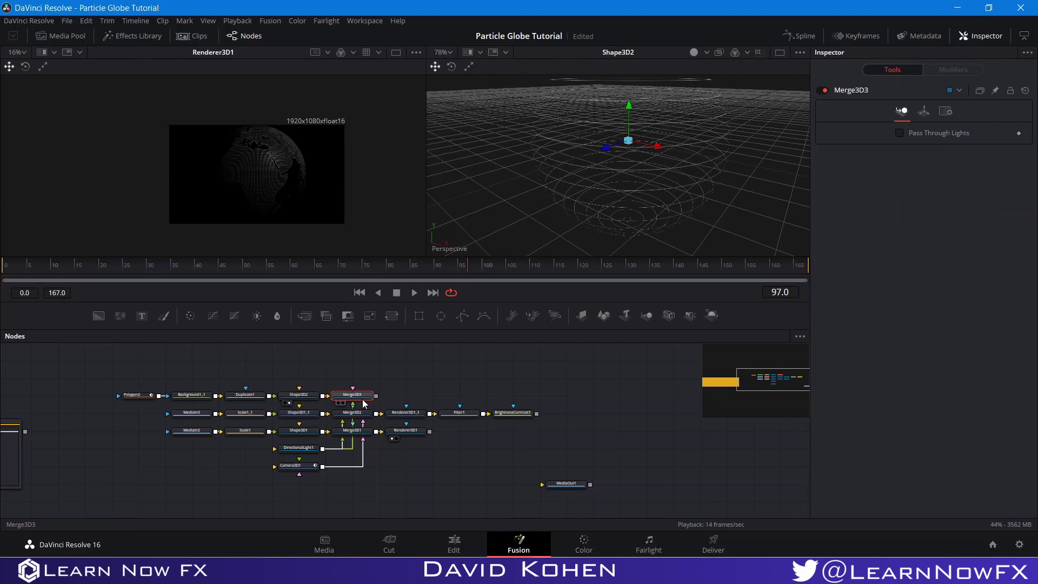
left_click_drag(323, 465, 355, 402)
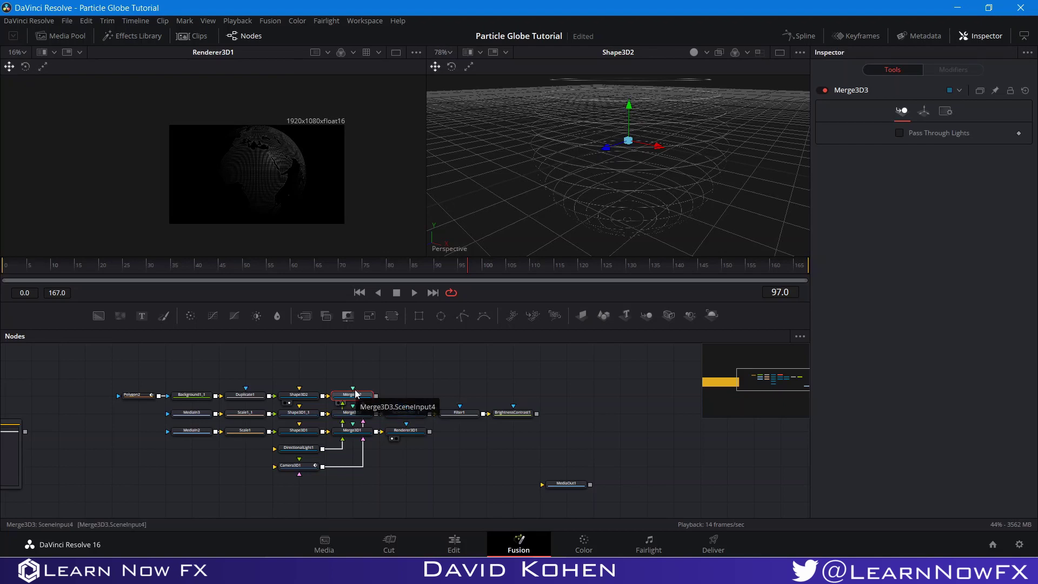
- Add a Filter node to the latitude-line branch after Merge3D3
key("shift+space")
type("fil")
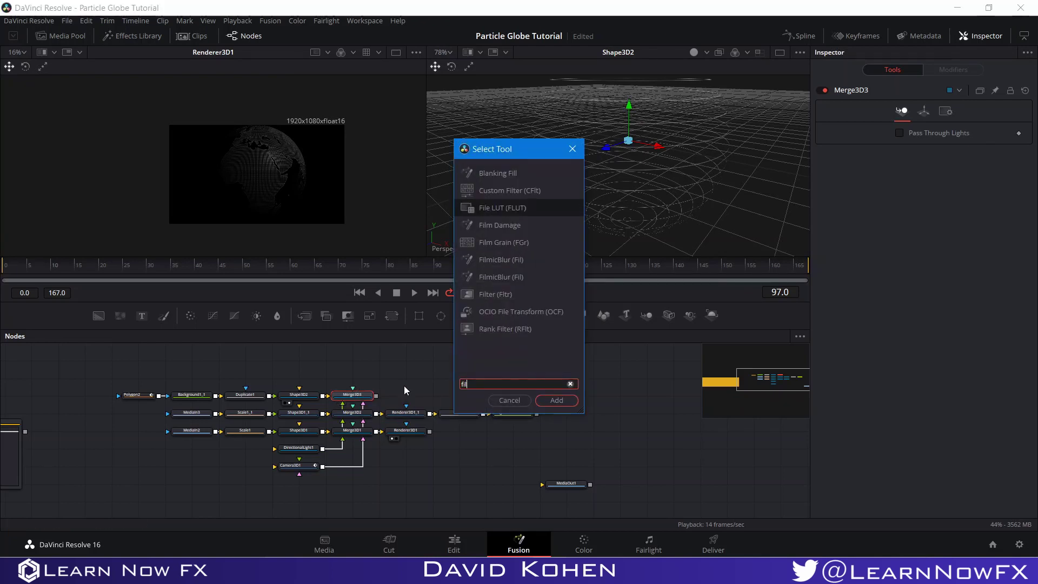
type("ter")
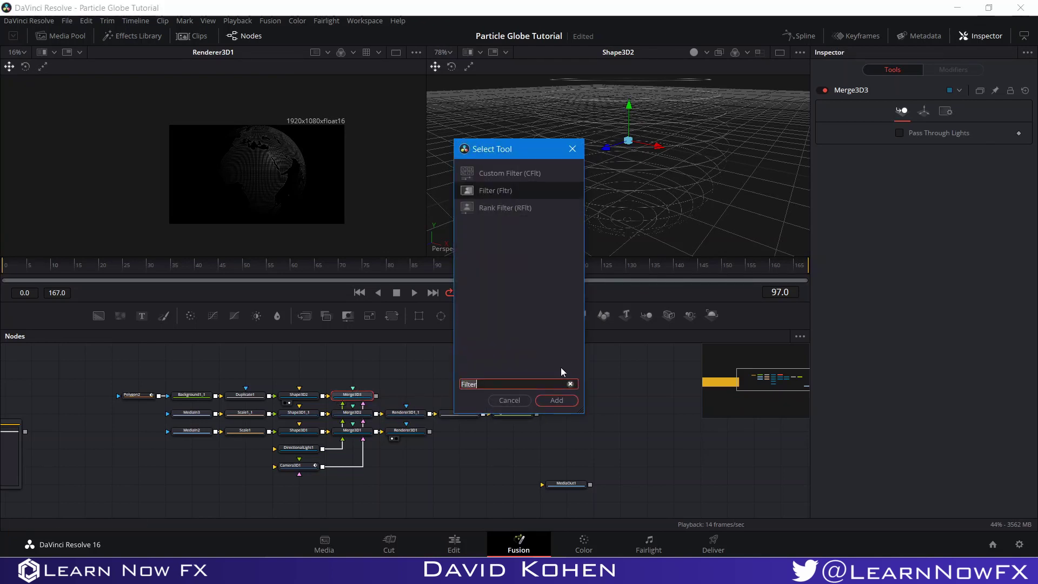
left_click(557, 400)
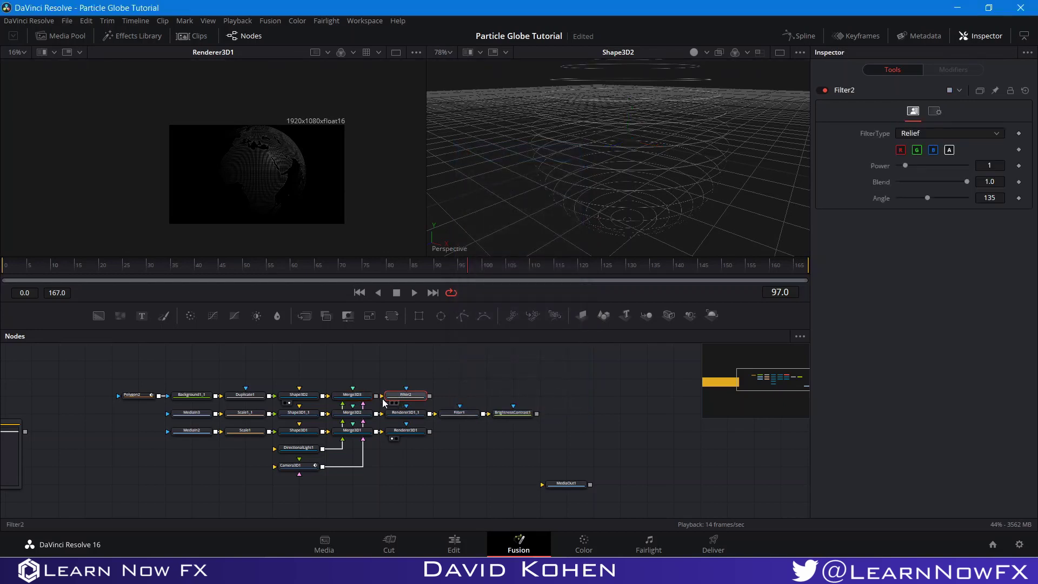
- Copy Renderer3D1_1, paste it after Merge3D3 and connect its output to Filter2
left_click(409, 413)
right_click(410, 414)
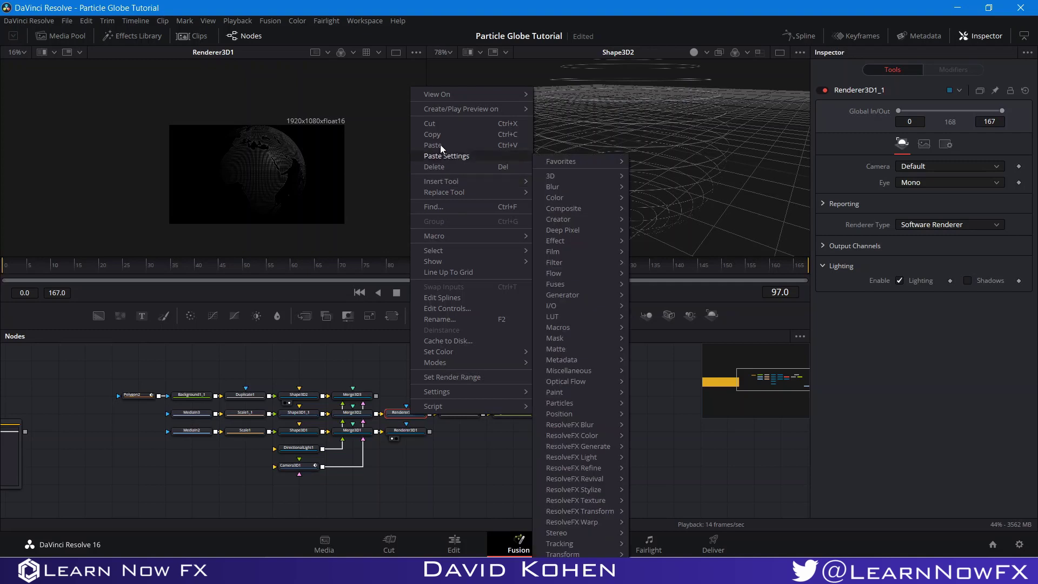
key("Escape")
right_click(404, 399)
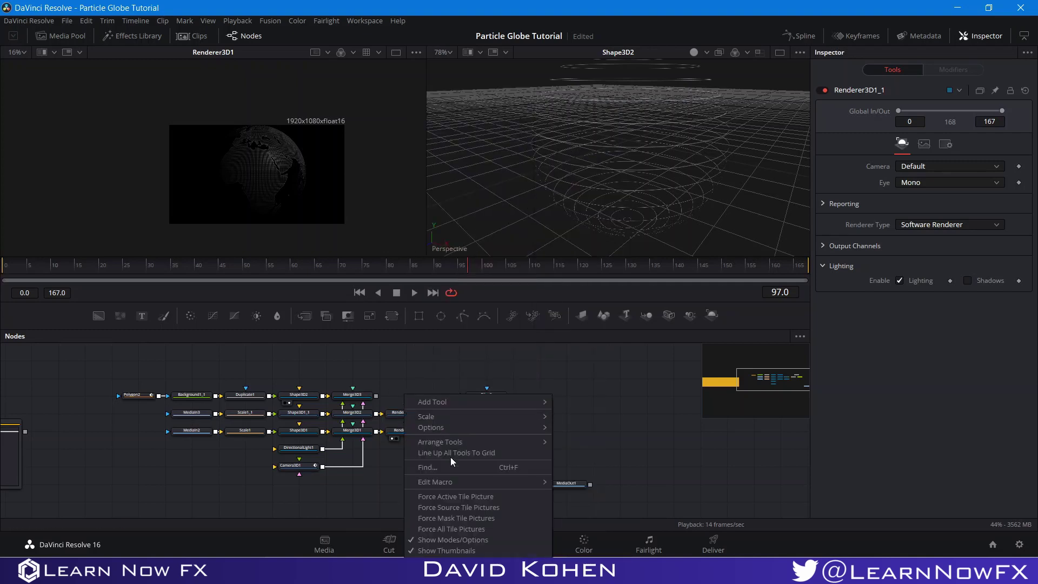
left_click(440, 548)
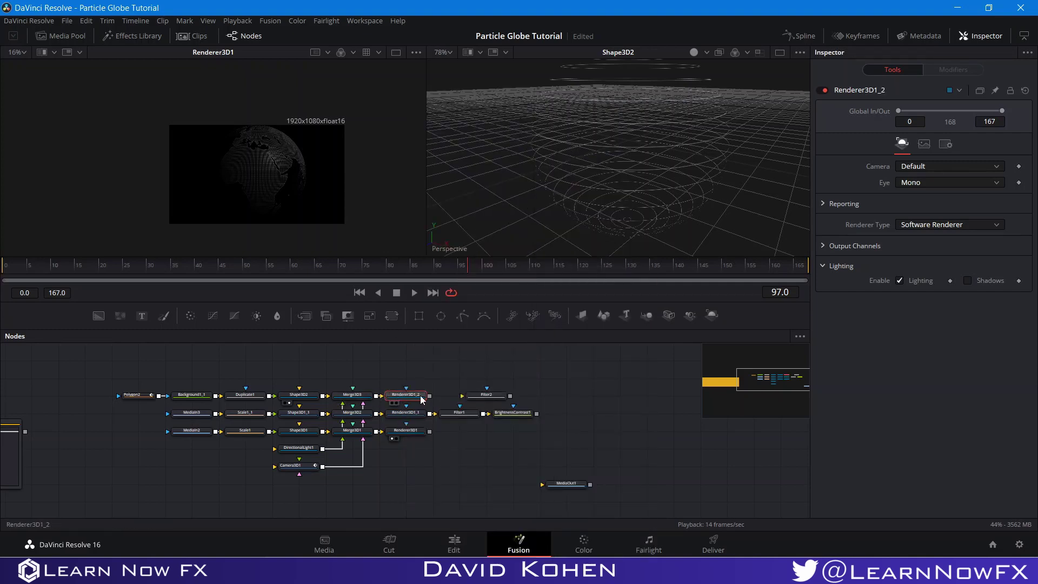
left_click_drag(430, 396, 473, 396)
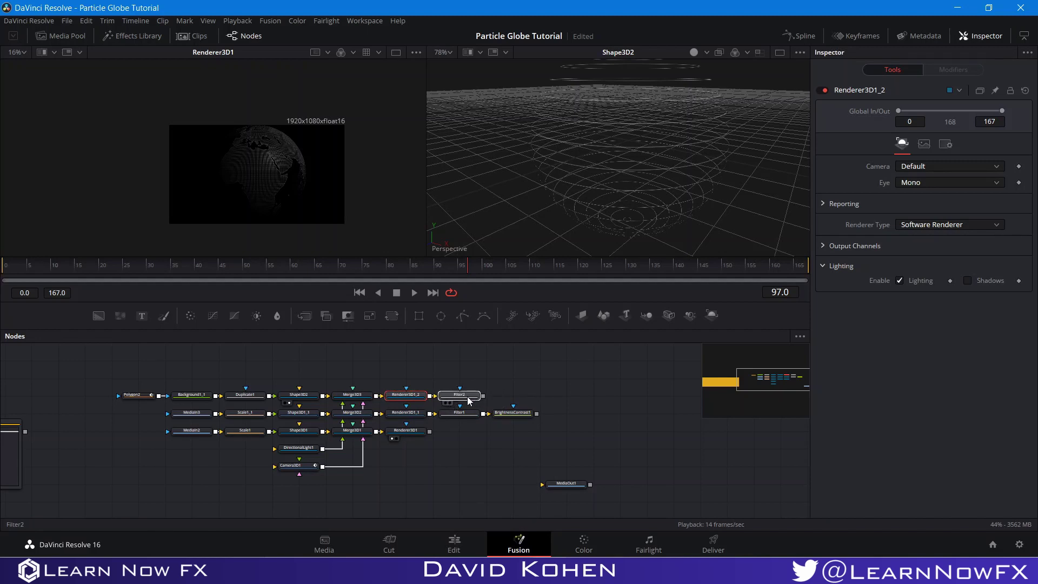
- Set Filter2 to Defocus with a Power of 5 and display it in the second viewer
left_click(928, 133)
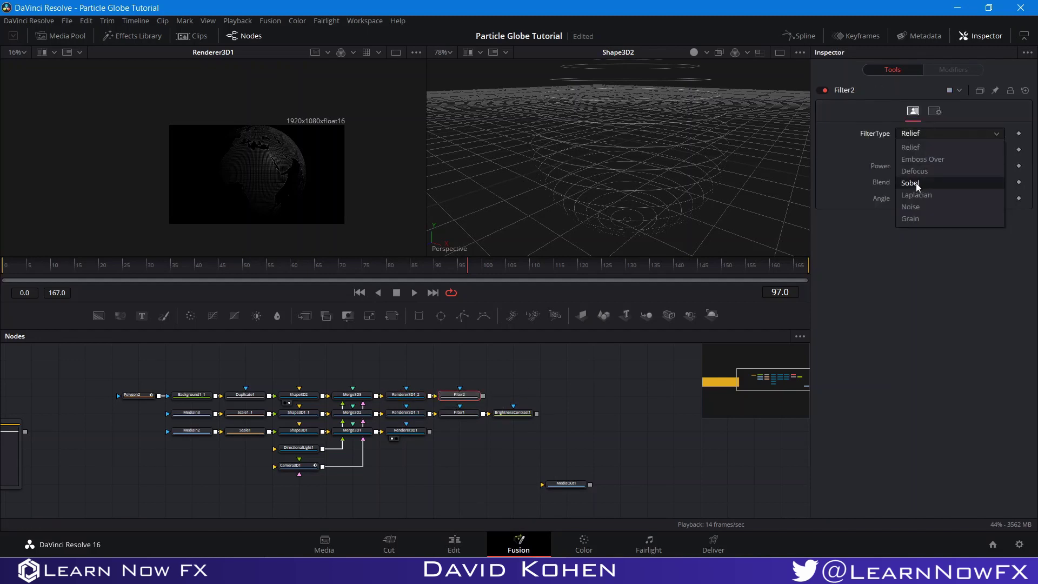
left_click(916, 171)
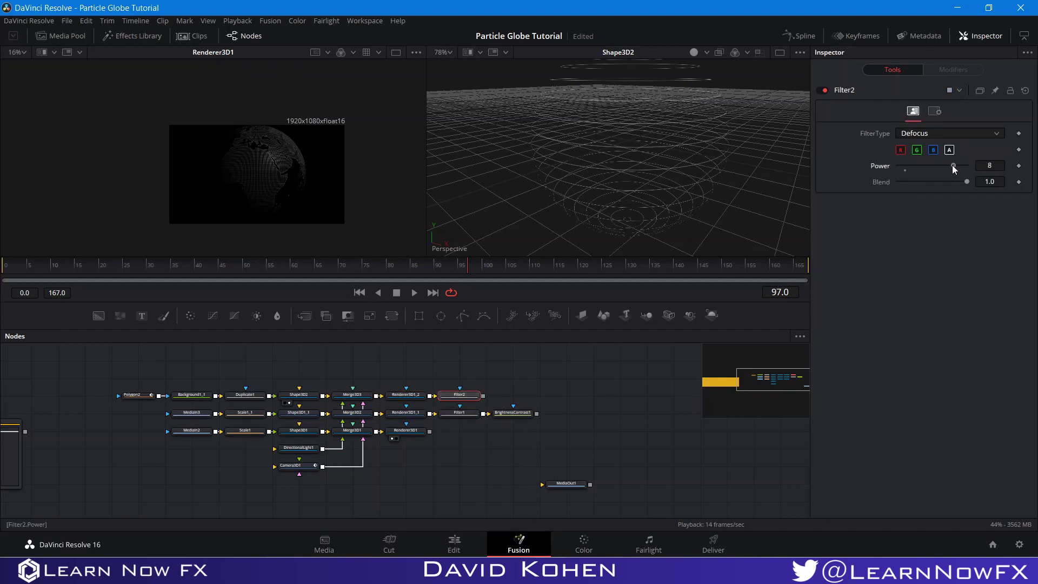
left_click(448, 403)
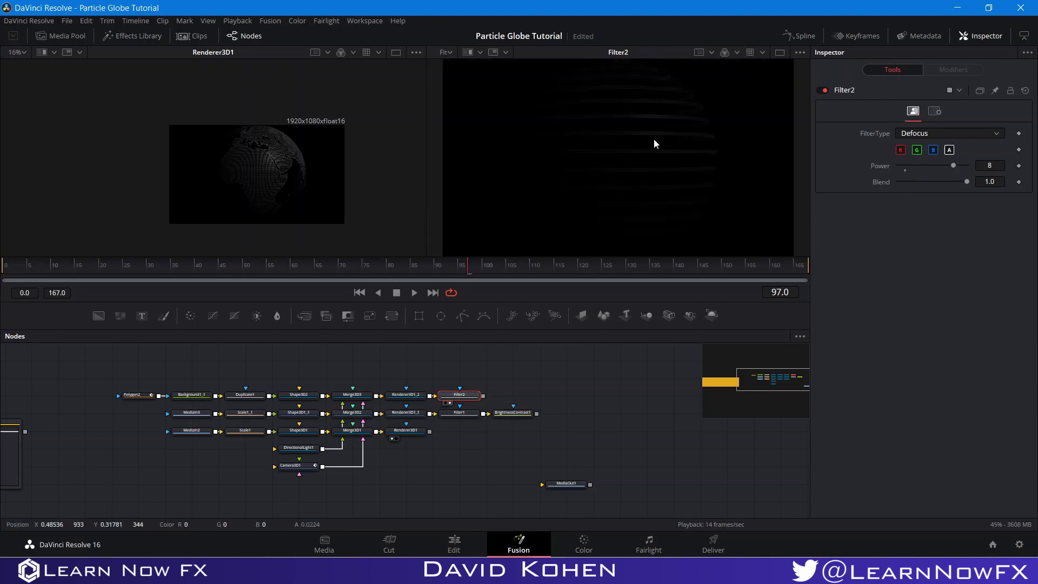
scroll(652, 135, "up", 5)
scroll(652, 135, "down", 2)
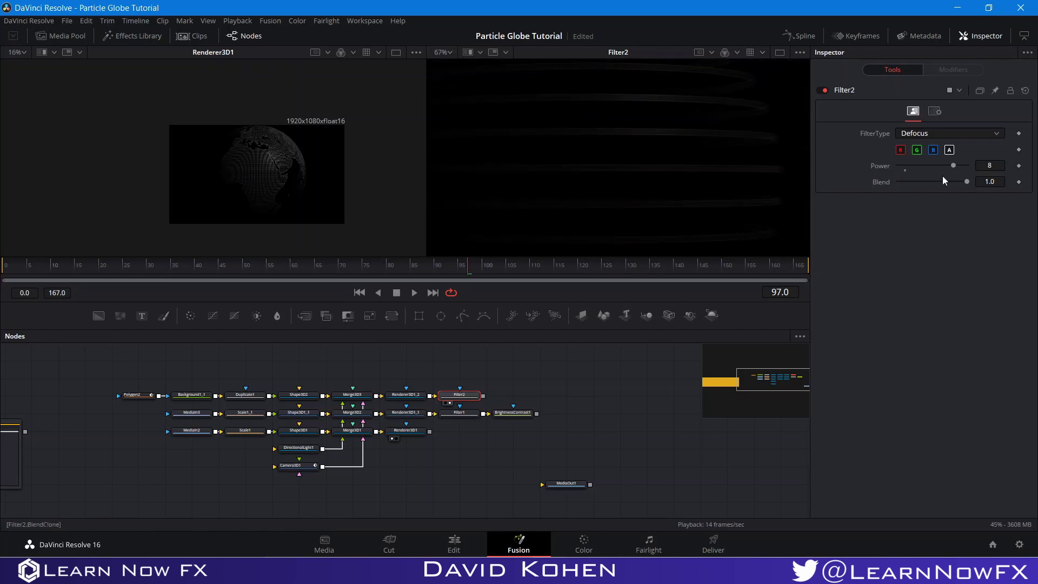
left_click_drag(931, 168, 928, 170)
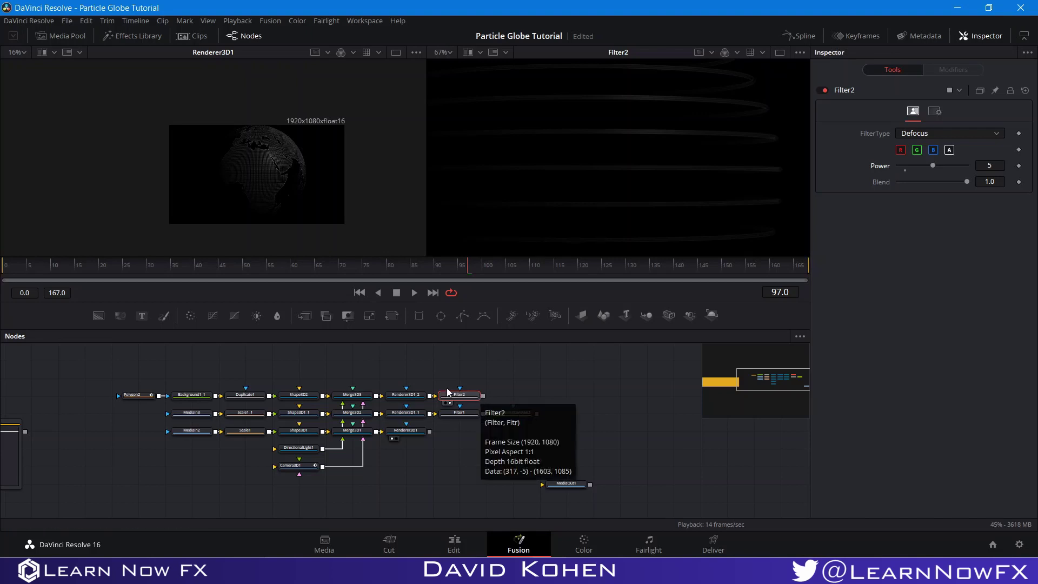
- Display Renderer3D1 in the second viewer and add a Tintensity node after it
left_click_drag(392, 374, 338, 355)
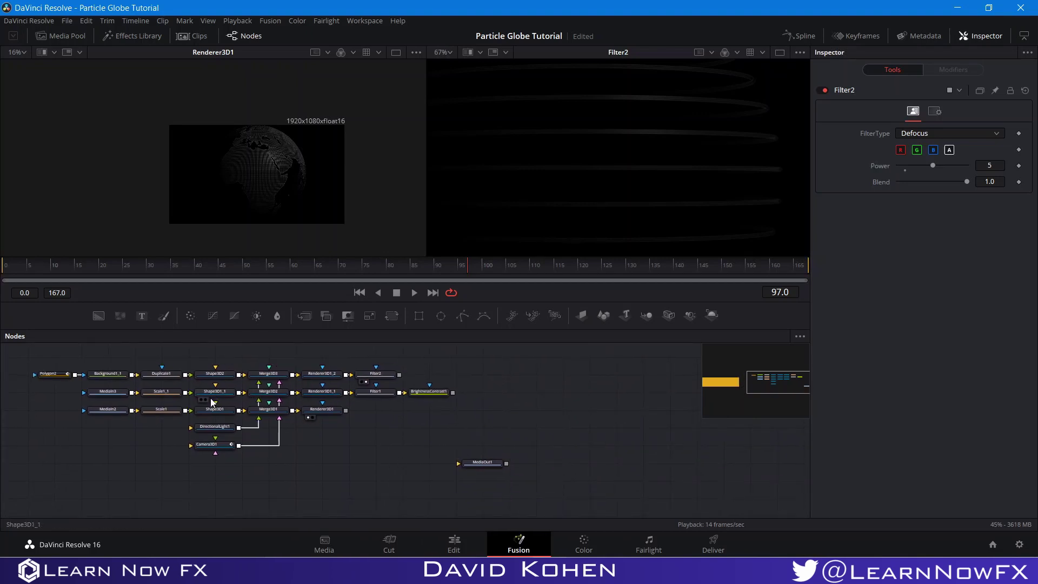
left_click(312, 415)
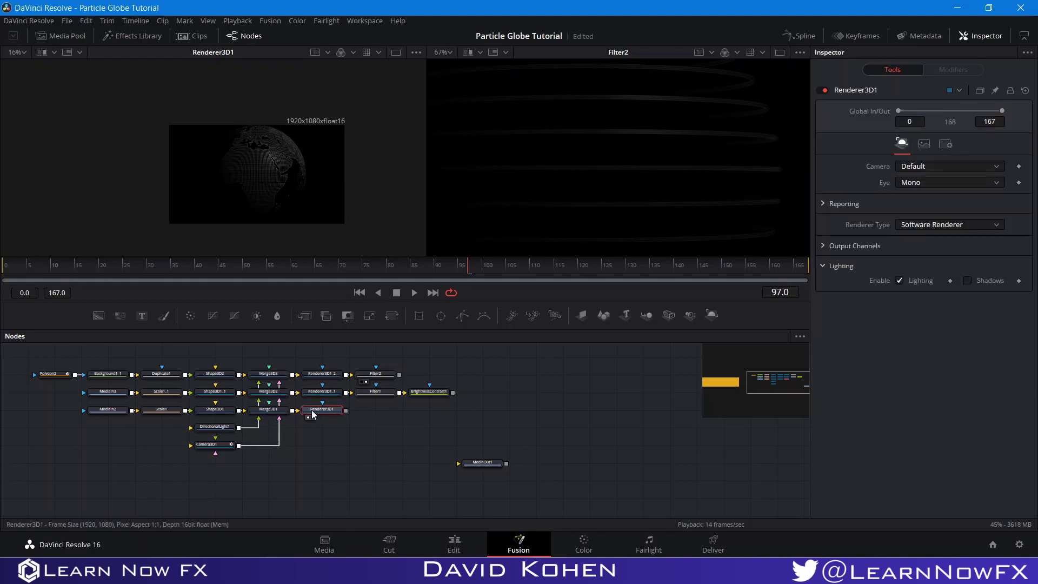
left_click(312, 417)
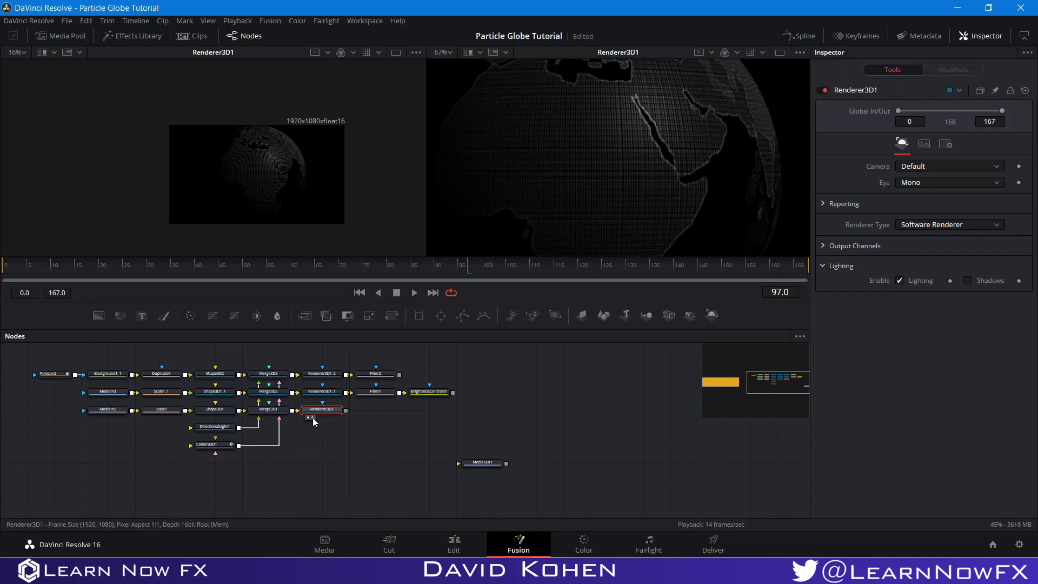
key("shift+space")
type("tint")
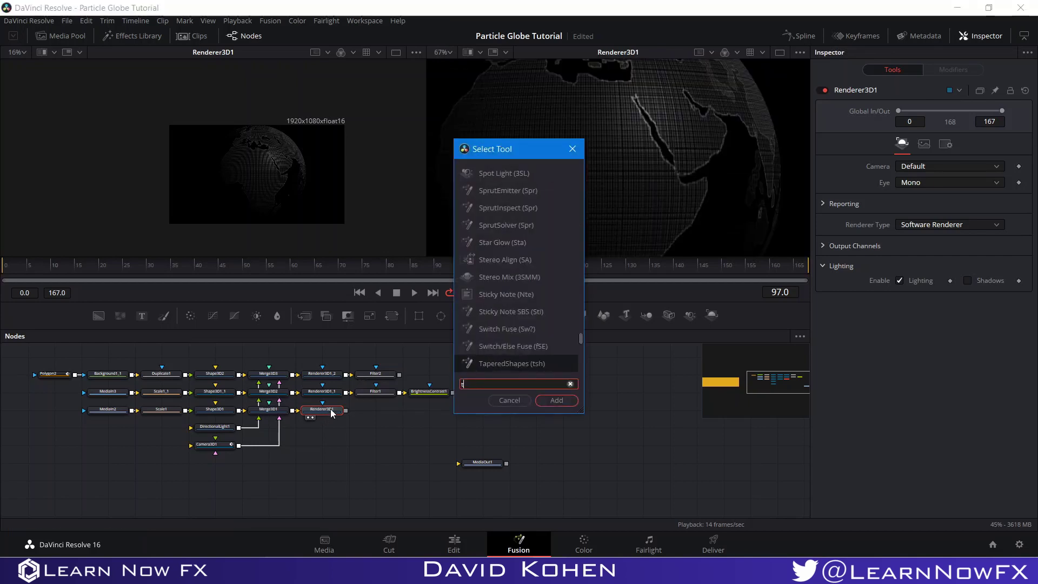
left_click(550, 399)
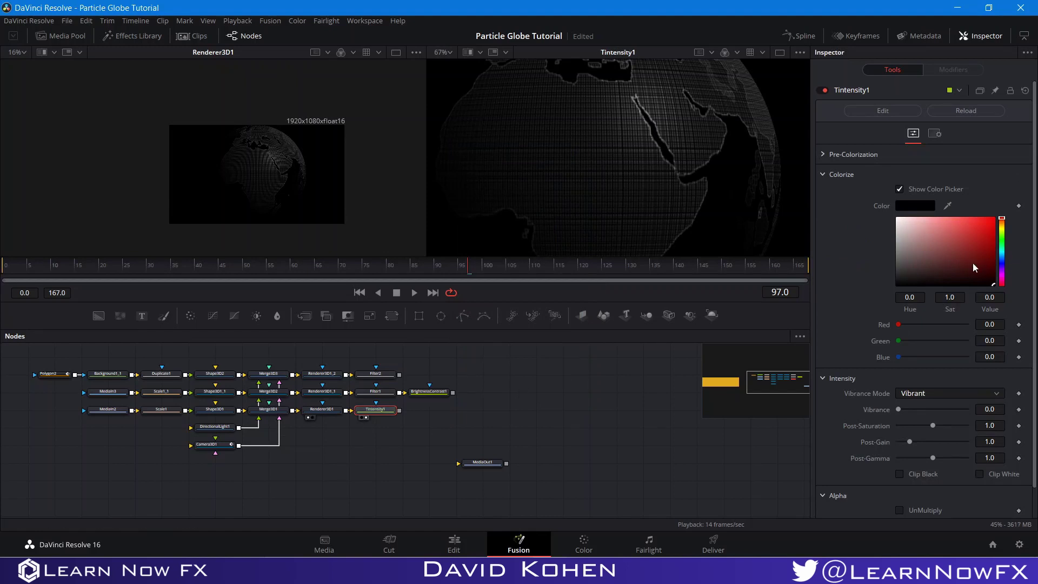
- Set Tintensity1's color to blue with Hue 0.68 and its Vibrance Mode to Power
left_click(1001, 264)
left_click_drag(1027, 200, 1035, 179)
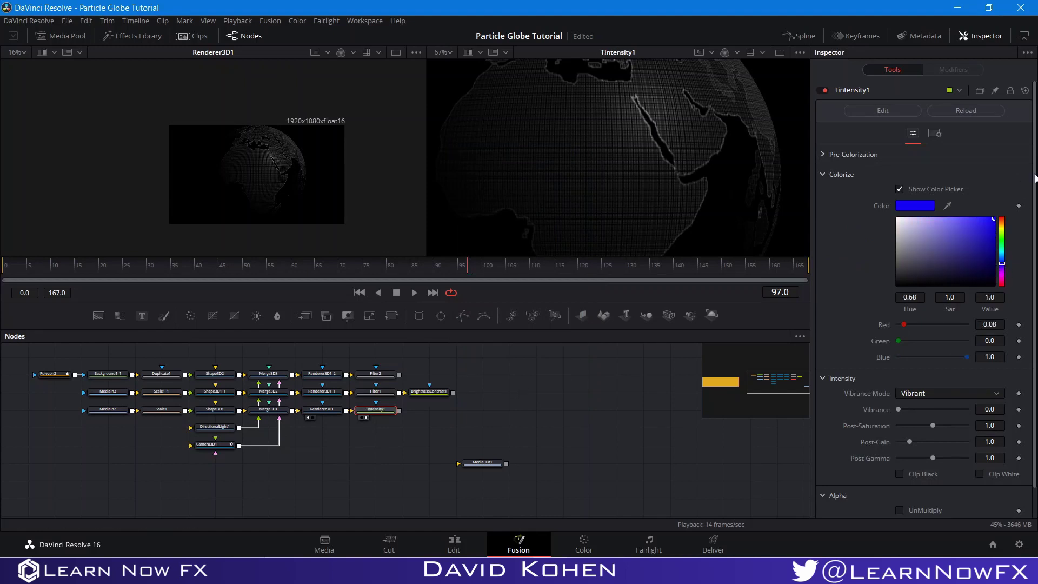
left_click(916, 394)
left_click(913, 444)
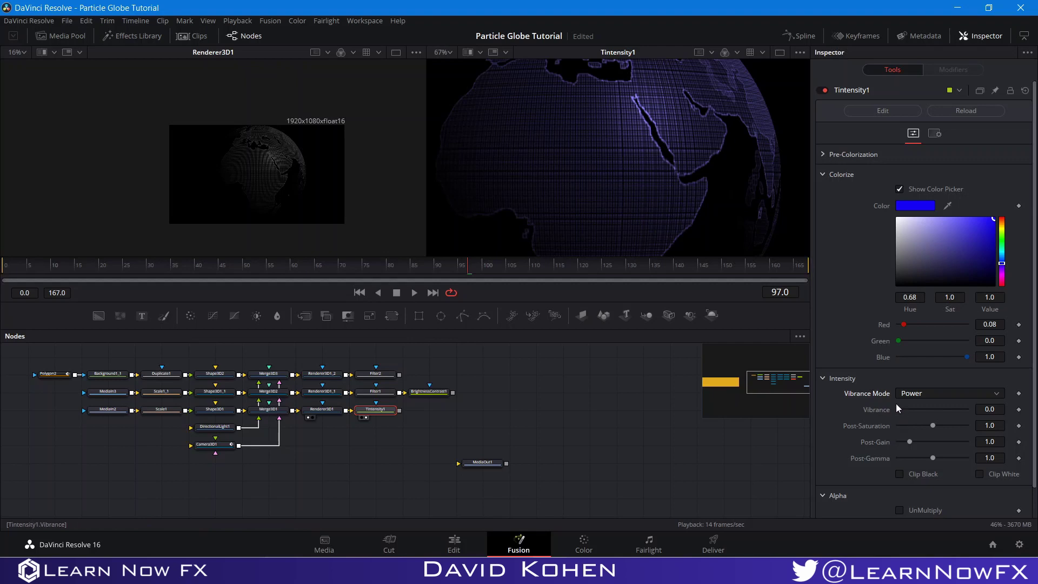
- Raise Tintensity1's Vibrance to 5.0 and its Post-Gain to 1.27
left_click_drag(898, 409, 1029, 413)
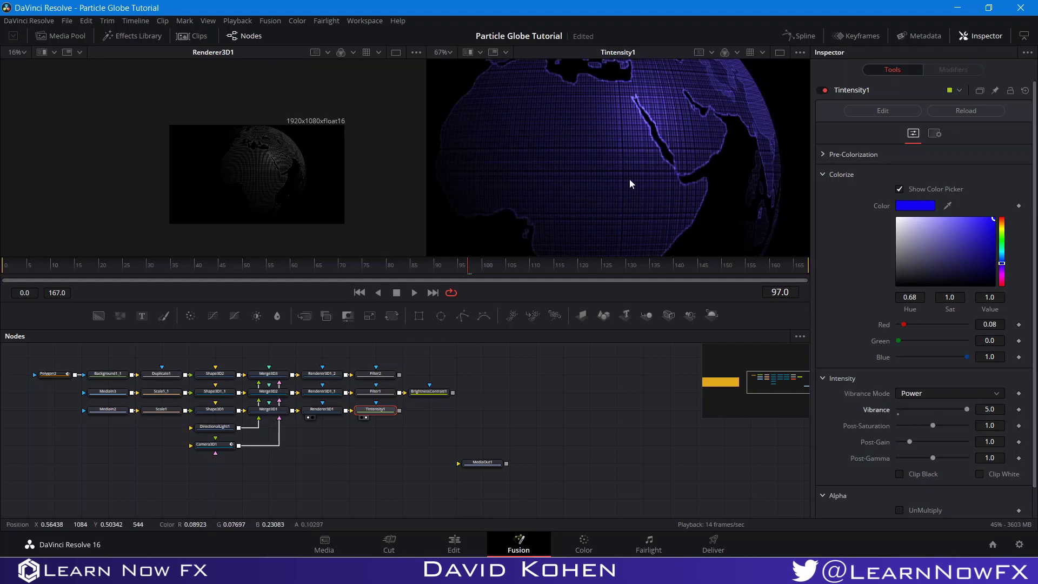
scroll(629, 180, "down", 3)
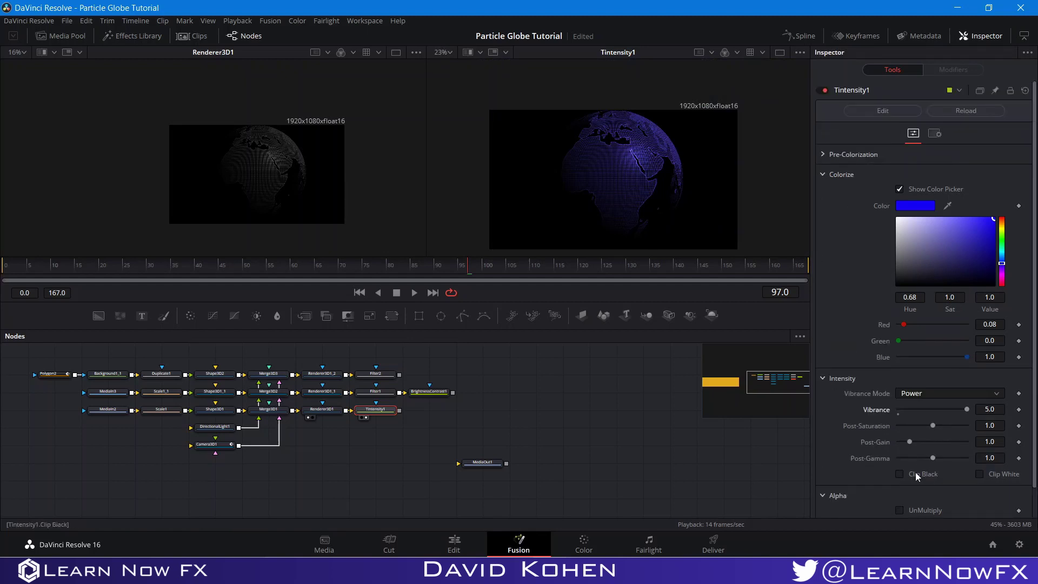
left_click_drag(912, 442, 913, 444)
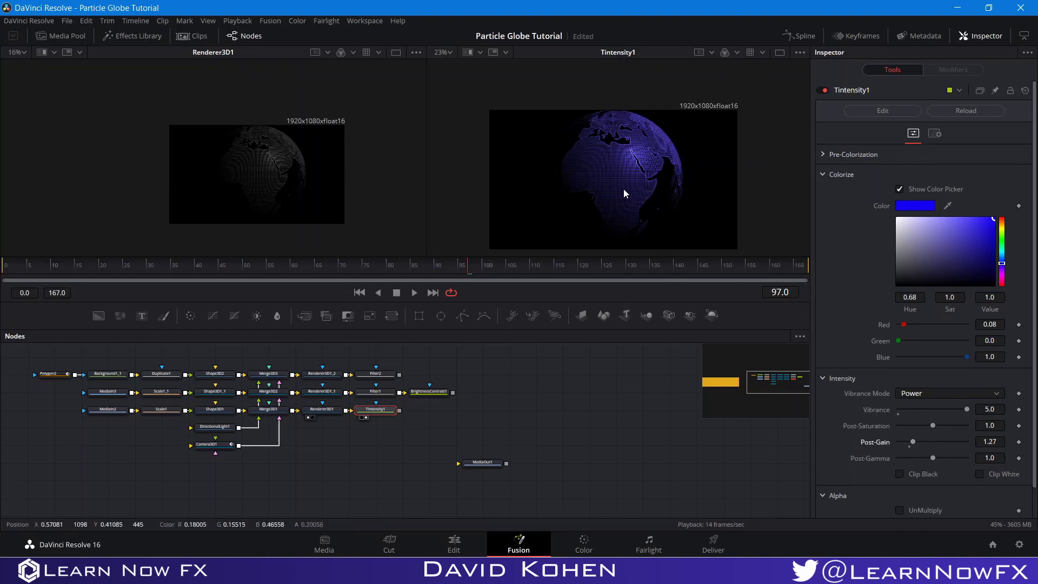
scroll(615, 183, "up", 3)
scroll(615, 194, "down", 2)
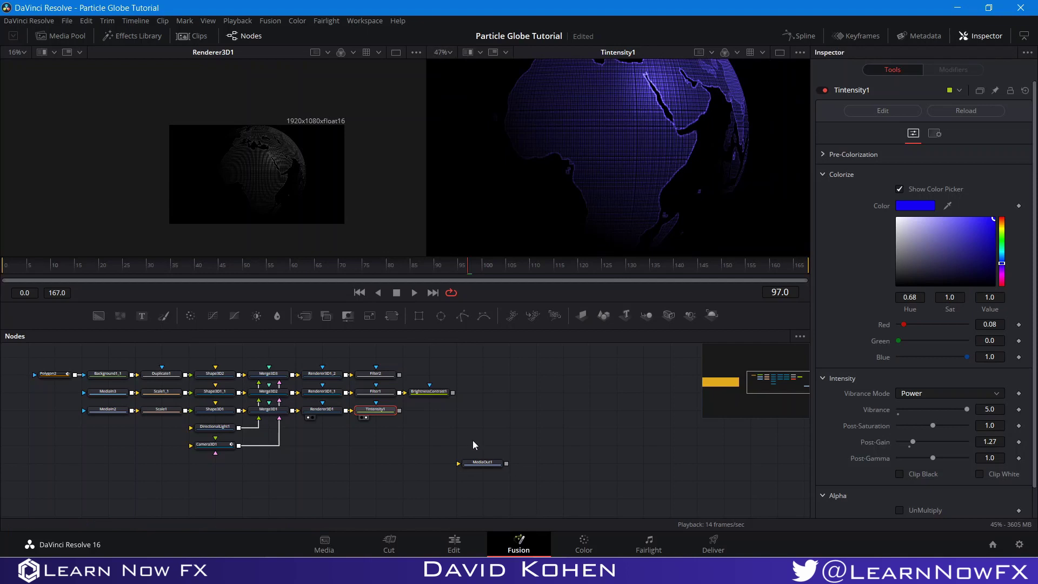
- Merge the BrightnessContrast1 output over Tintensity1, display Merge1 in the second viewer and set its Size to 1.57
mouse_move(383, 415)
left_mouse_down()
mouse_move(456, 401)
mouse_move(455, 413)
mouse_move(382, 415)
left_mouse_up()
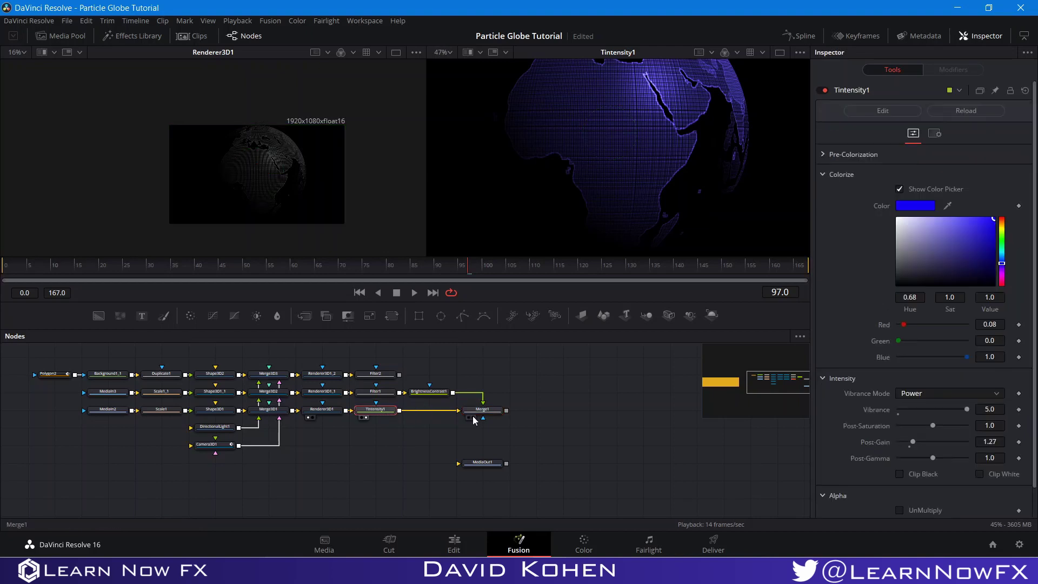
left_click(473, 417)
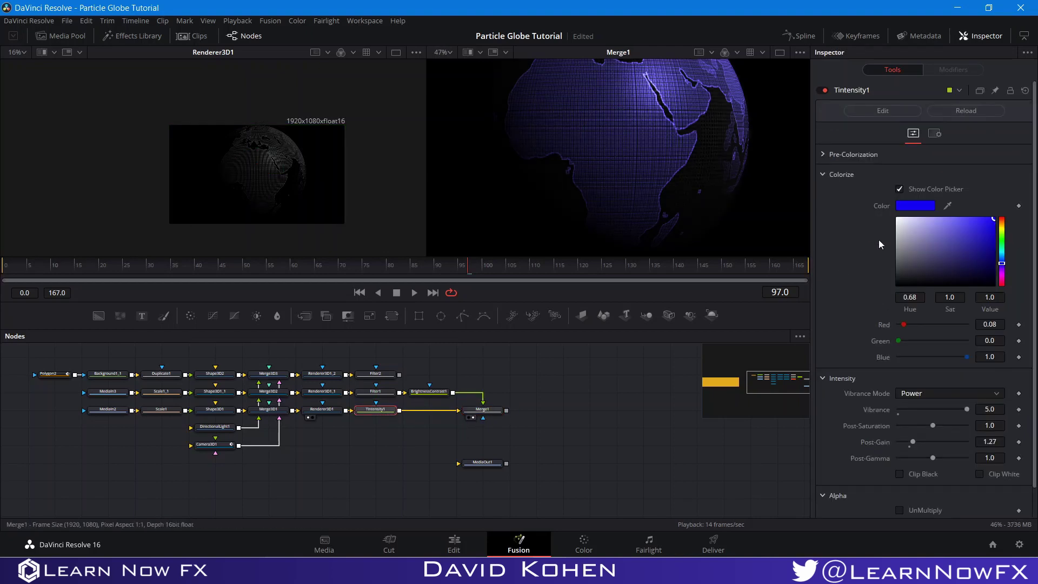
left_click_drag(933, 164, 939, 163)
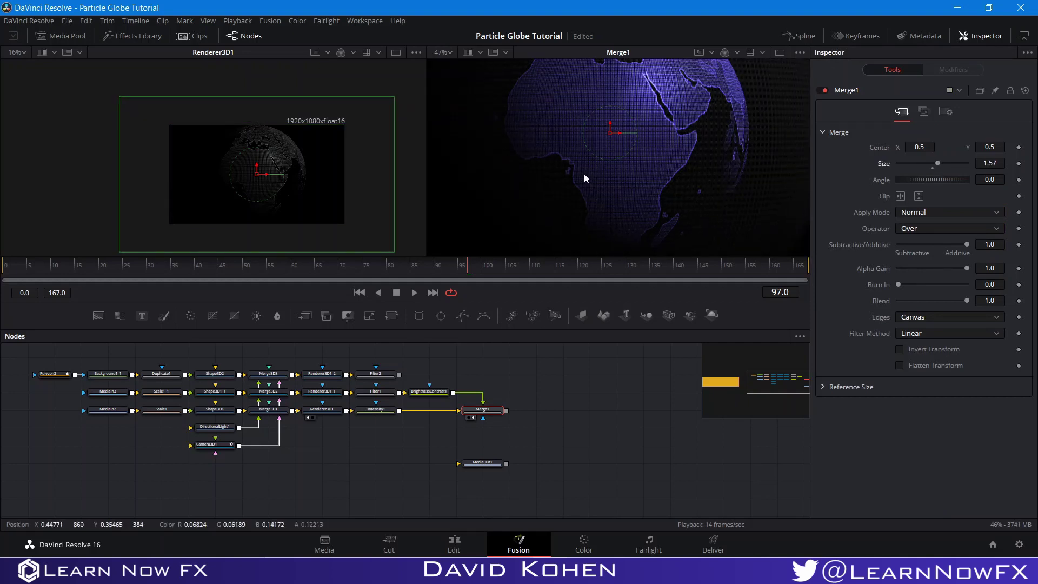
scroll(584, 173, "down", 5)
left_click(600, 361)
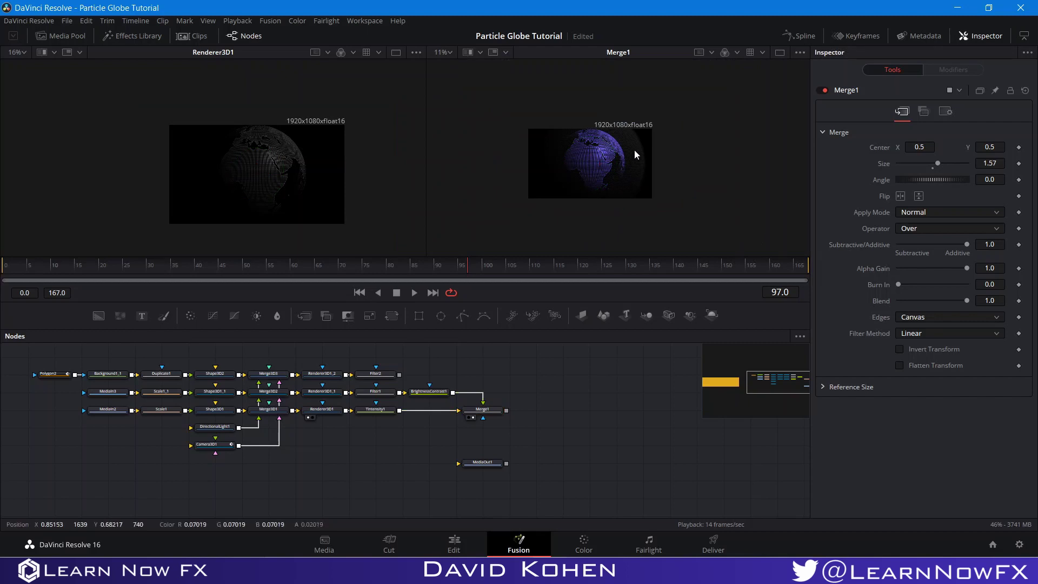
scroll(633, 151, "up", 3)
left_click_drag(560, 176, 686, 174)
scroll(602, 183, "up", 2)
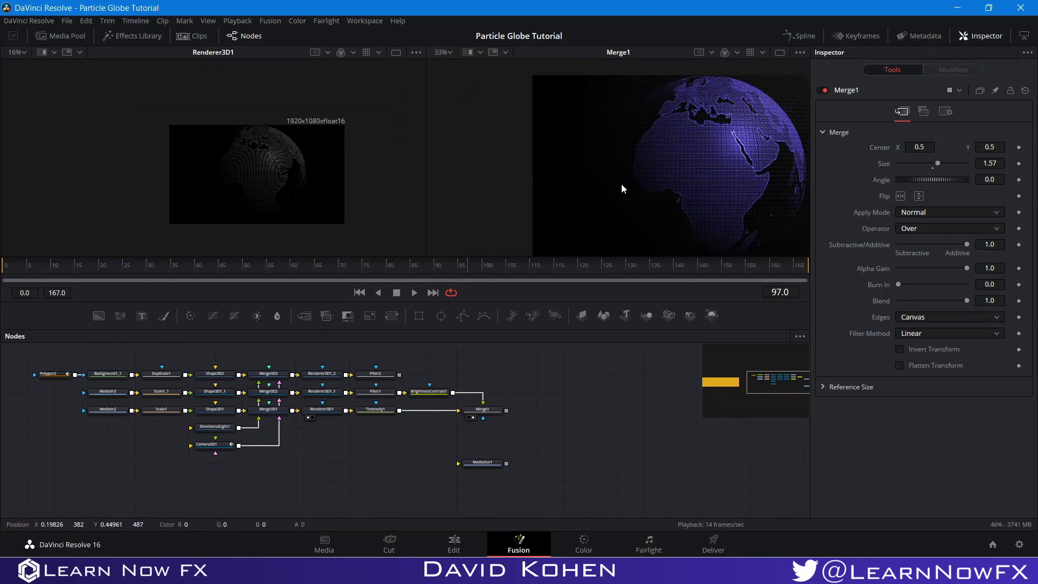
scroll(642, 180, "down", 2)
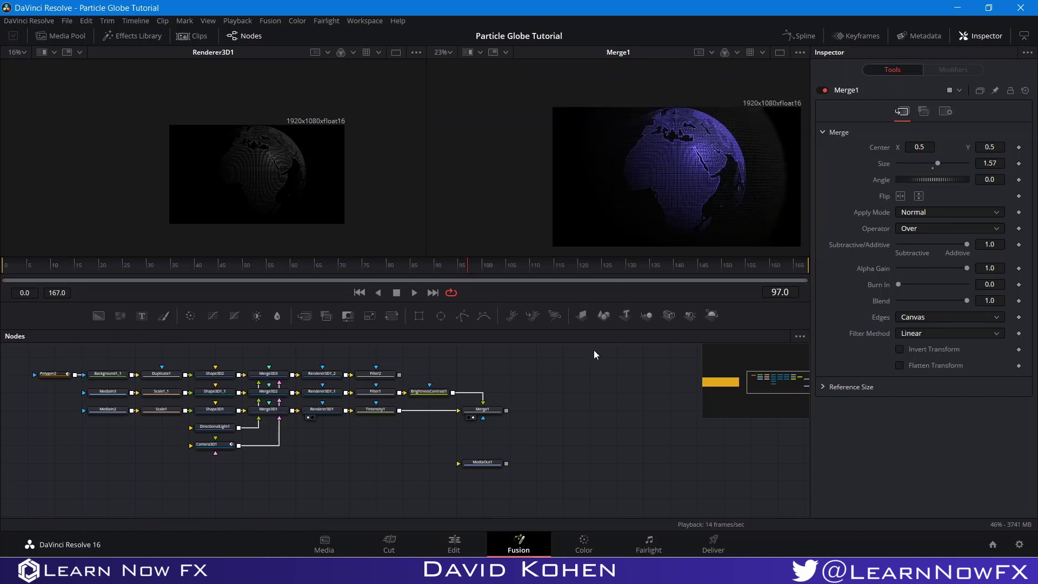
- Merge the Filter2 output over Merge1, display the new merge in the second viewer and set its Size to 1.149
left_click_drag(400, 374, 509, 410)
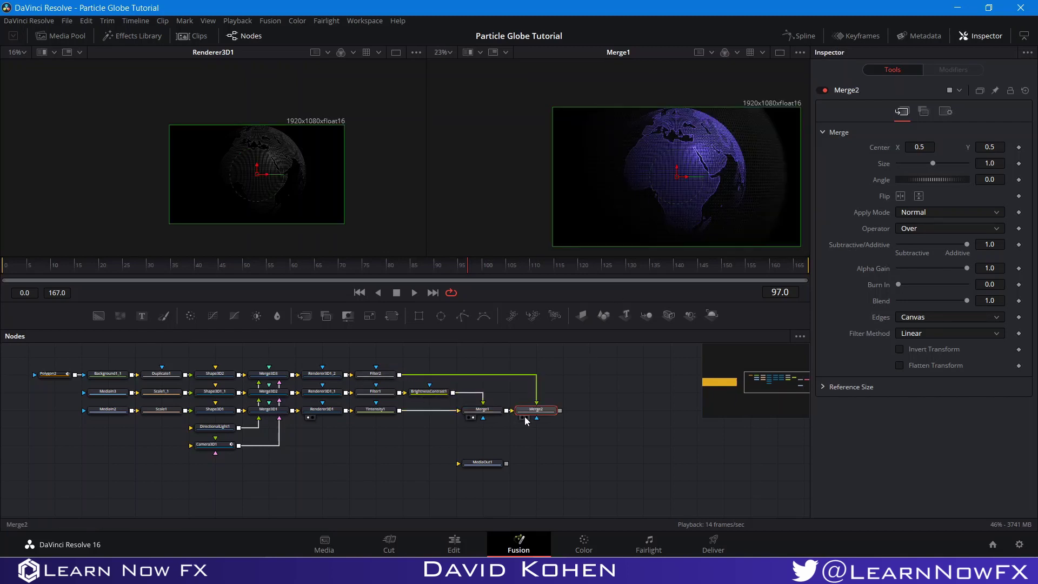
left_click(527, 417)
left_click_drag(935, 164, 943, 166)
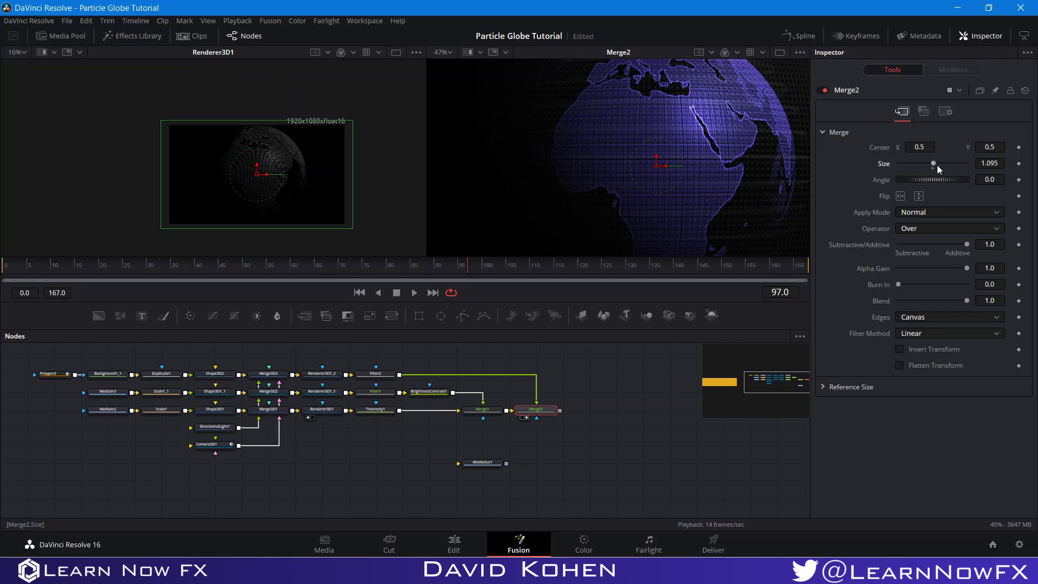
left_click_drag(935, 163, 936, 167)
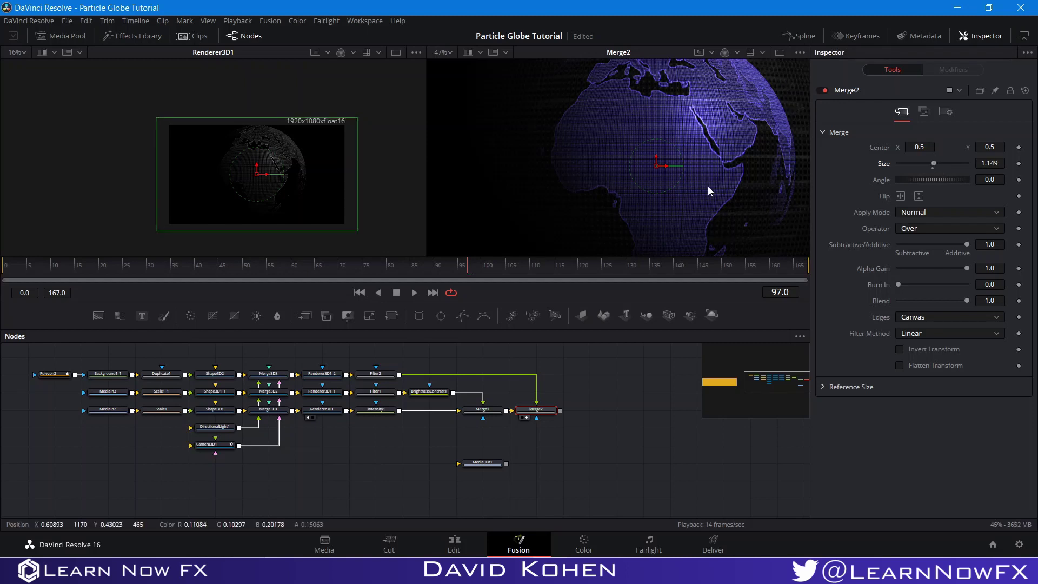
key("ctrl+f")
left_click(625, 419)
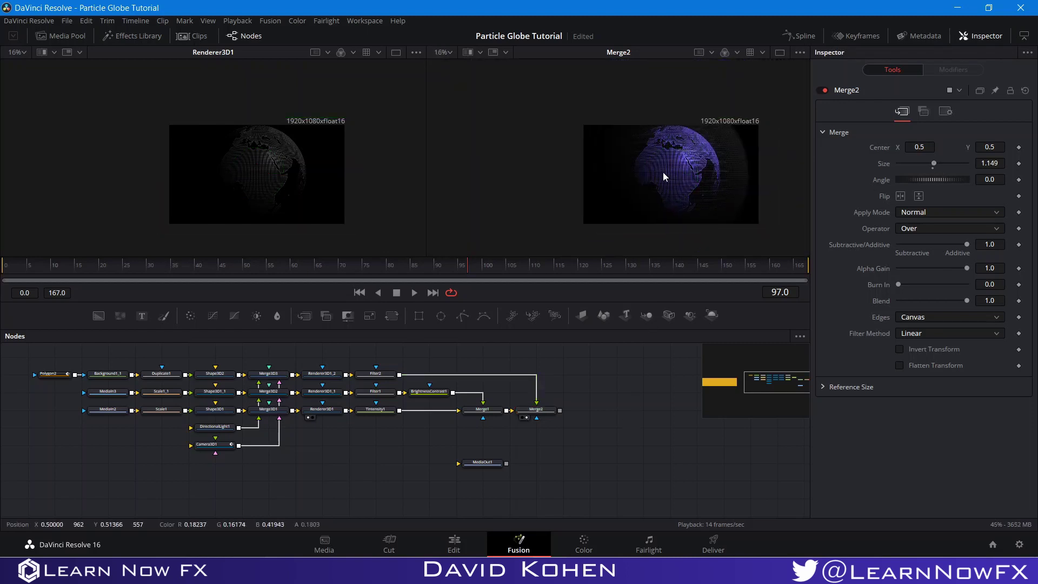
left_click_drag(667, 173, 614, 161)
- Duplicate the Shape3D2 node and place the copy directly above the original in the node graph
left_click_drag(588, 404, 629, 427)
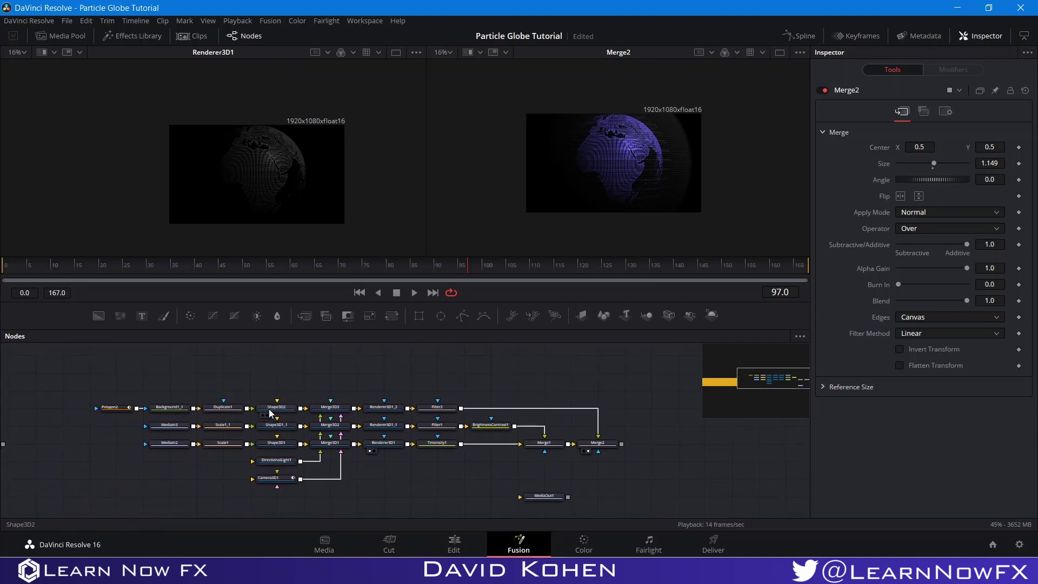
left_click(268, 409)
right_click(268, 408)
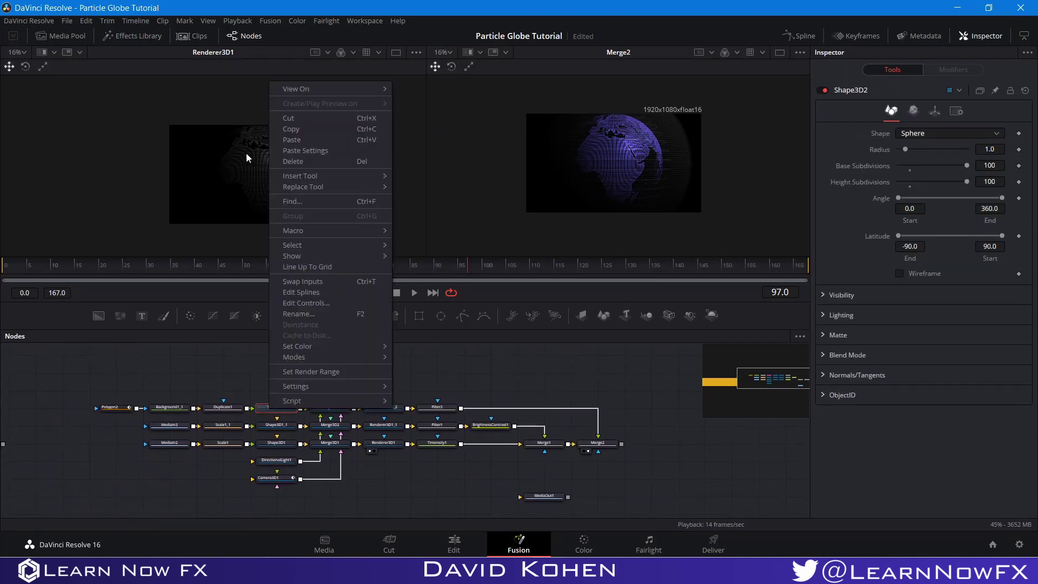
left_click(298, 129)
right_click(280, 377)
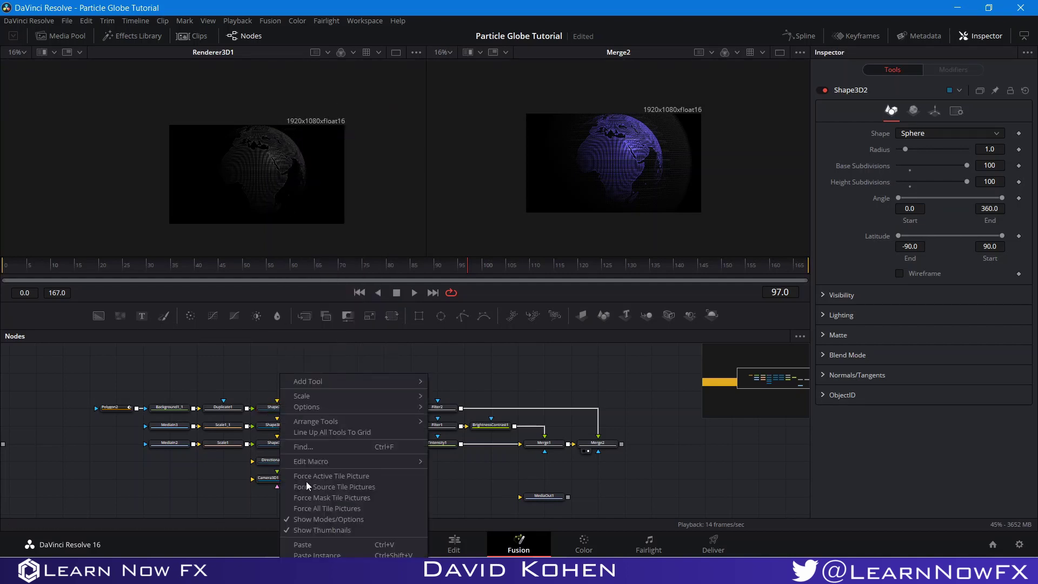
left_click(305, 548)
left_click_drag(275, 377, 275, 393)
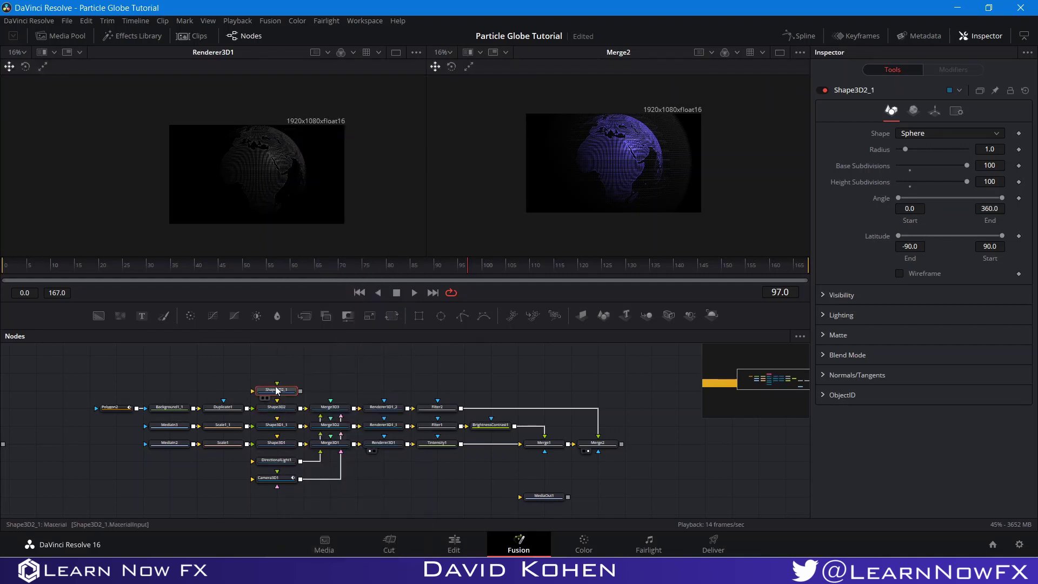
- Add connected pEmitter and pRender nodes beside Shape3D2_1 and set the emitter's Region to Mesh, fed by Shape3D2_1
left_click_drag(512, 317, 338, 394)
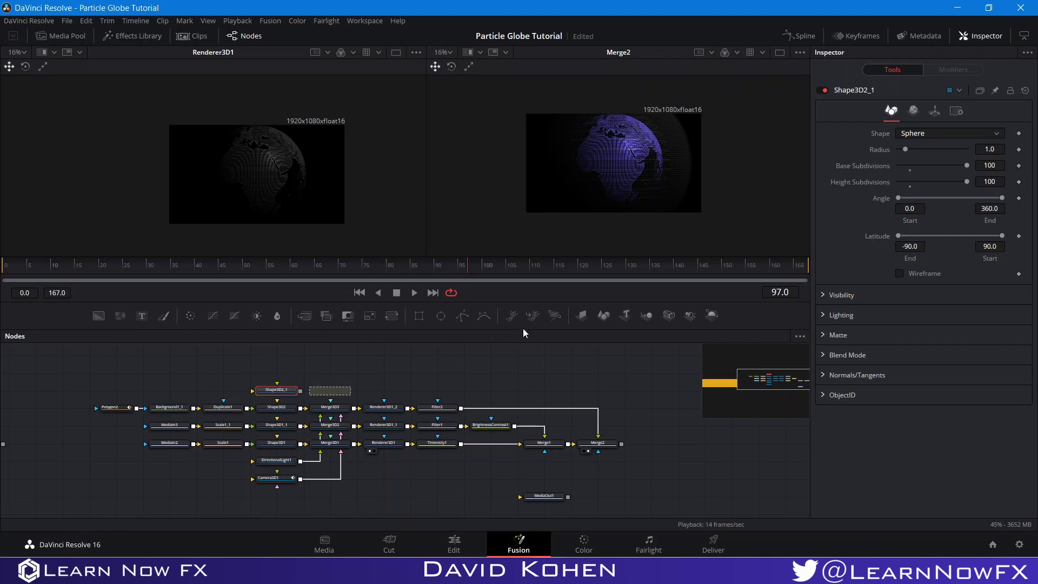
left_click_drag(552, 316, 309, 393)
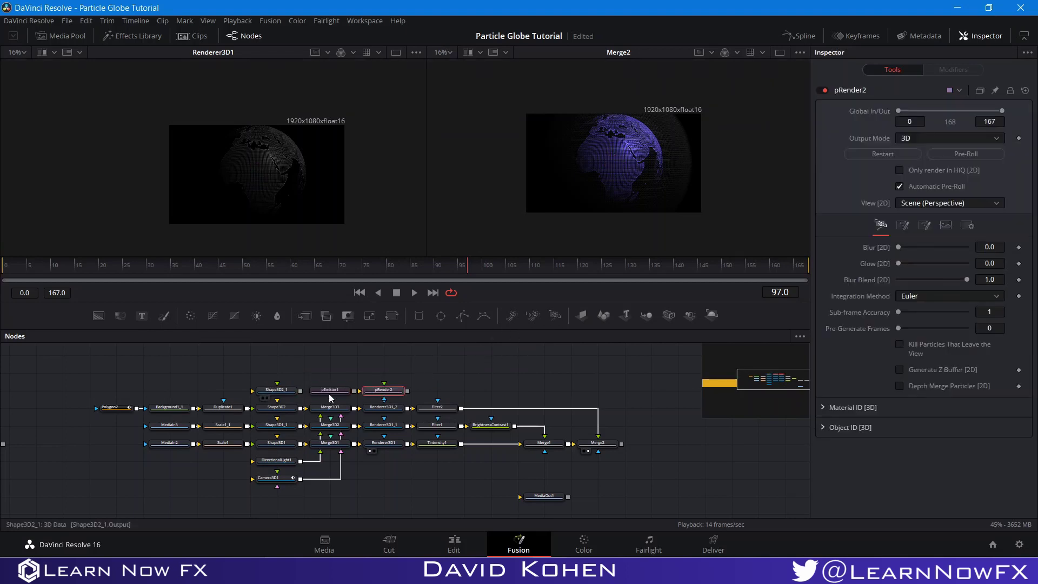
left_click(329, 388)
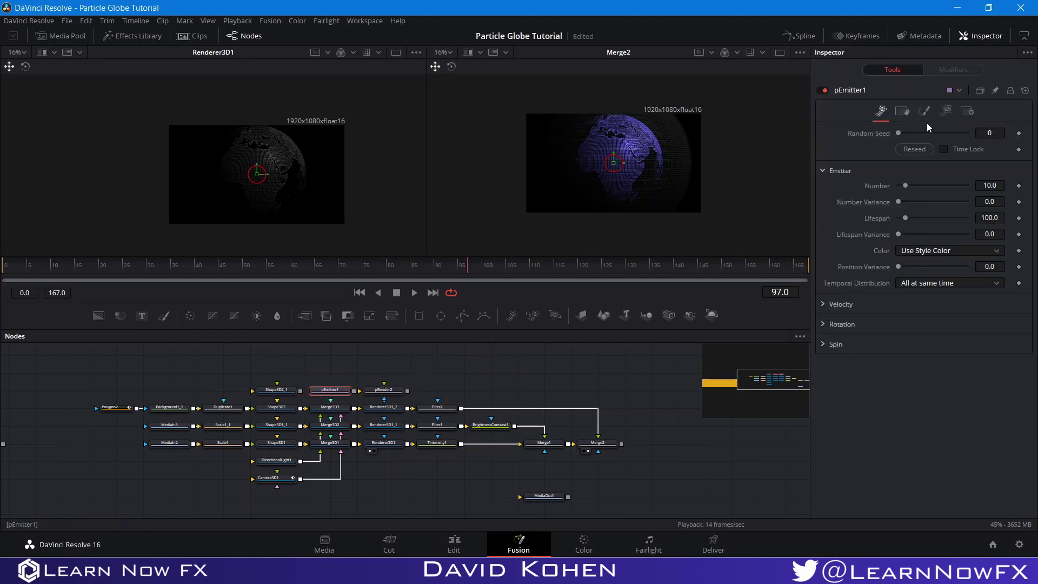
left_click(944, 110)
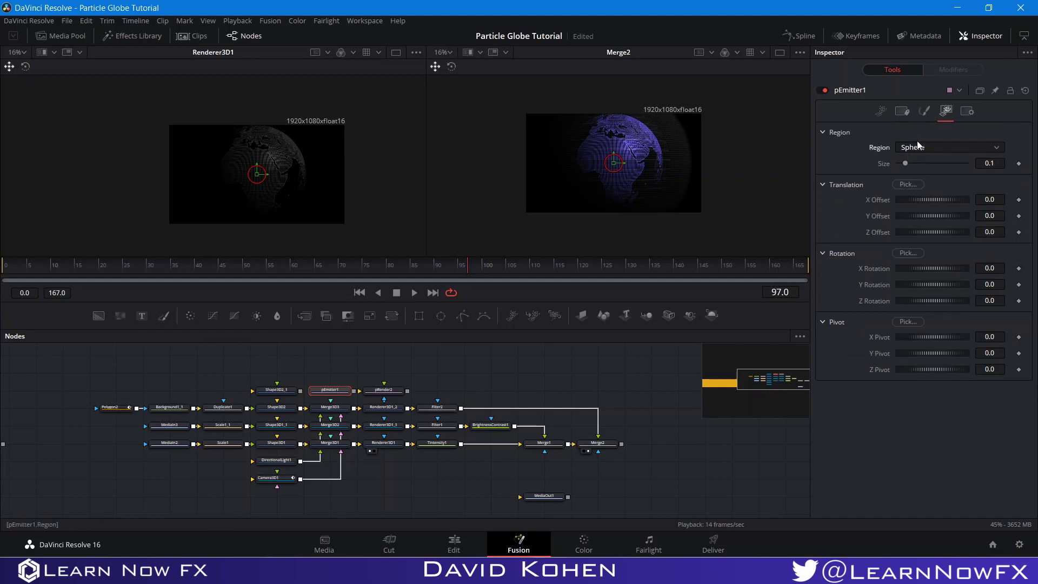
left_click(914, 145)
left_click(913, 213)
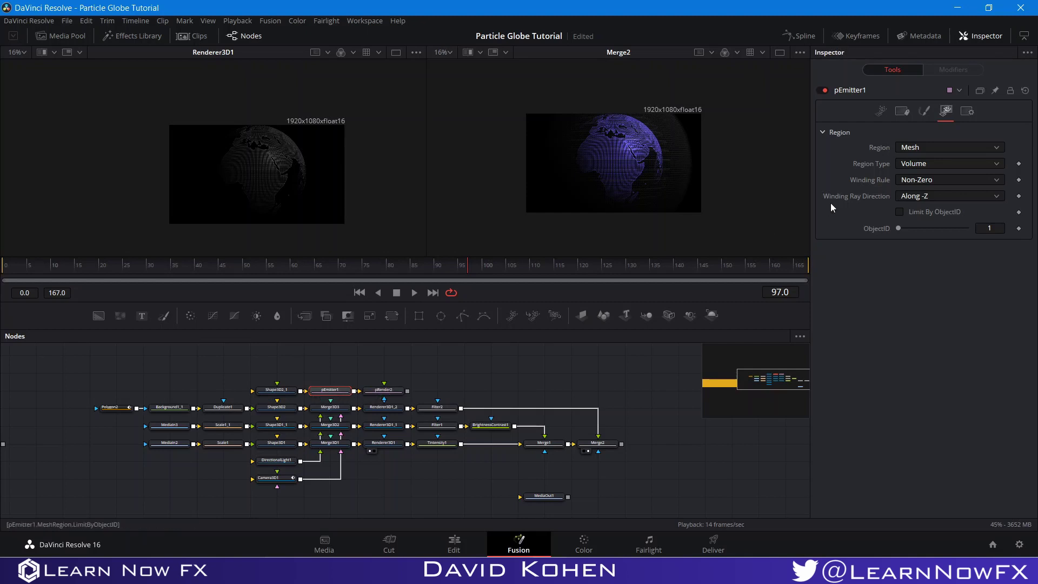
- Set pEmitter1's particle Style to Blob with Size 0.0079 and Size Variance 0.0039, and adjust its Size Over Life curve
left_click(876, 107)
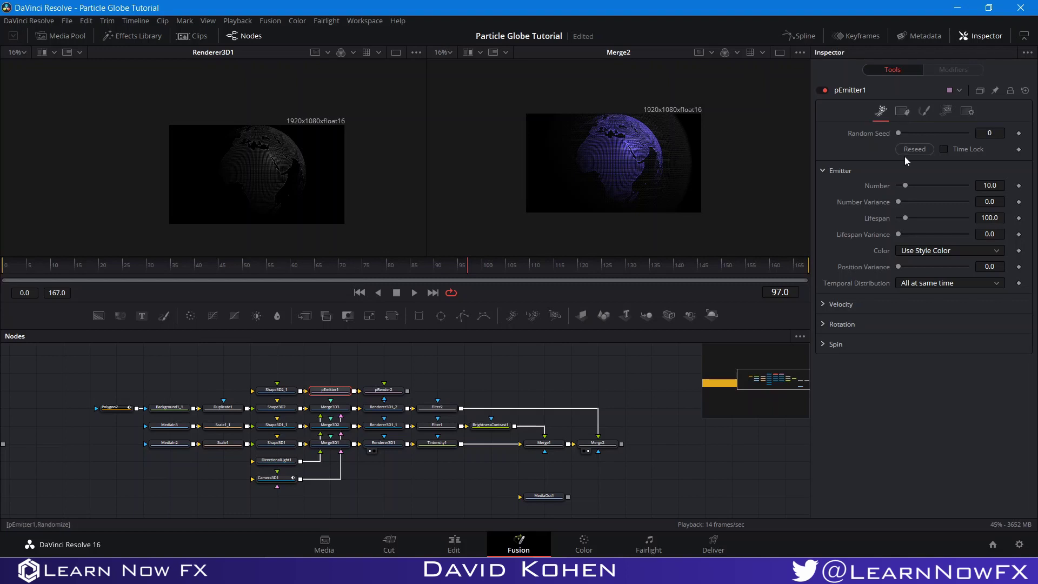
left_click(924, 111)
left_click(916, 147)
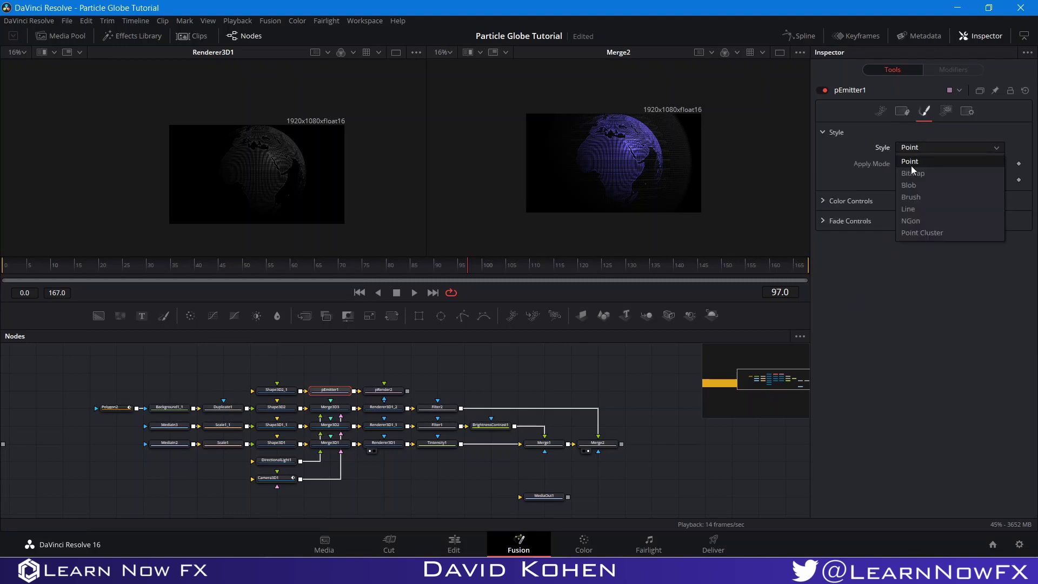
left_click(911, 185)
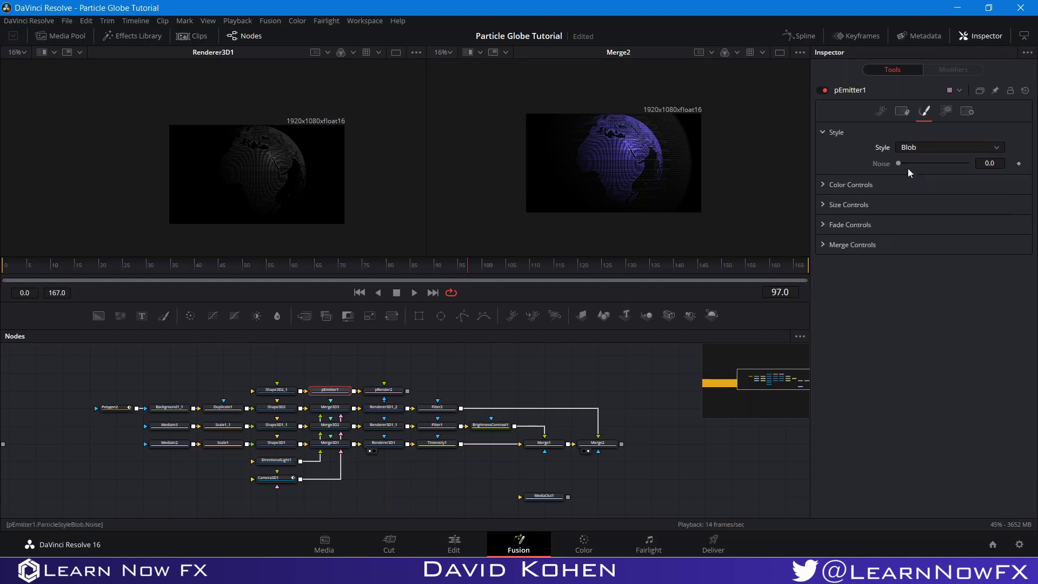
left_click(822, 205)
left_click_drag(909, 220, 896, 225)
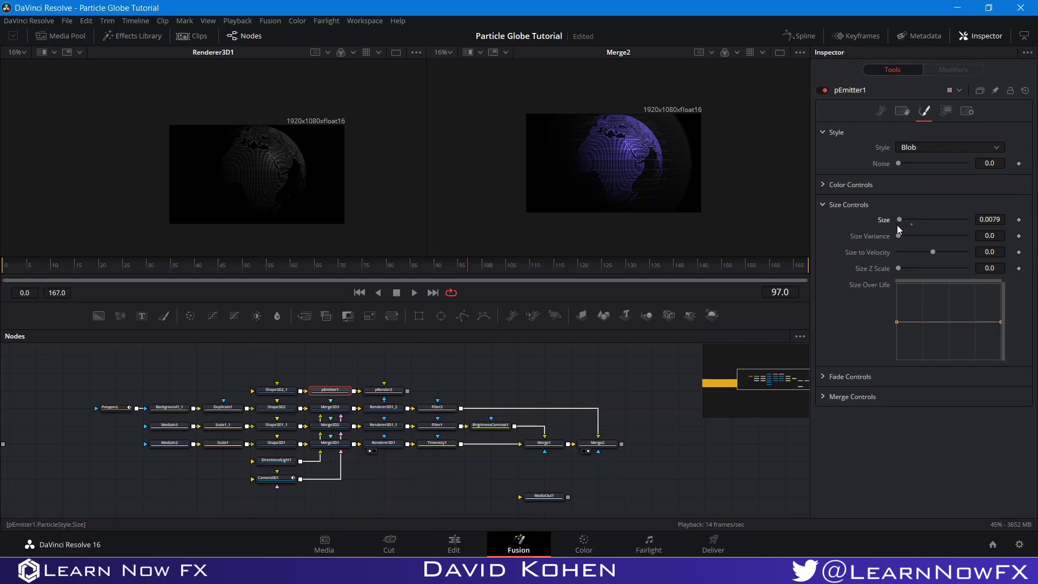
left_click_drag(898, 236, 900, 236)
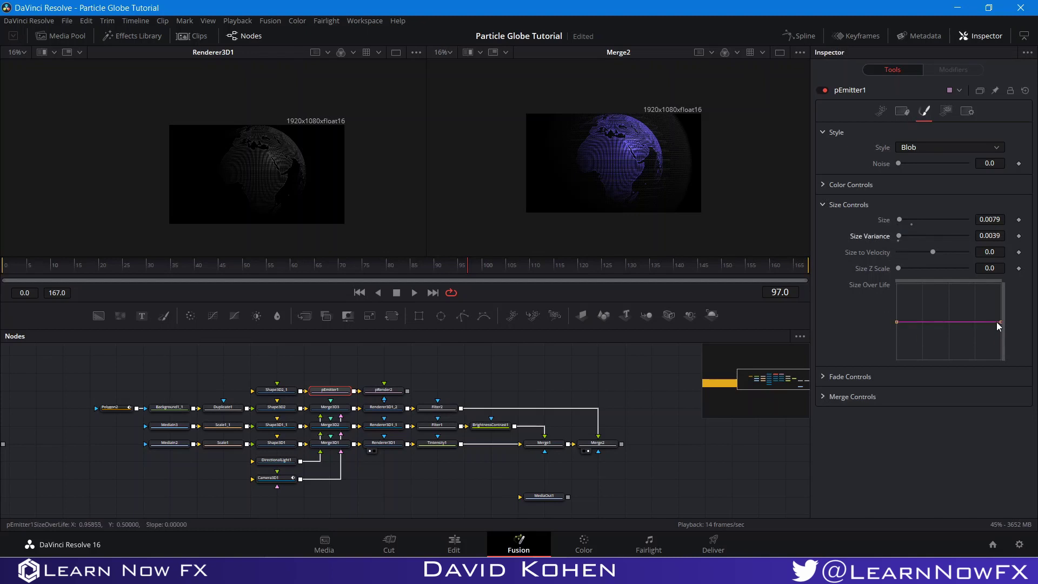
left_click_drag(1000, 322, 933, 327)
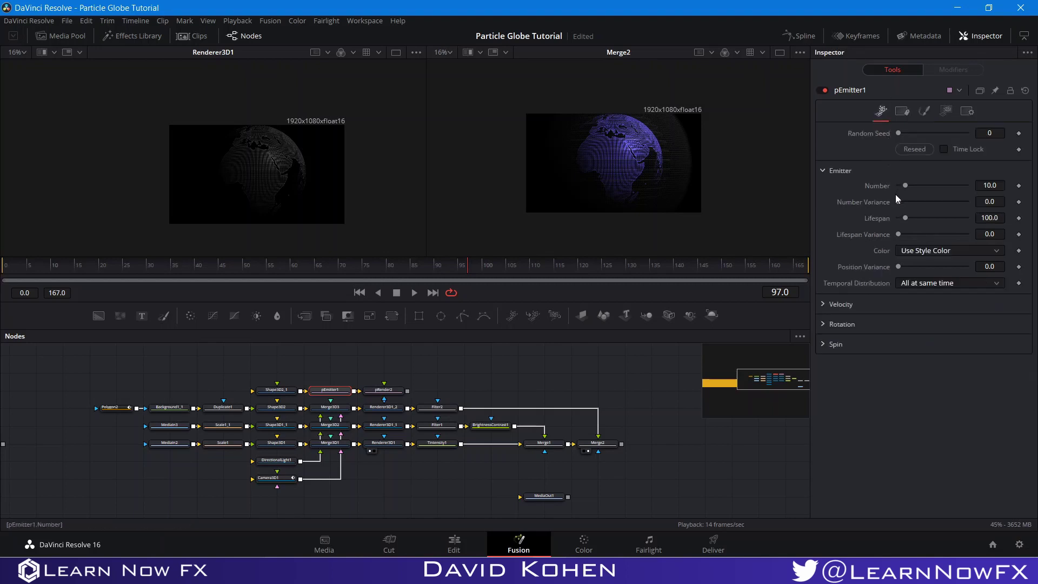
- Set pEmitter1's Number to 100, Number Variance 6.3, Lifespan 16 and Position Variance 0.0024, and display pRender2 in the second viewer
left_click_drag(900, 202, 899, 221)
left_click_drag(905, 185, 966, 185)
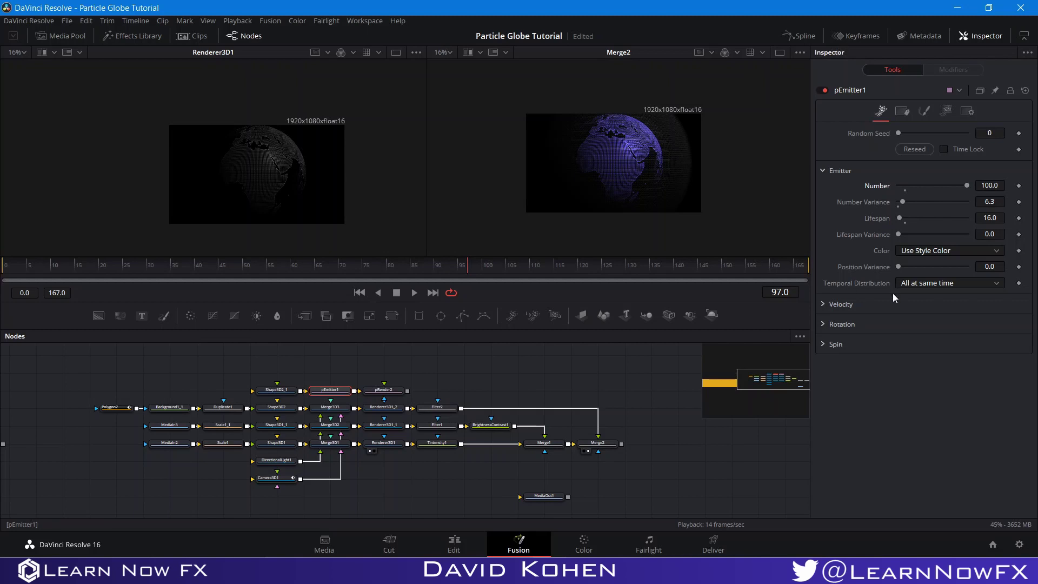
left_click_drag(897, 268, 899, 268)
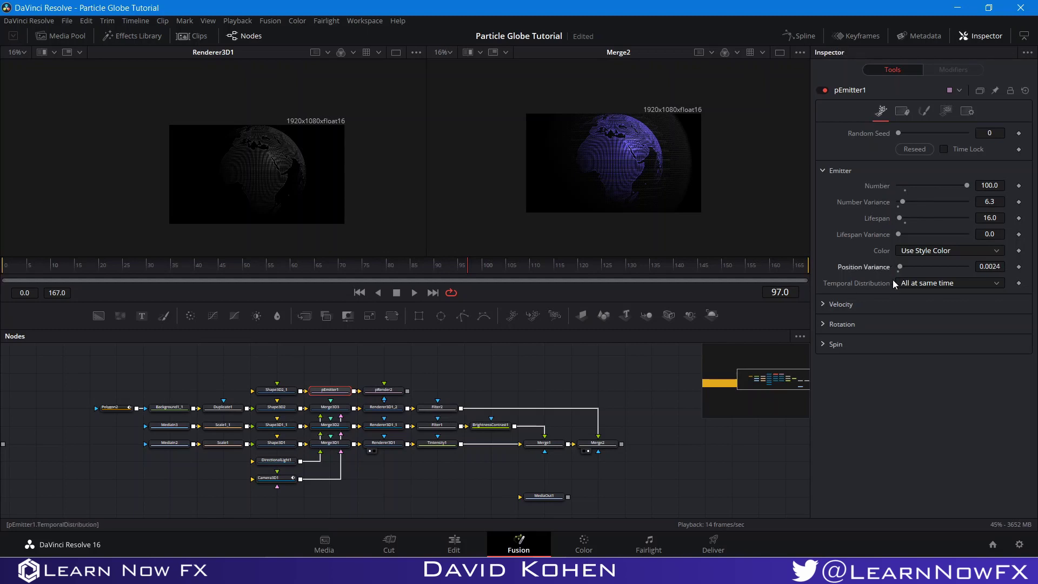
left_click(374, 398)
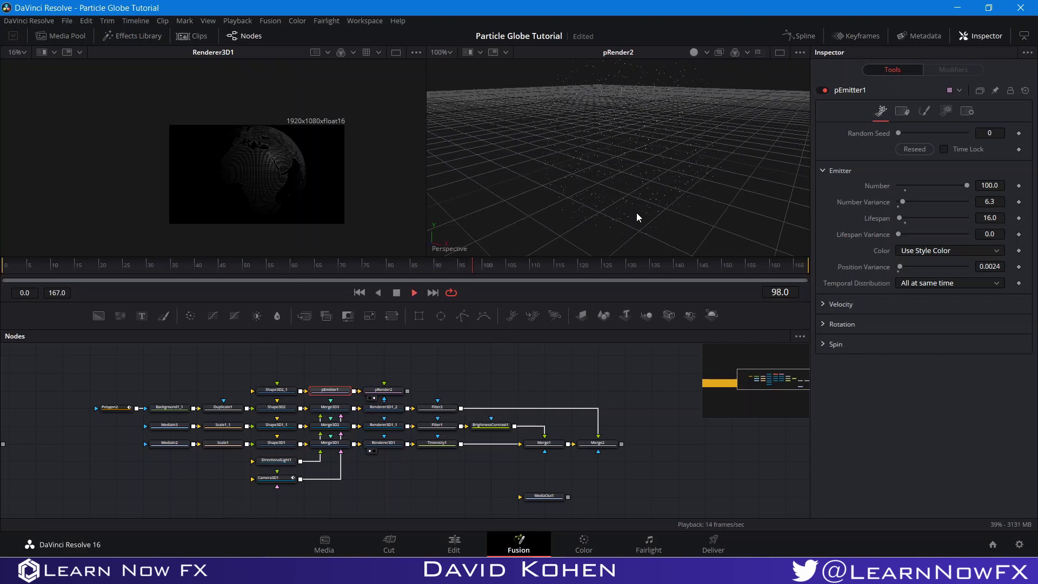
- Move pRender2 farther from pEmitter1, and set the emitter's Rotation Mode to Rotation Relative to Motion with Always Face Camera off
left_click_drag(403, 390, 487, 391)
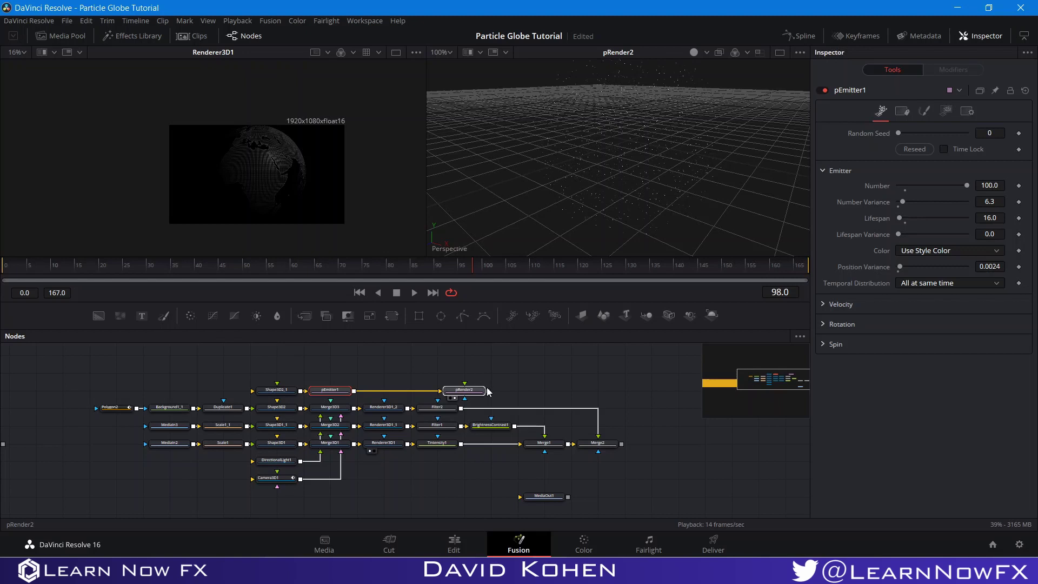
left_click_drag(487, 391, 514, 391)
left_click(841, 324)
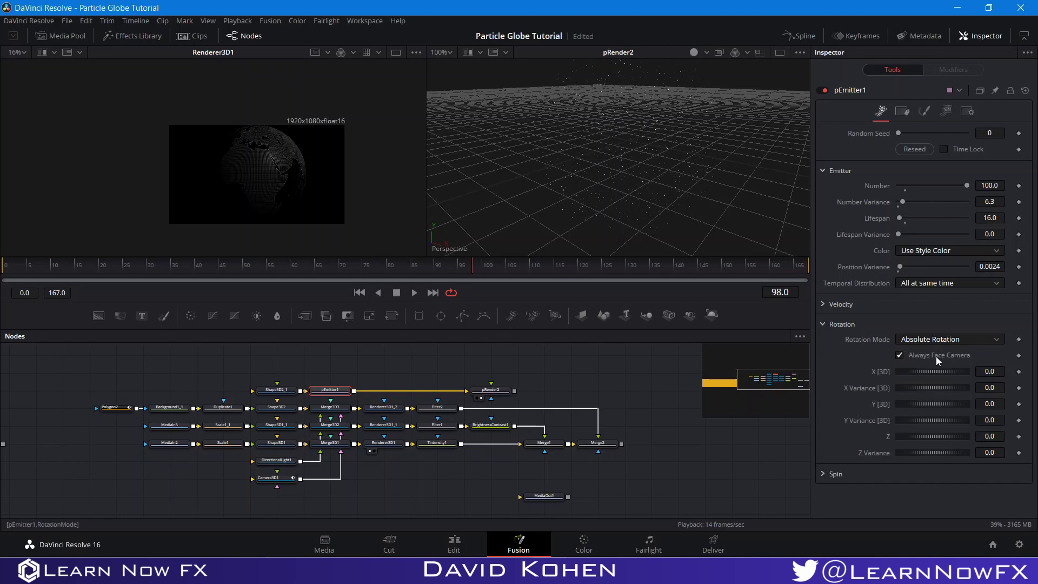
left_click(935, 356)
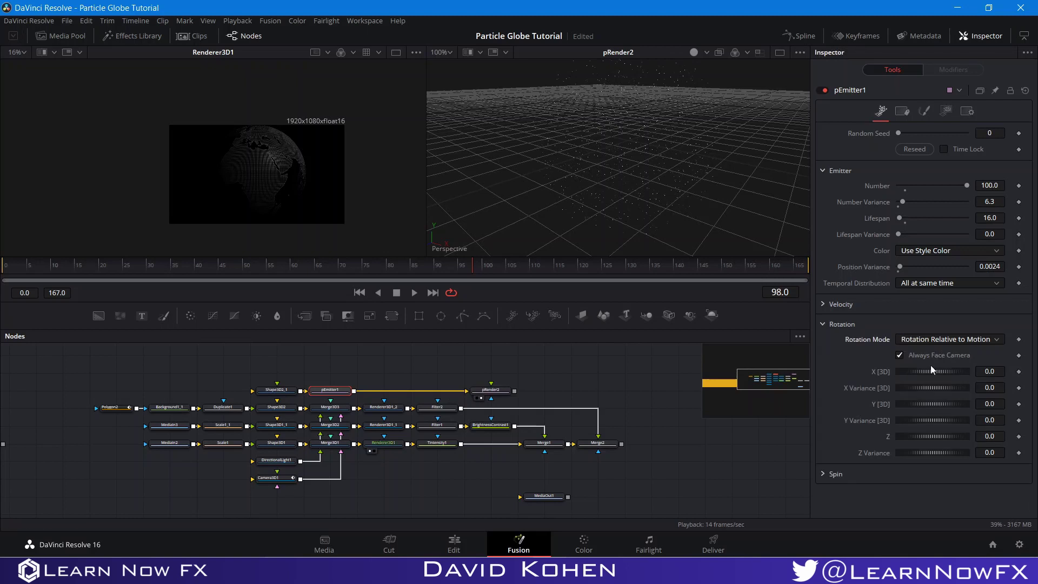
left_click(899, 354)
- Add a pTurbulence node after pEmitter1, pull it out of the chain and clear pRender2 from the second viewer
key("shift+space")
type("ptu")
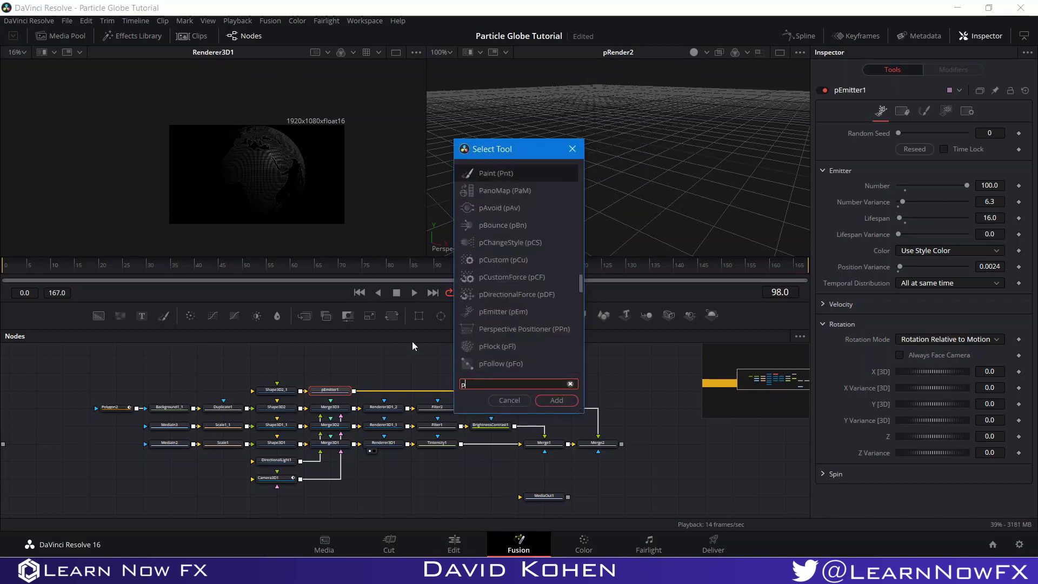
left_click(553, 400)
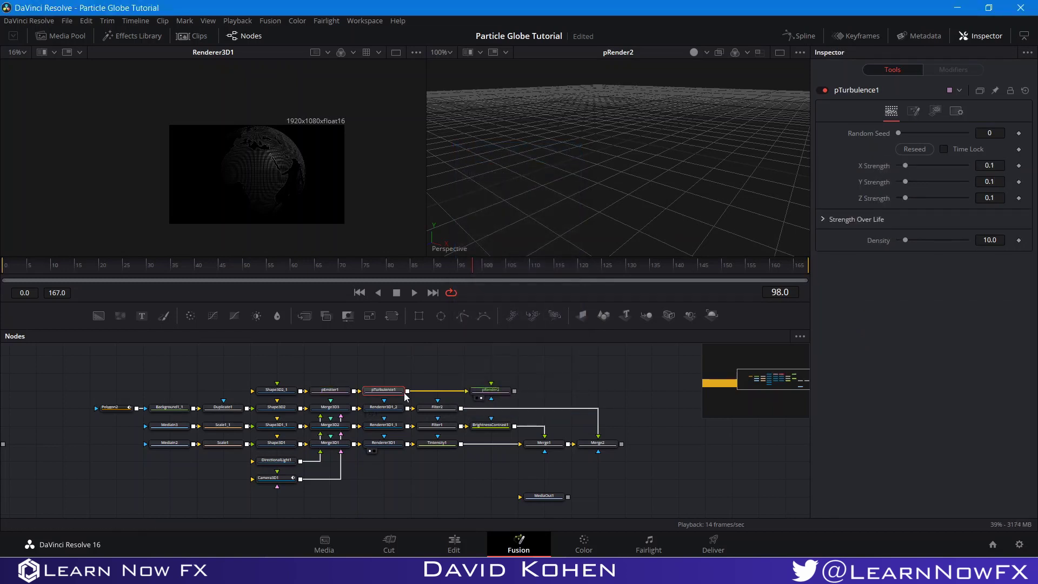
left_click_drag(382, 390, 408, 373)
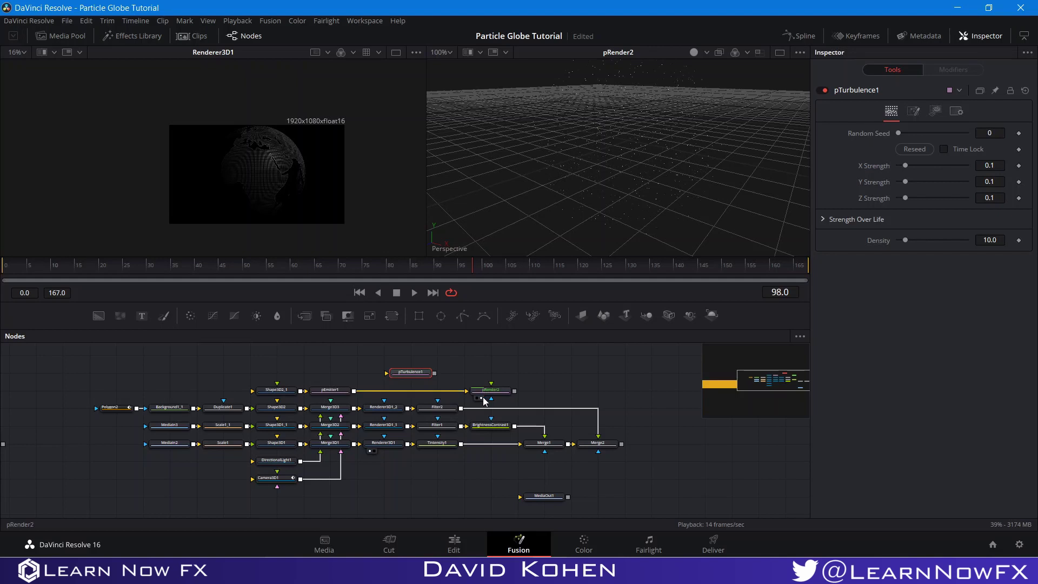
left_click(481, 397)
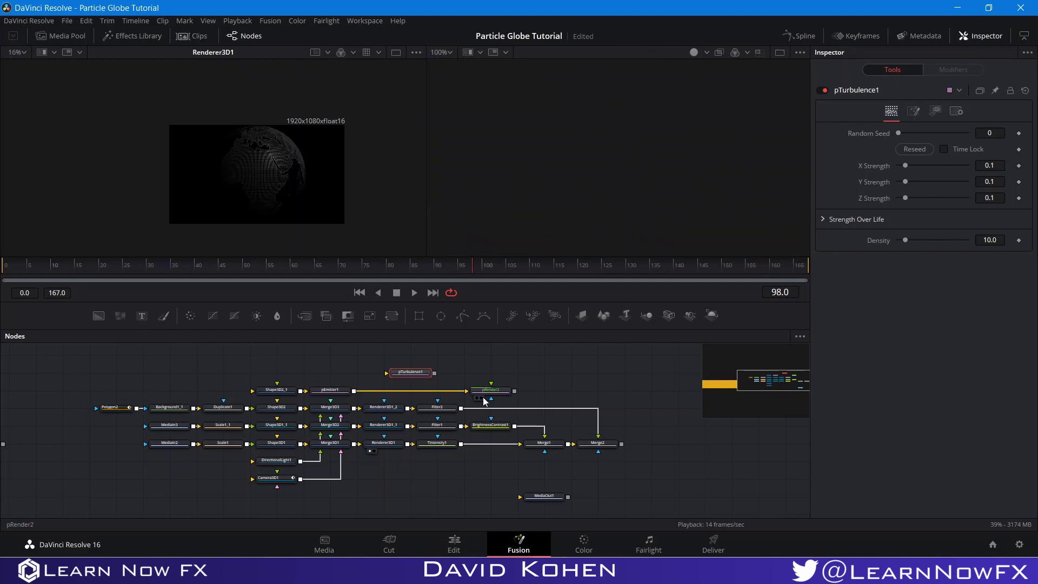
- Link pTurbulence1's X Strength and Y Strength to ZStrength with expressions
right_click(867, 162)
left_click(896, 285)
right_click(874, 200)
left_click(904, 325)
left_click_drag(901, 181, 933, 236)
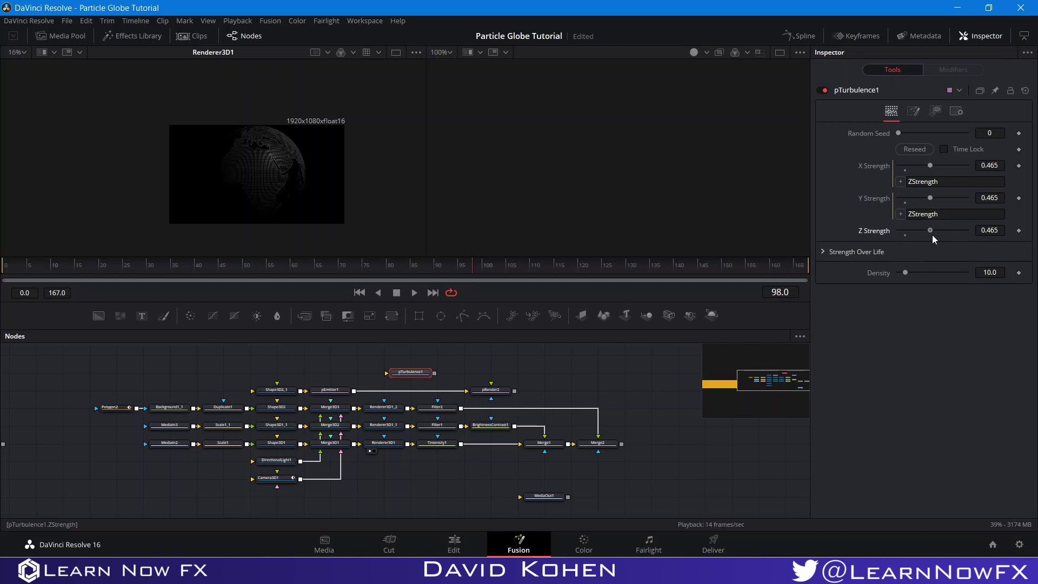
- Set pTurbulence1's Z Strength to 0.55 and its Density to 30
left_click(989, 230)
type(".55")
key("Return")
left_click(999, 272)
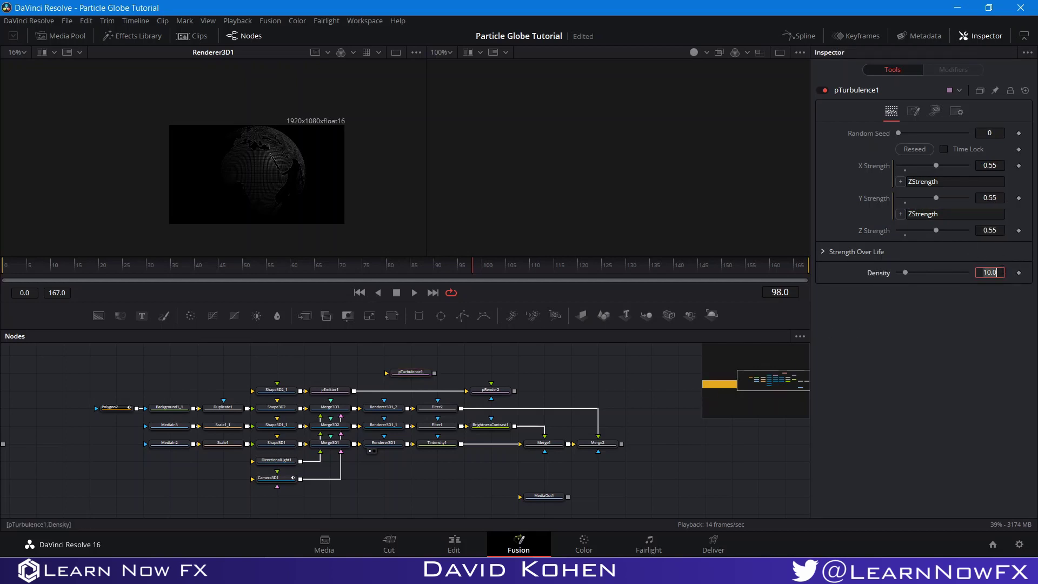
type("30")
key("Return")
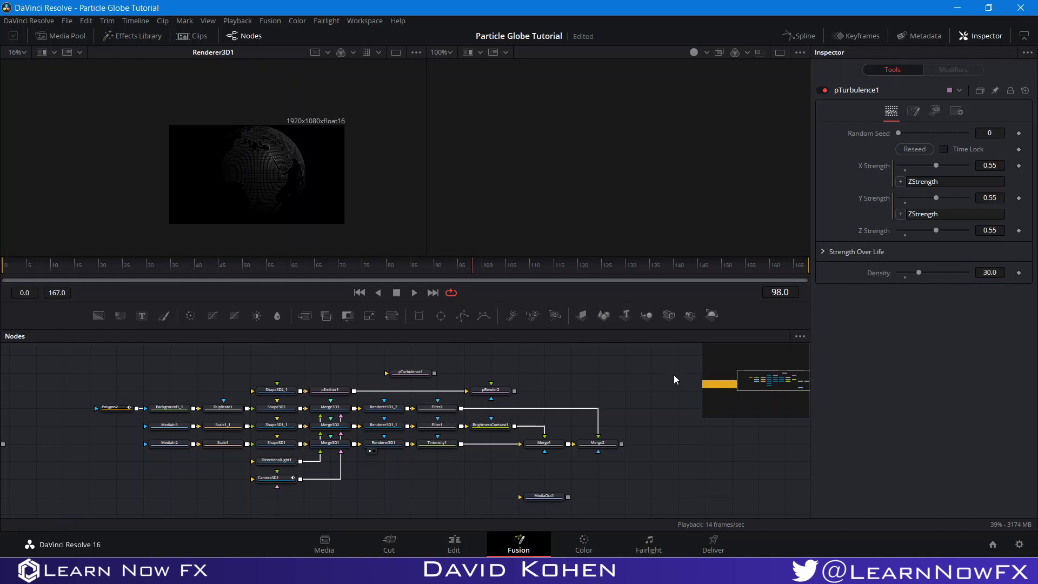
- Insert pTurbulence1 between pEmitter1 and pRender2 and line up the three nodes closely in the row
left_click_drag(423, 376, 422, 395)
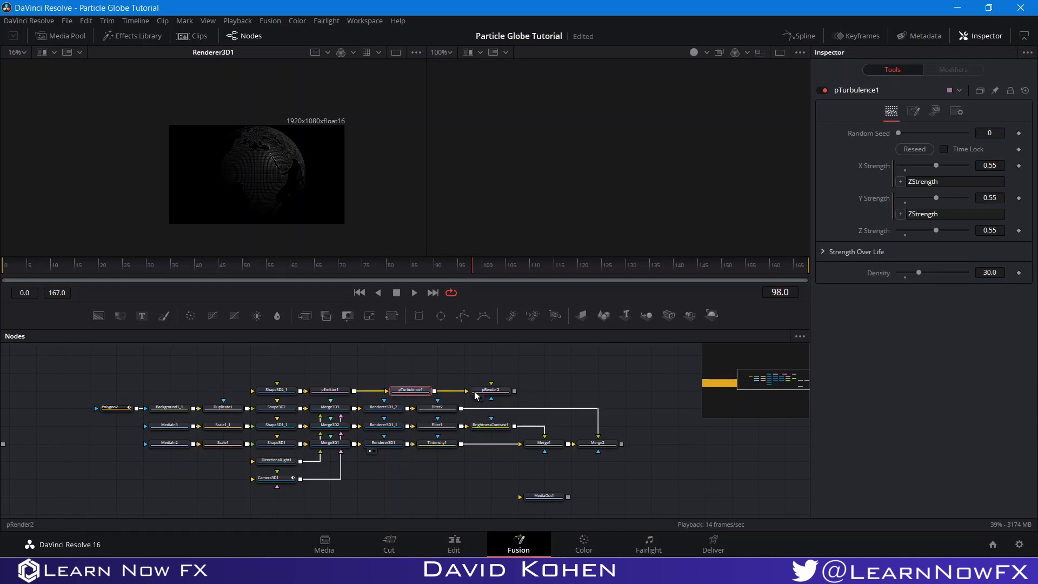
left_click_drag(487, 394, 393, 400)
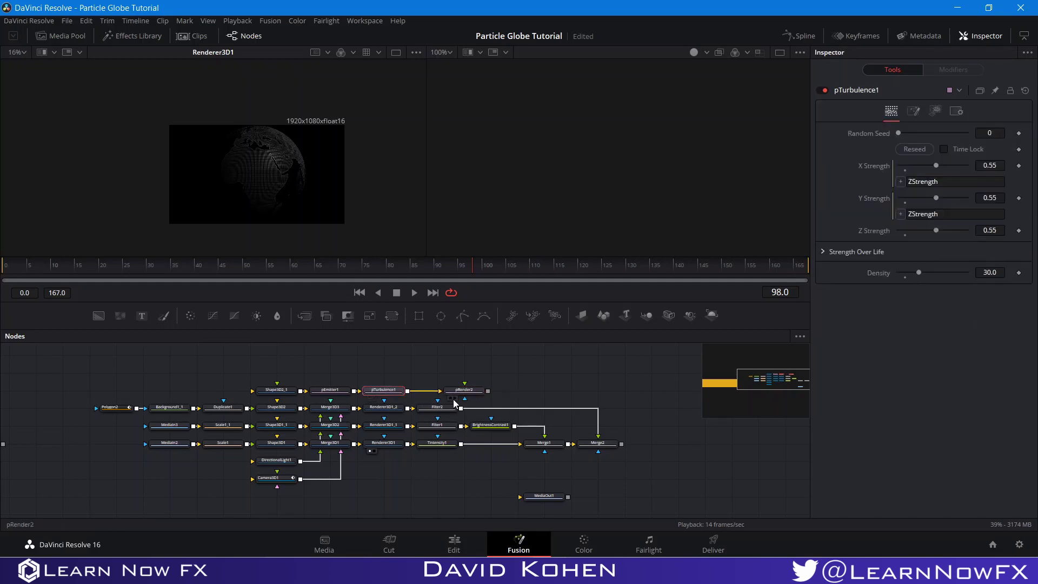
left_click_drag(465, 396, 438, 397)
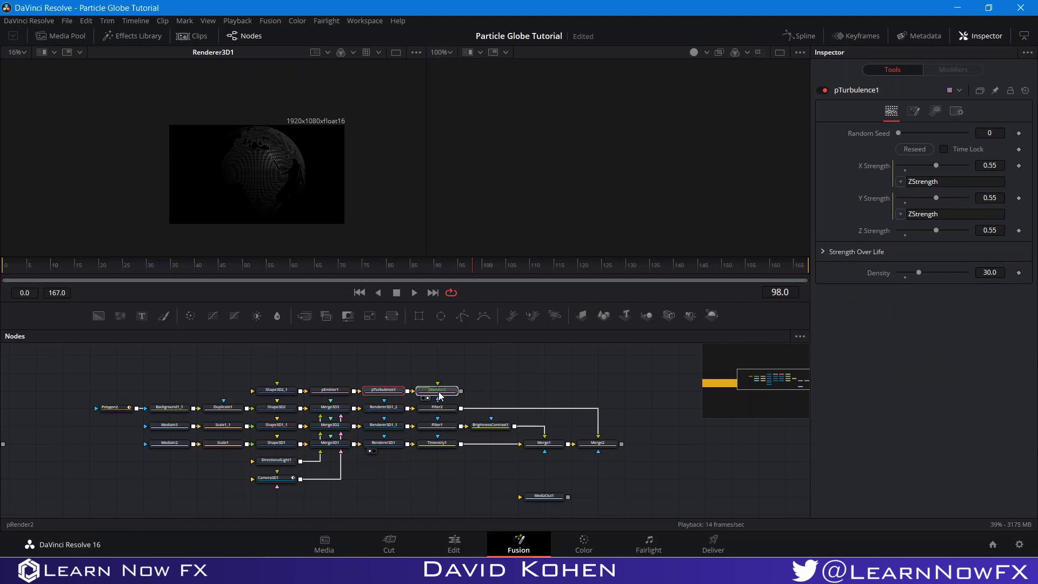
- Show pRender2 in the second viewer and briefly play the turbulent particle simulation
key("2")
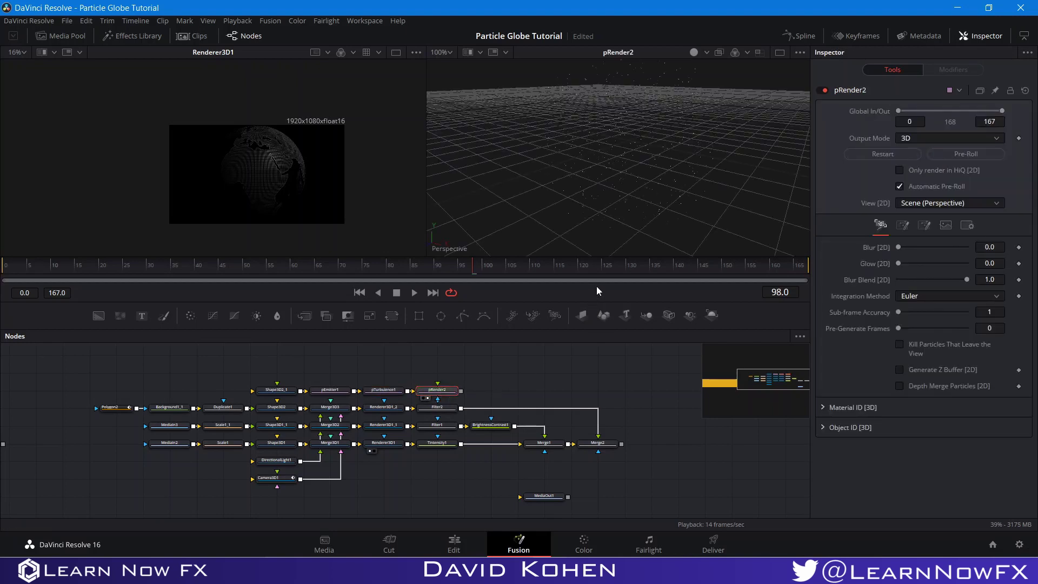
key("space")
scroll(622, 170, "up", 1)
key("space")
- Merge DirectionalLight1 with pRender2's output in a new Merge3D and connect Camera3D1 to that merge
left_click_drag(512, 386, 497, 359)
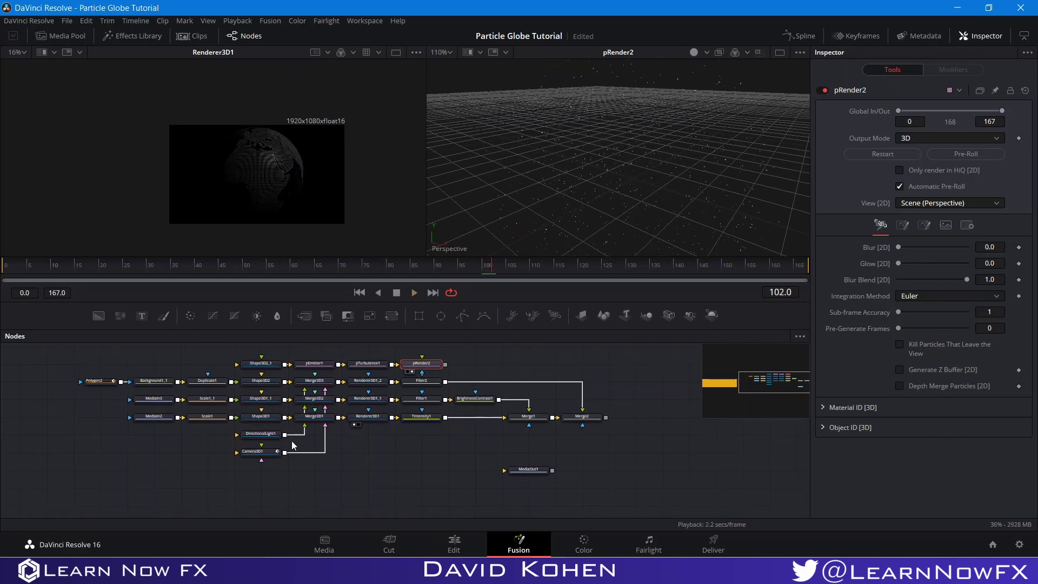
left_click_drag(284, 436, 445, 368)
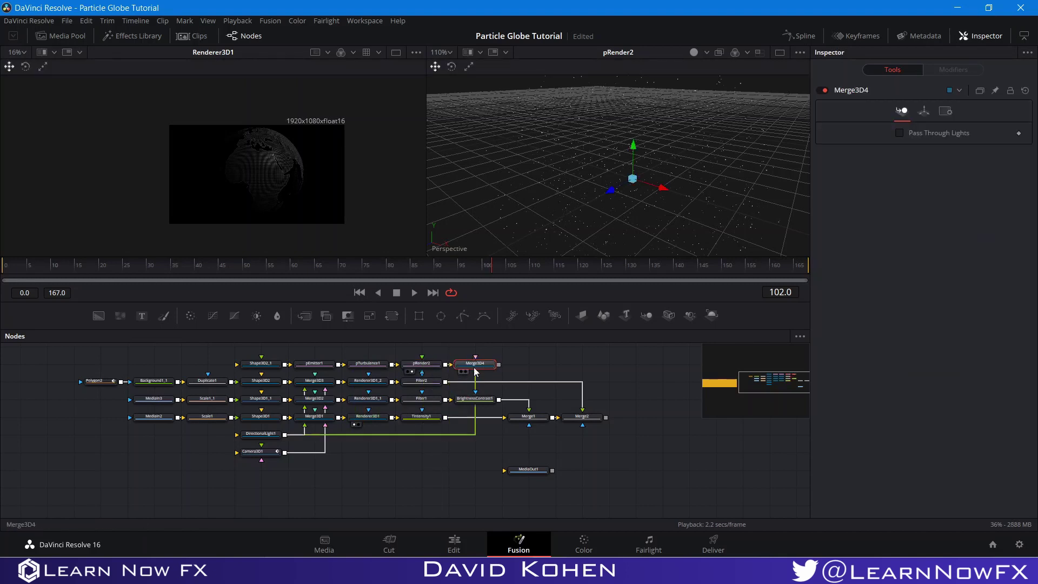
left_click_drag(284, 452, 476, 363)
- Shift the particle row from Shape3D2_1 through Merge3D4 so that Merge3D4 lines up above Merge3D3
left_click_drag(556, 352, 461, 372)
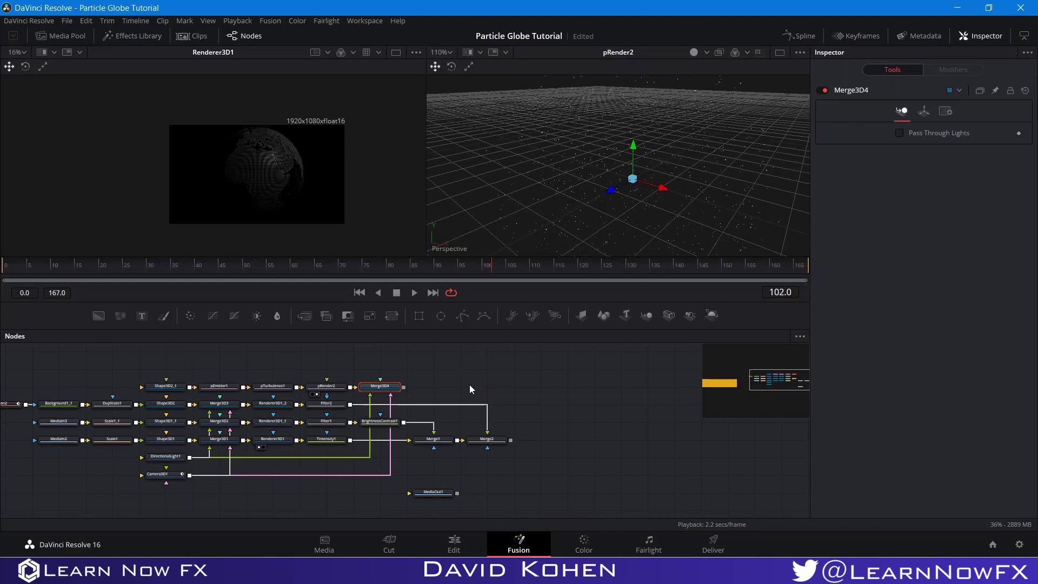
left_click_drag(145, 367, 240, 397)
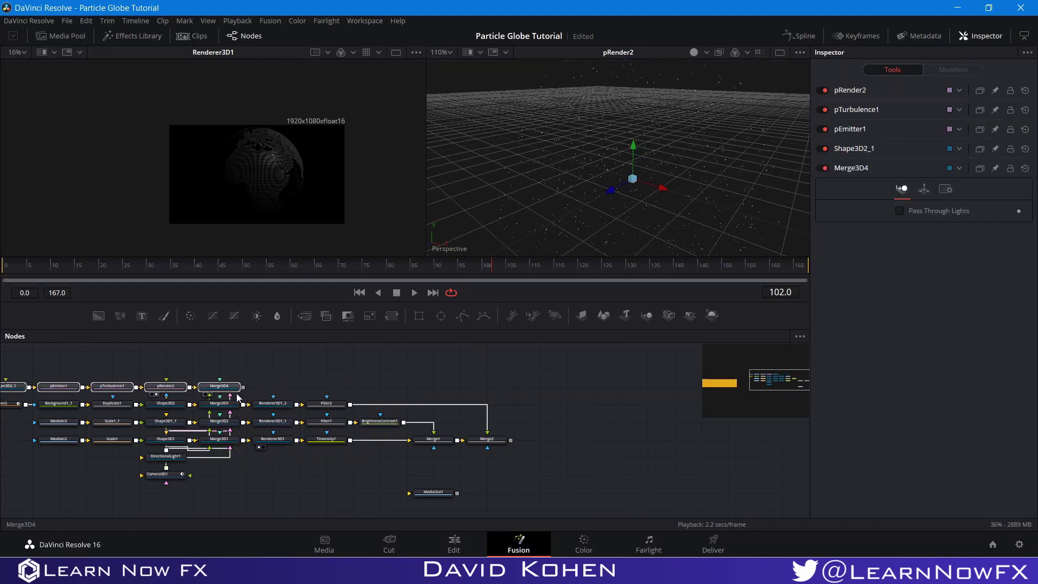
left_click_drag(334, 394, 491, 359)
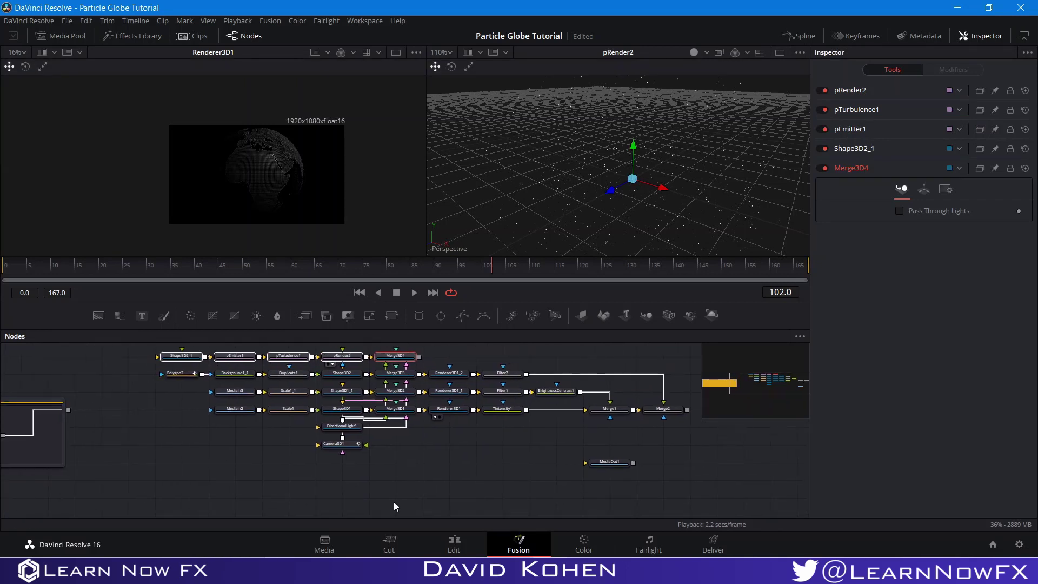
left_click(359, 474)
left_click_drag(469, 449, 371, 491)
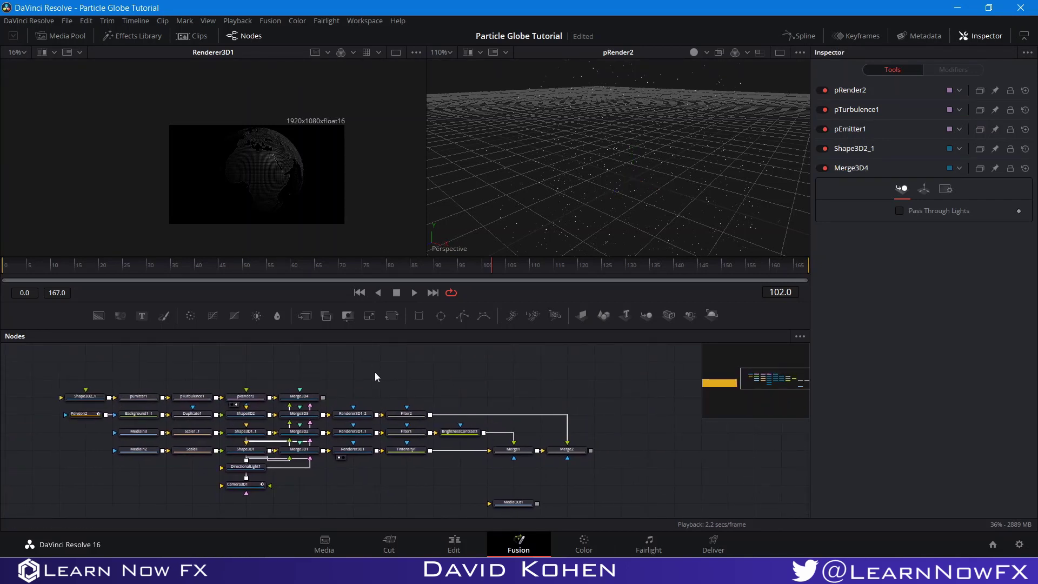
- Copy Renderer3D1_2, paste it after Merge3D4 and show the new renderer in the second viewer
right_click(360, 415)
left_click(382, 304)
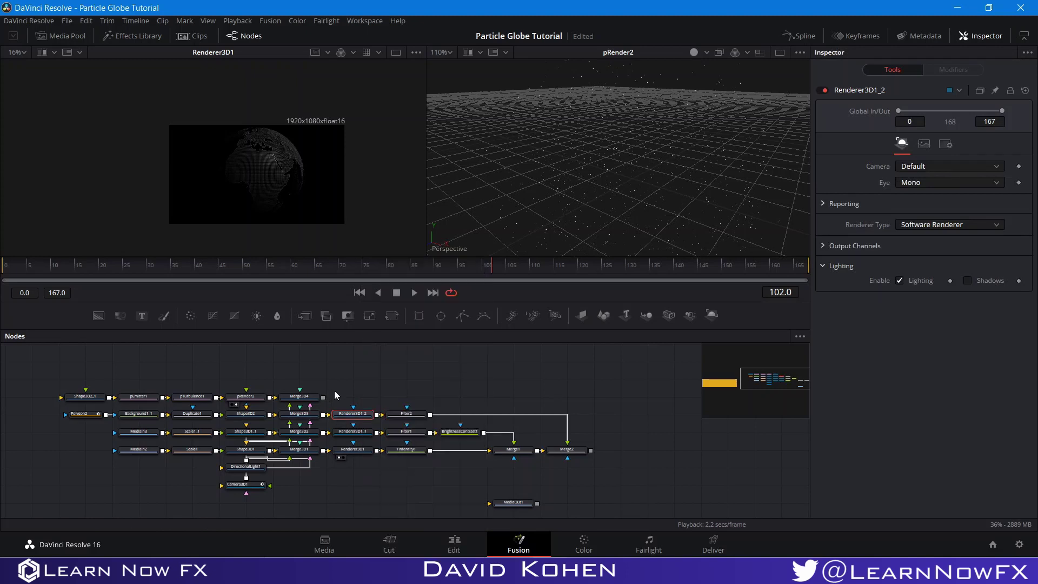
key("ctrl+v")
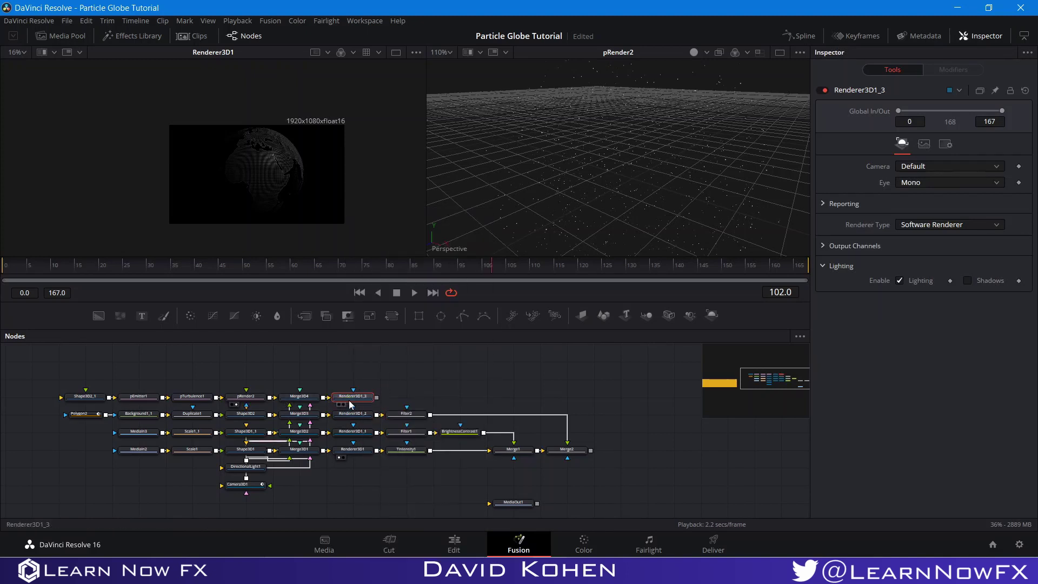
key("2")
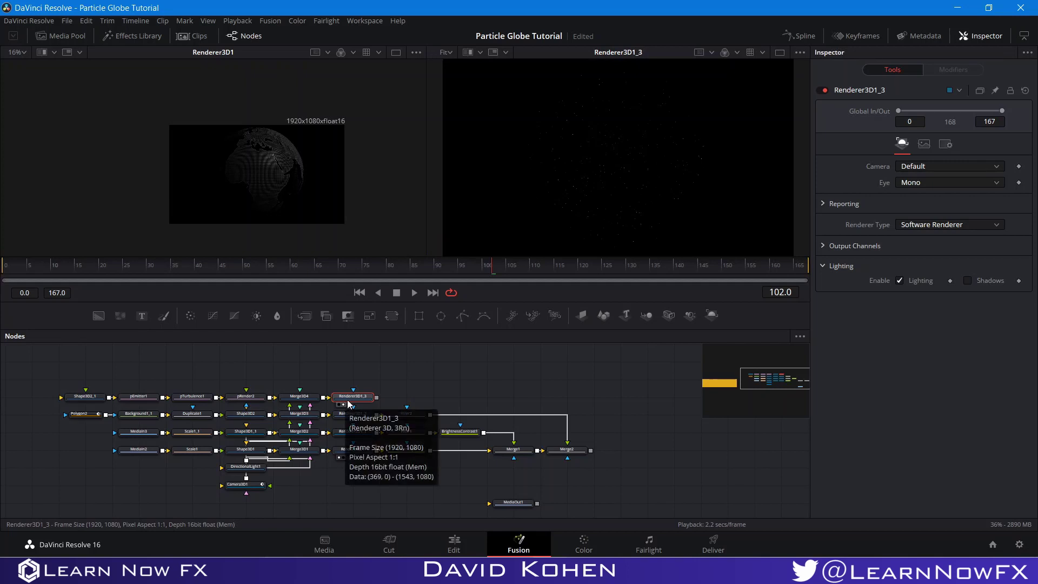
scroll(609, 179, "up", 2)
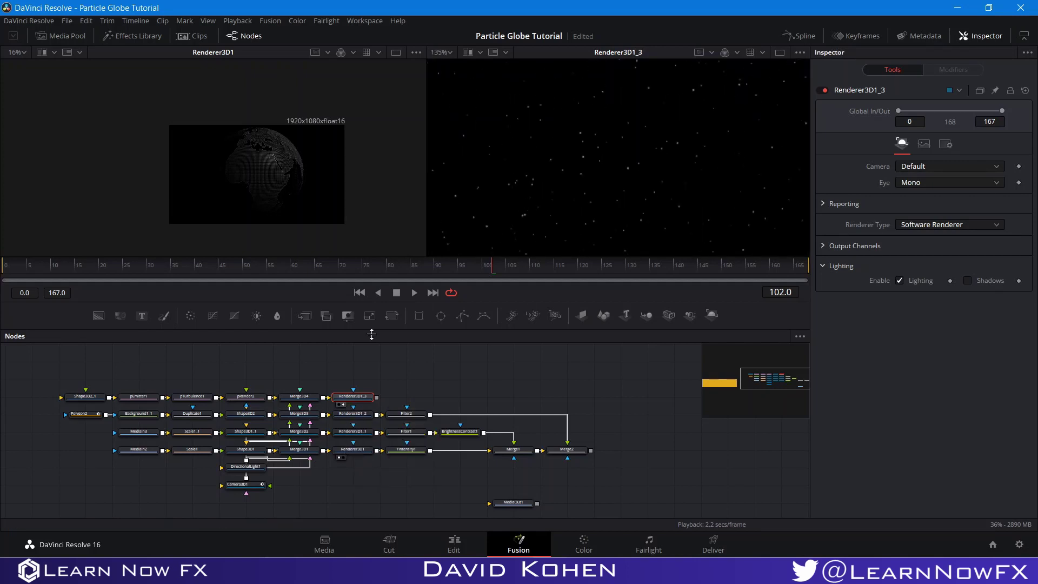
- Set pEmitter1's particle Size to 0.01144 in its style settings and check the rendered particles
left_click(249, 399)
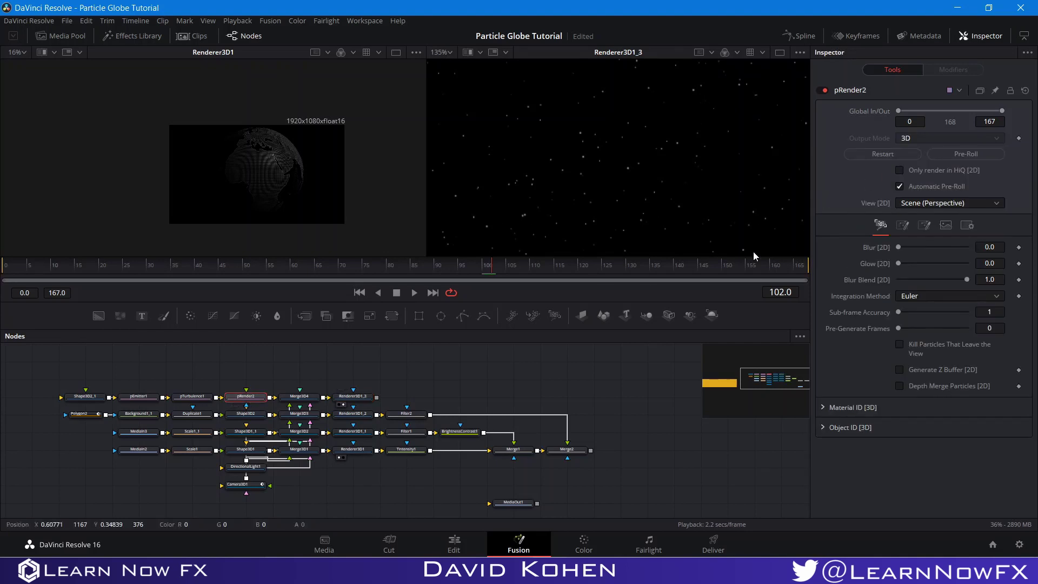
left_click(139, 397)
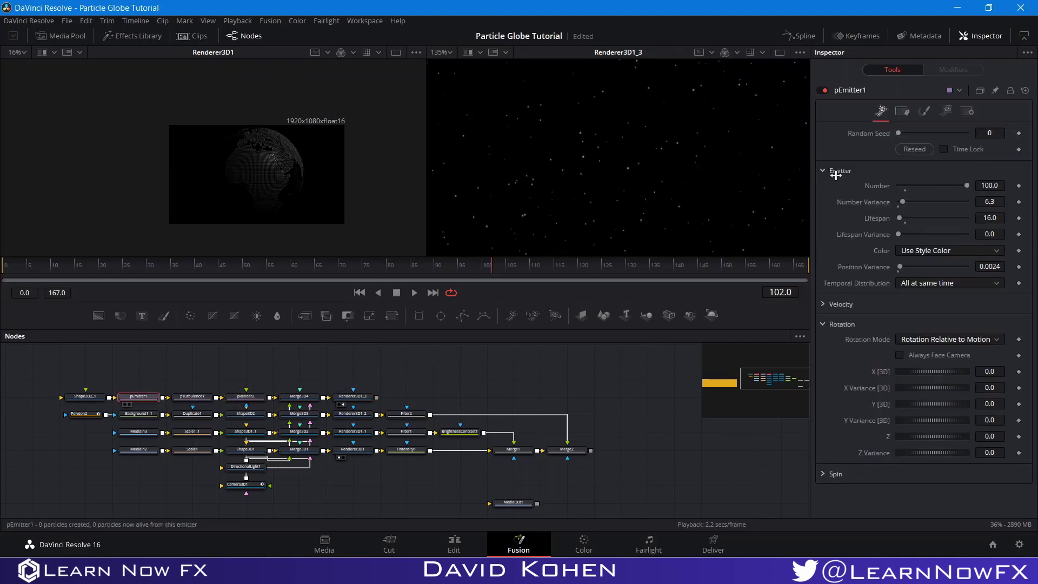
left_click(925, 114)
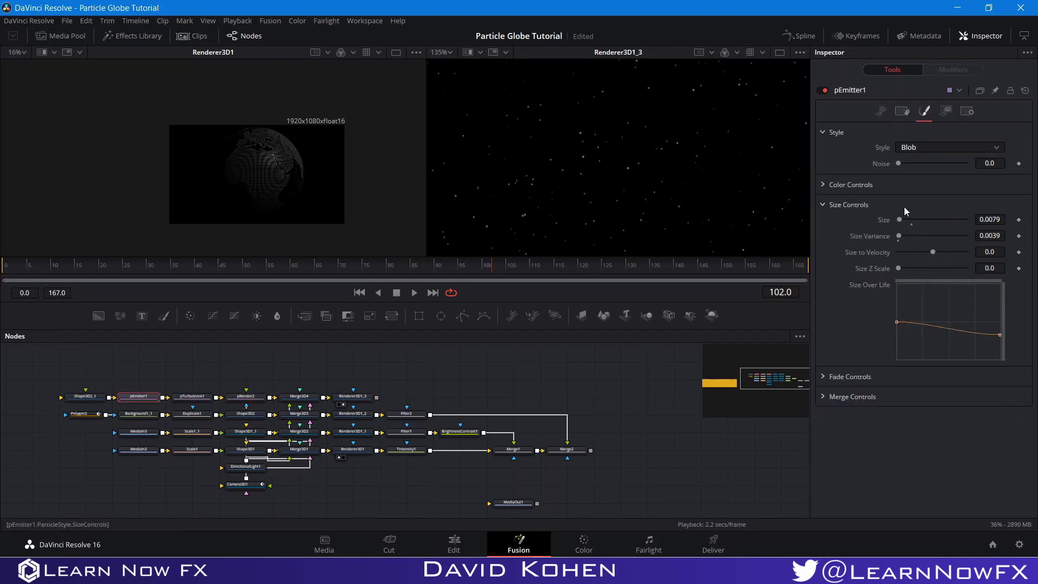
left_click_drag(899, 220, 903, 222)
scroll(527, 208, "down", 2)
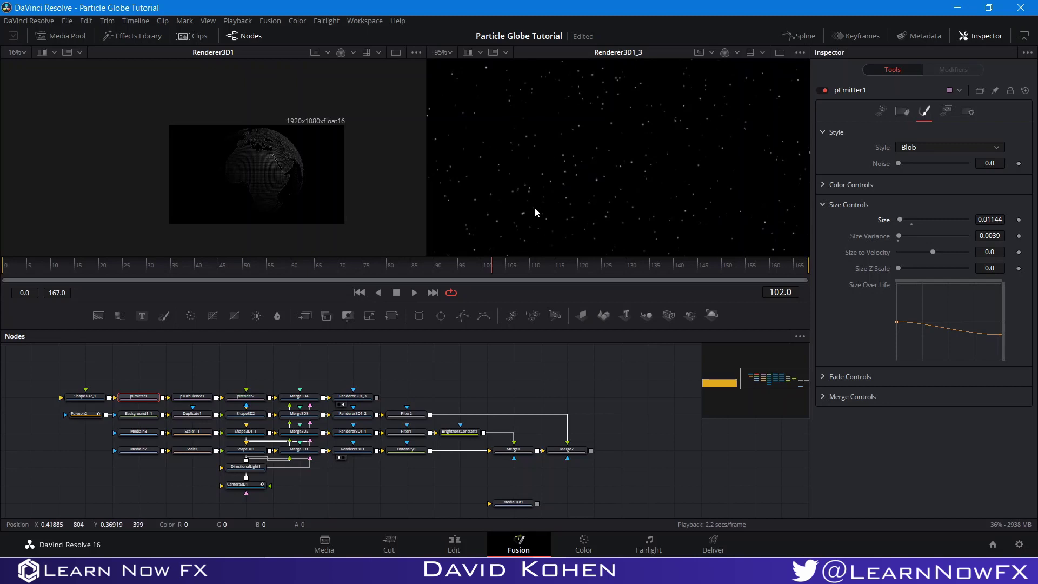
scroll(595, 161, "down", 2)
scroll(542, 142, "down", 2)
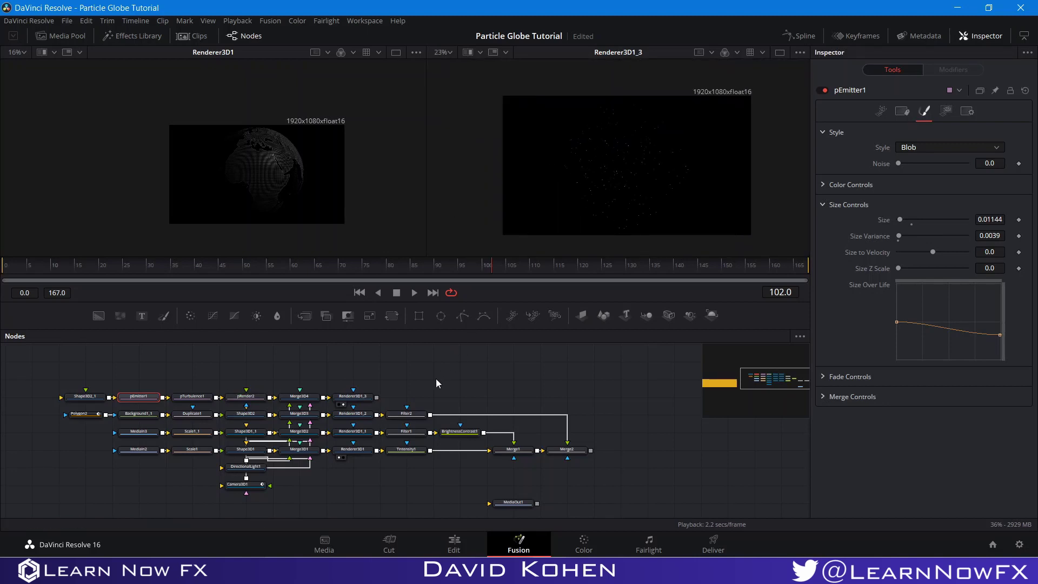
scroll(617, 172, "up", 2)
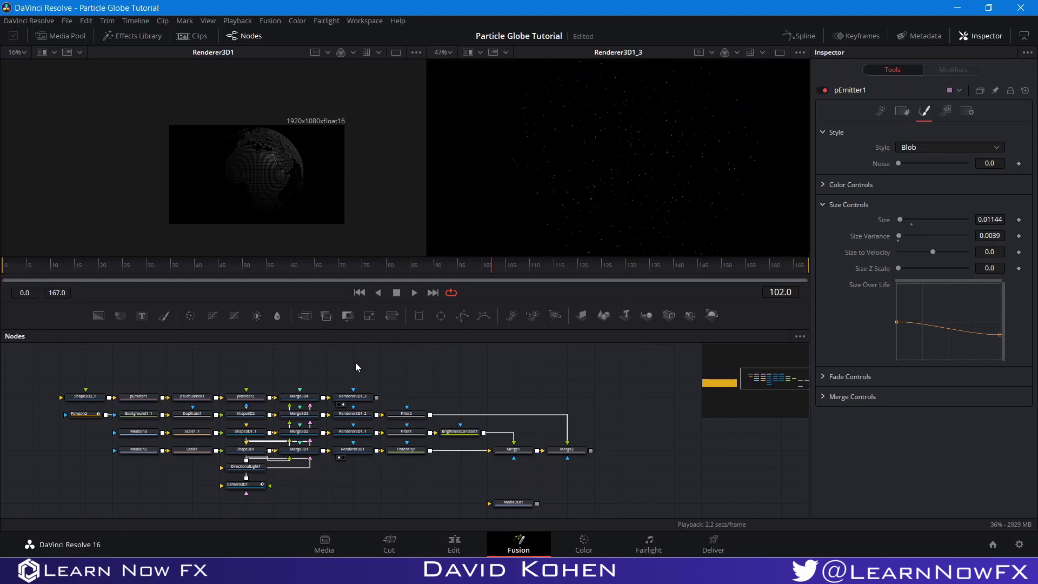
- Add a Tintensity node after Renderer3D1_3 and show it in the second viewer
left_click(365, 400)
key("shift+space")
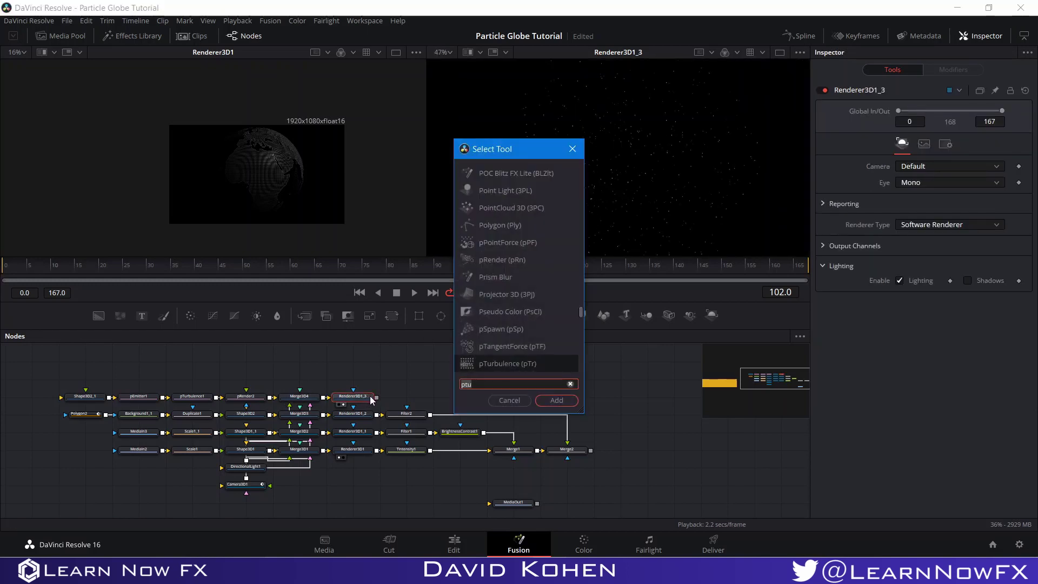
type("tnt")
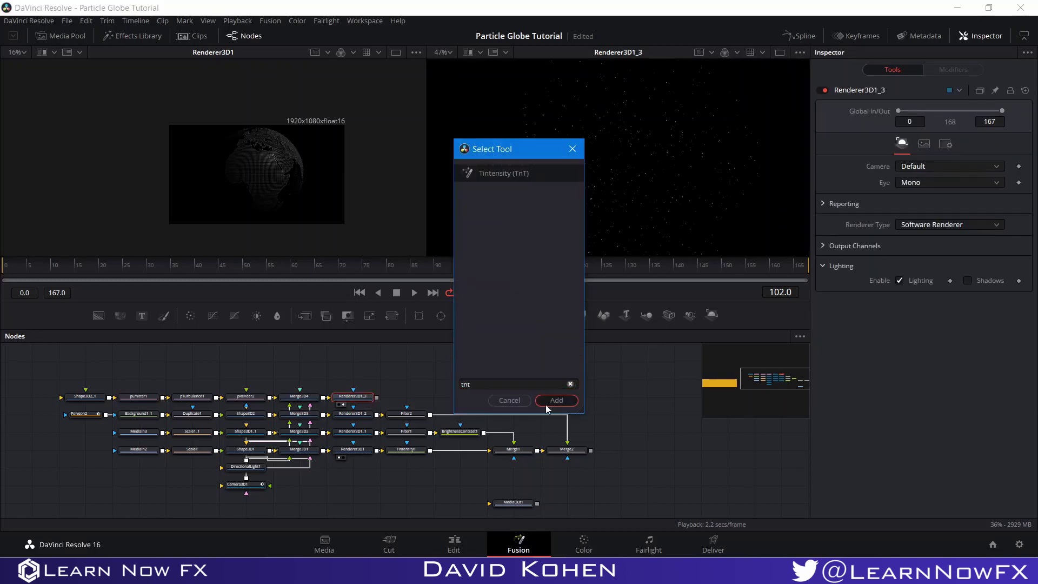
left_click(555, 402)
left_click(398, 404)
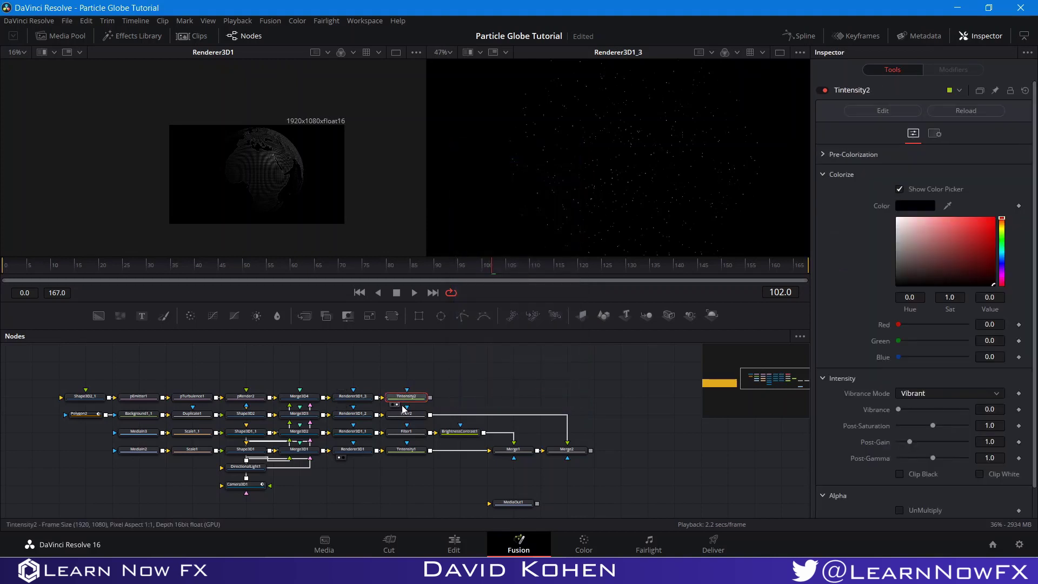
- Set Tintensity2's color to blue with hue 0.688 and saturation and value 1.0, using Power vibrance mode at Vibrance 5.0
left_click(1001, 264)
left_click_drag(972, 277, 1022, 175)
left_click(928, 393)
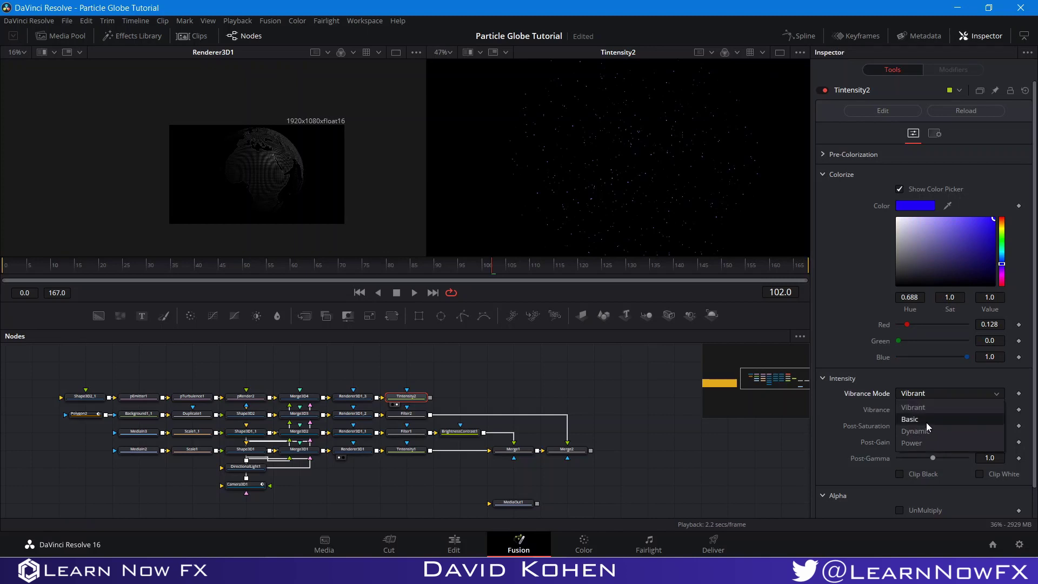
left_click(919, 442)
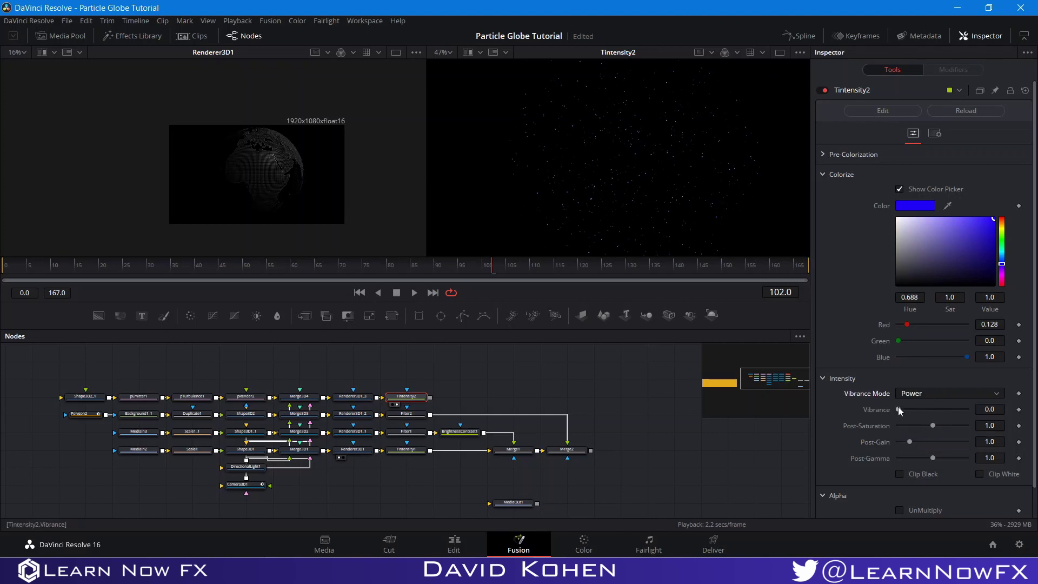
left_click_drag(899, 409, 967, 409)
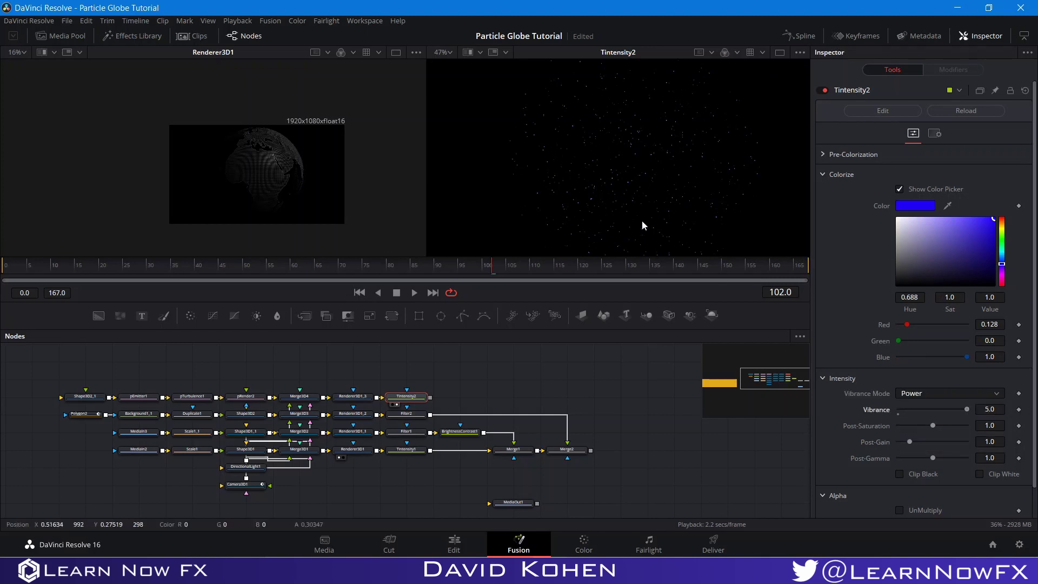
scroll(616, 184, "up", 5)
scroll(568, 203, "down", 5)
- Try the Basic, Vibrant and Dynamic vibrance modes on Tintensity2 and return it to Power
left_click(926, 393)
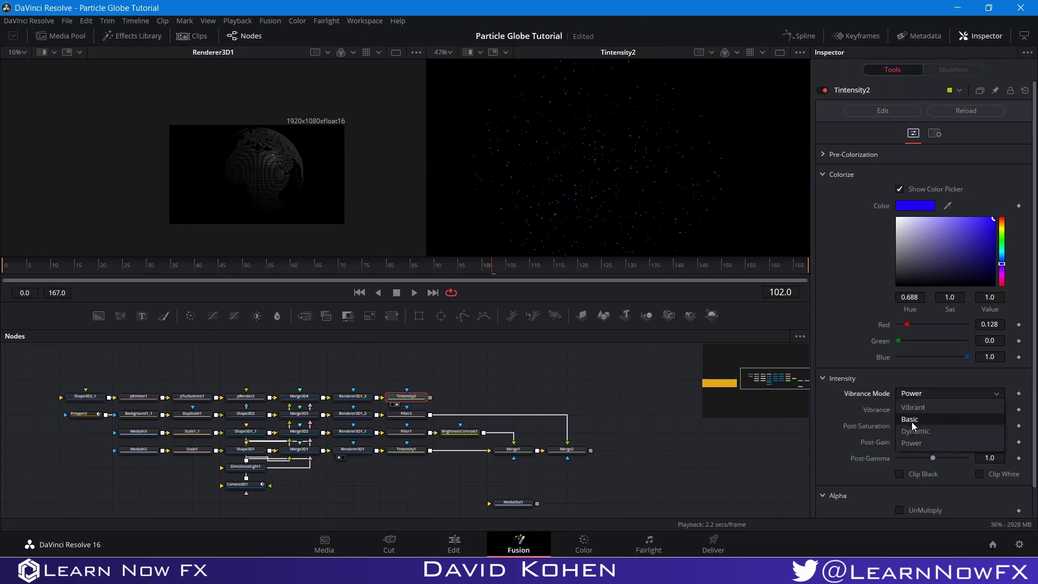
left_click(911, 421)
left_click(913, 398)
left_click(913, 407)
left_click(913, 395)
left_click(919, 430)
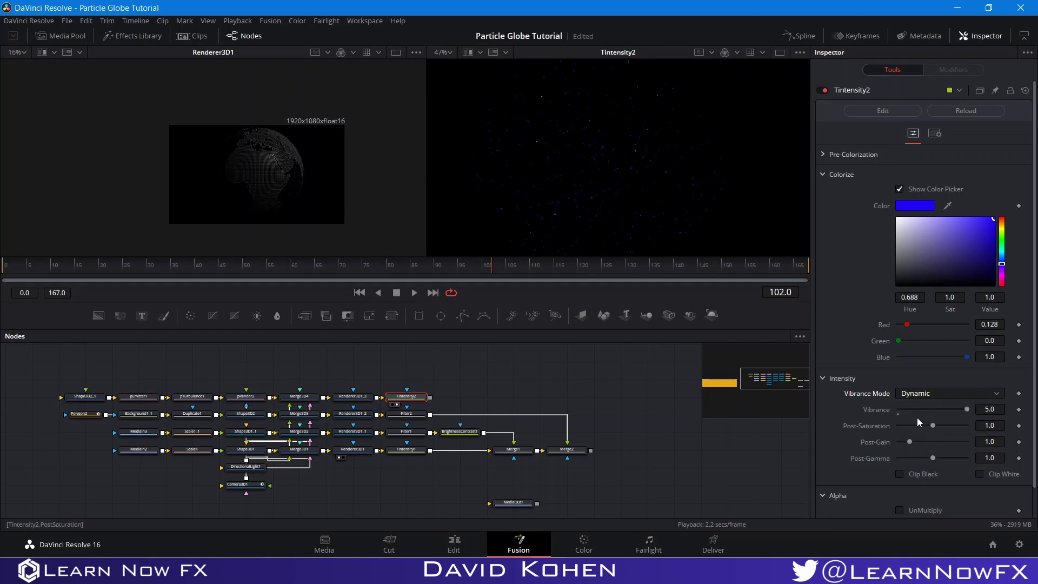
left_click(918, 395)
left_click(918, 442)
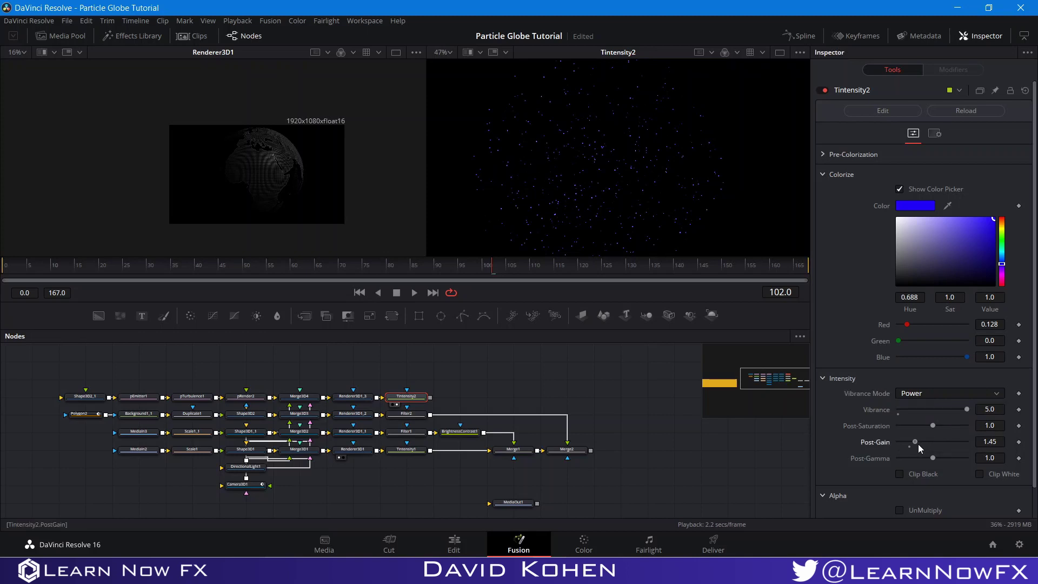
- Raise Tintensity2's Post-Gain to 2.02 and check the brightened particles
left_click_drag(917, 444, 922, 445)
scroll(593, 195, "up", 5)
scroll(590, 193, "down", 4)
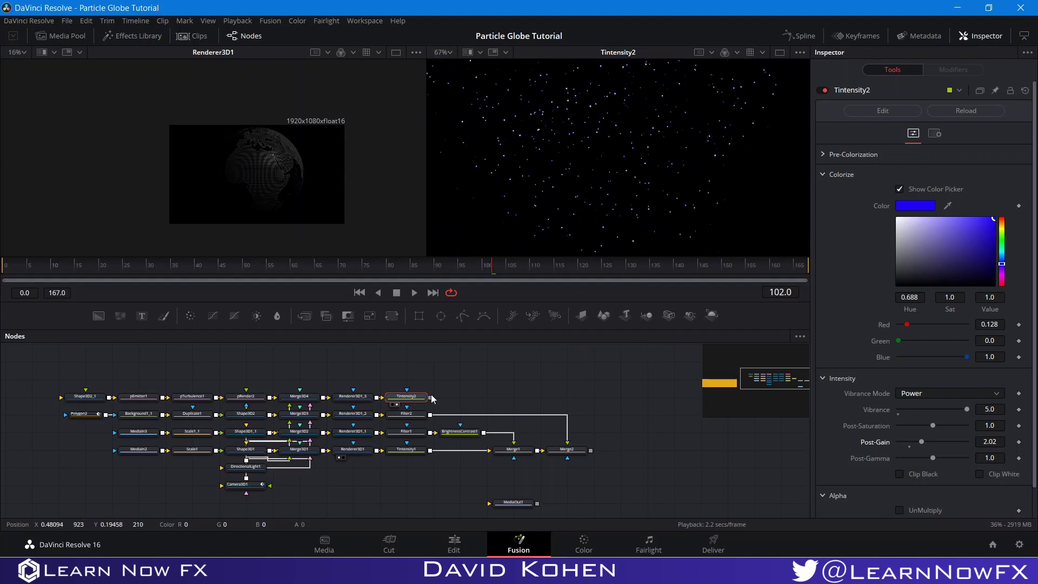
- Merge Tintensity2 over Merge2's output in a new Merge node and show the composite in the second viewer
left_click_drag(594, 447, 592, 449)
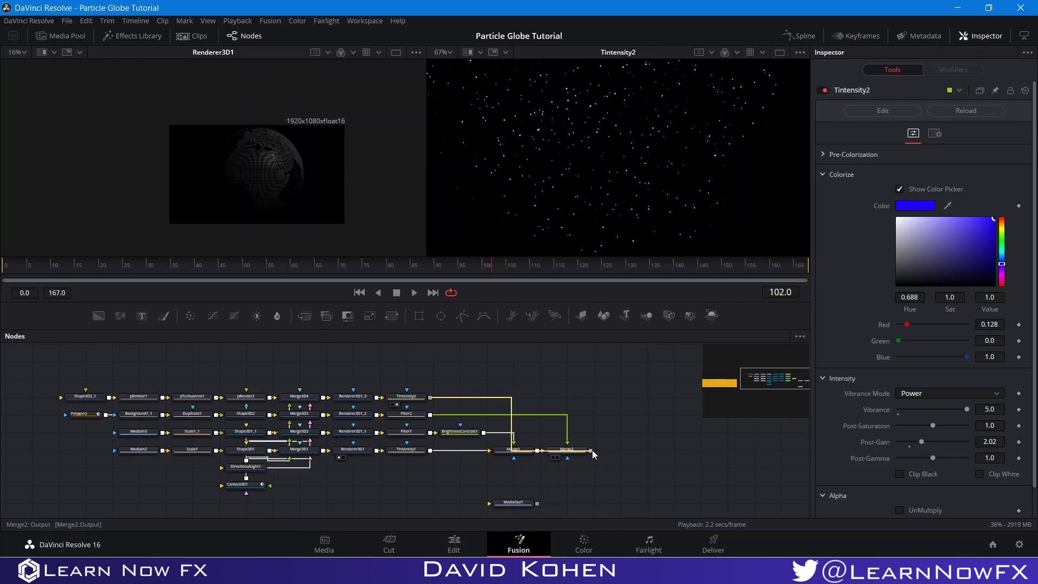
left_click(610, 457)
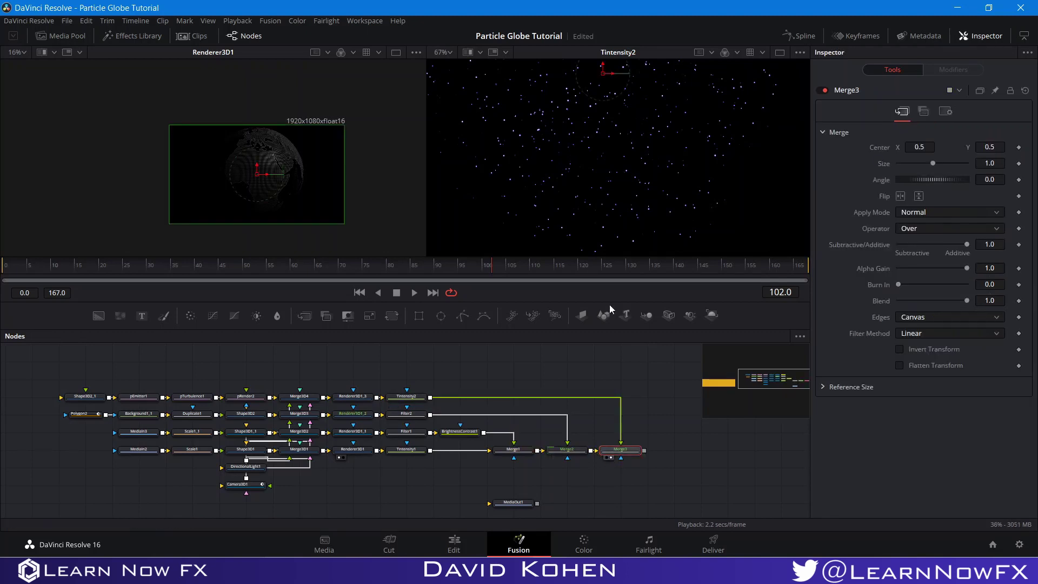
key("ctrl+f")
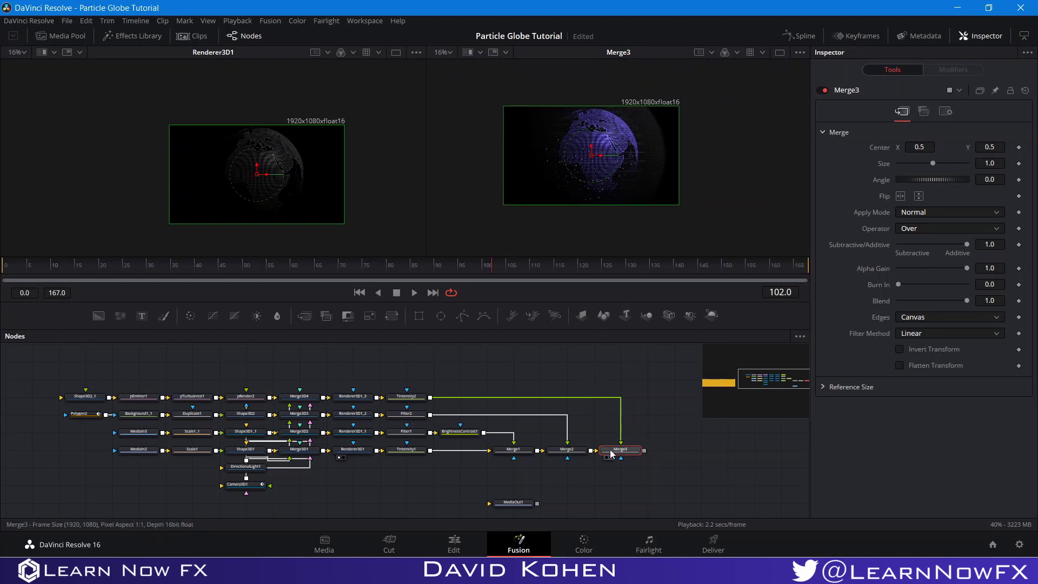
- Scale the particle layer in Merge3 to a Size of 1.44 and inspect its spread around the globe
left_click_drag(933, 161, 937, 164)
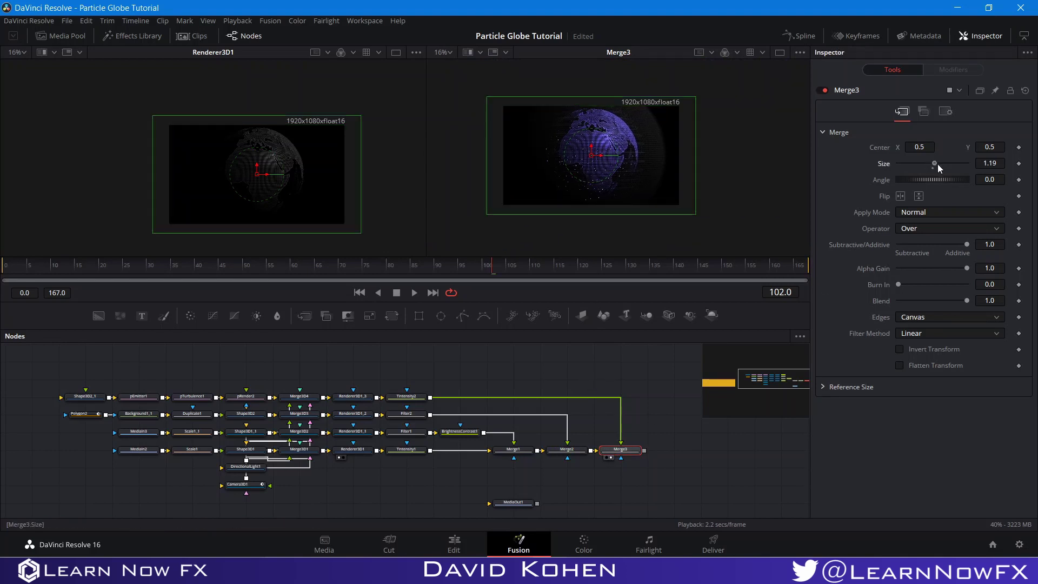
right_click(937, 164)
left_click(651, 372)
scroll(585, 187, "up", 3)
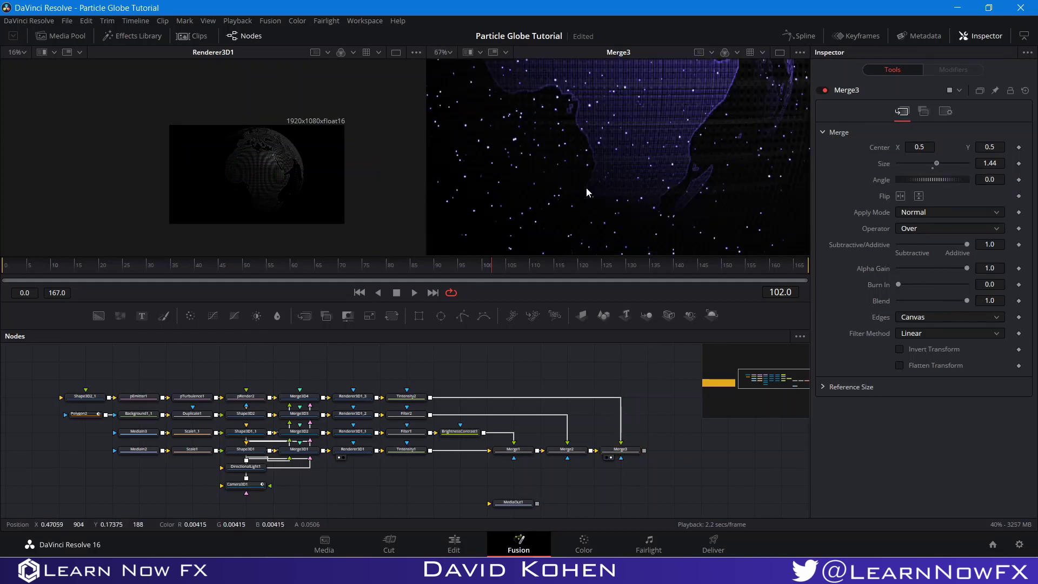
scroll(662, 177, "down", 3)
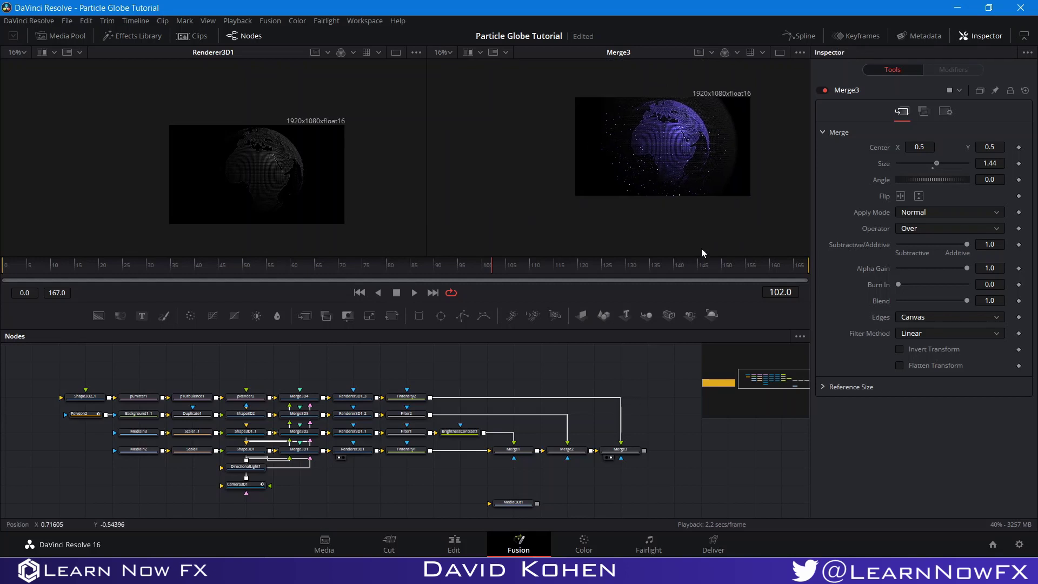
- Smooth both Camera3D1 Z Offset keyframes in the Spline editor so the camera move eases in and out
left_click(804, 37)
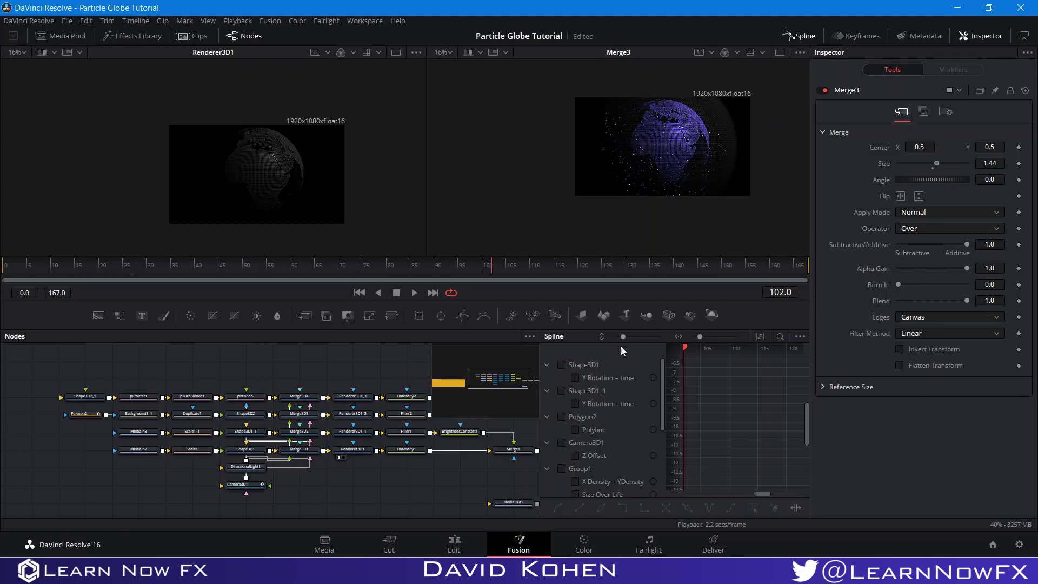
scroll(576, 468, "up", 3)
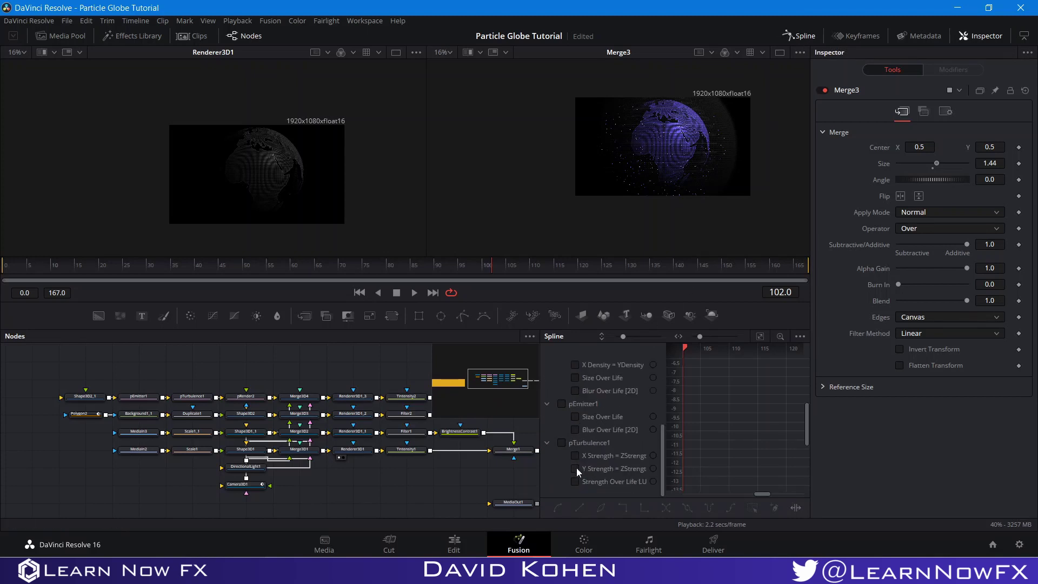
left_click(561, 403)
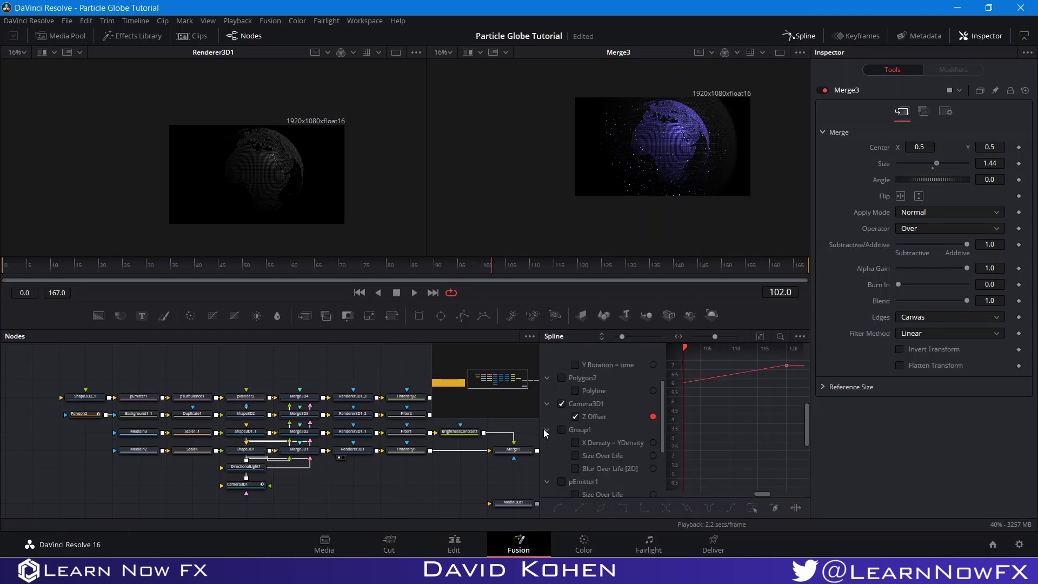
left_click_drag(541, 428, 136, 429)
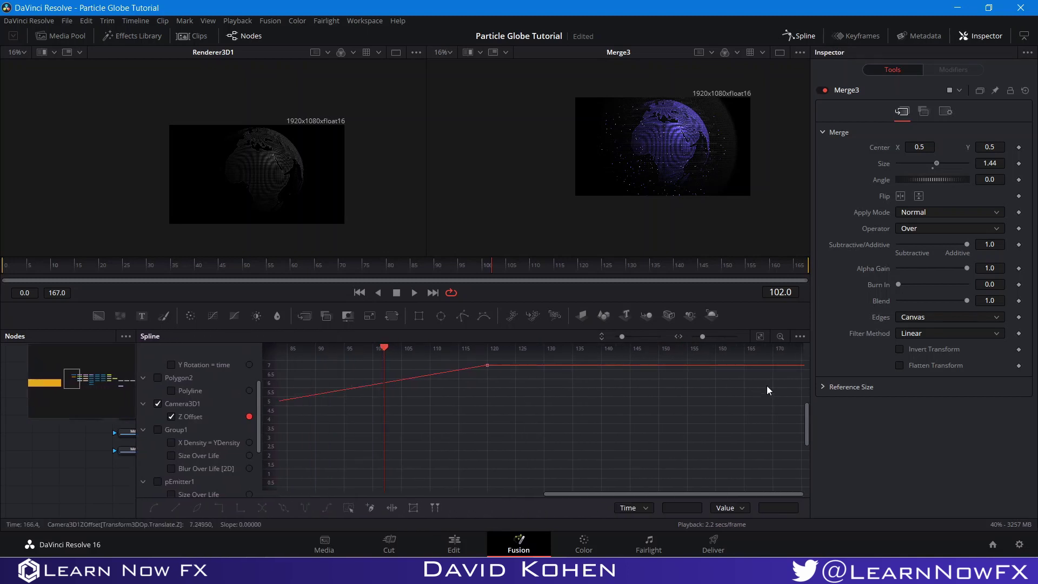
left_click(760, 336)
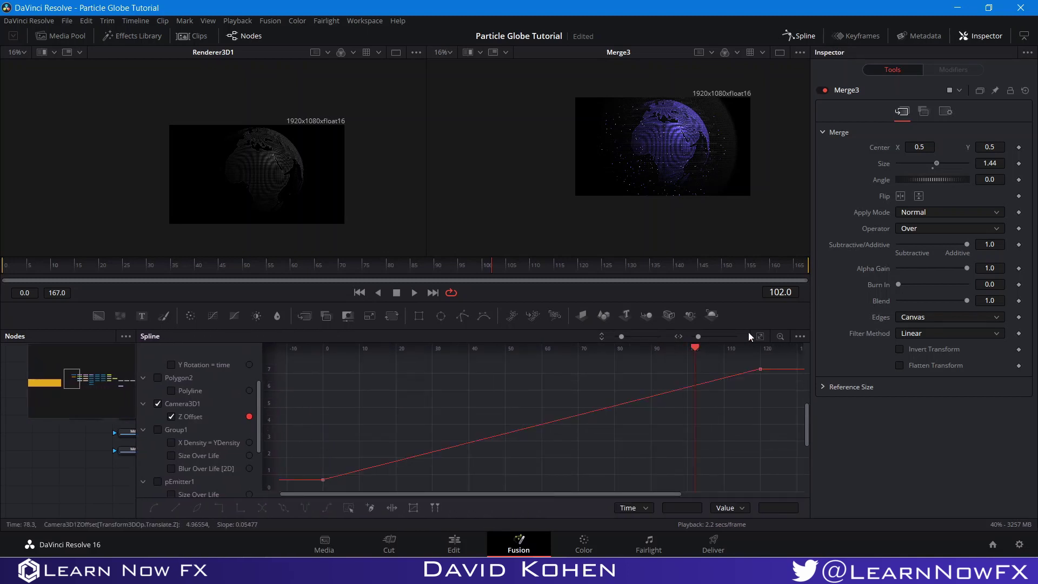
left_click_drag(299, 362, 768, 432)
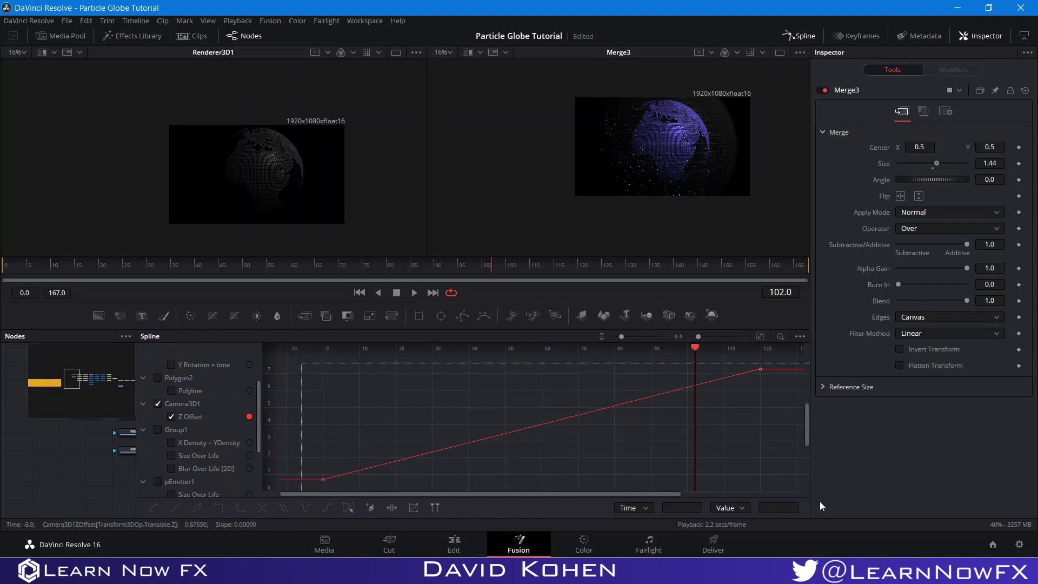
key("Delete")
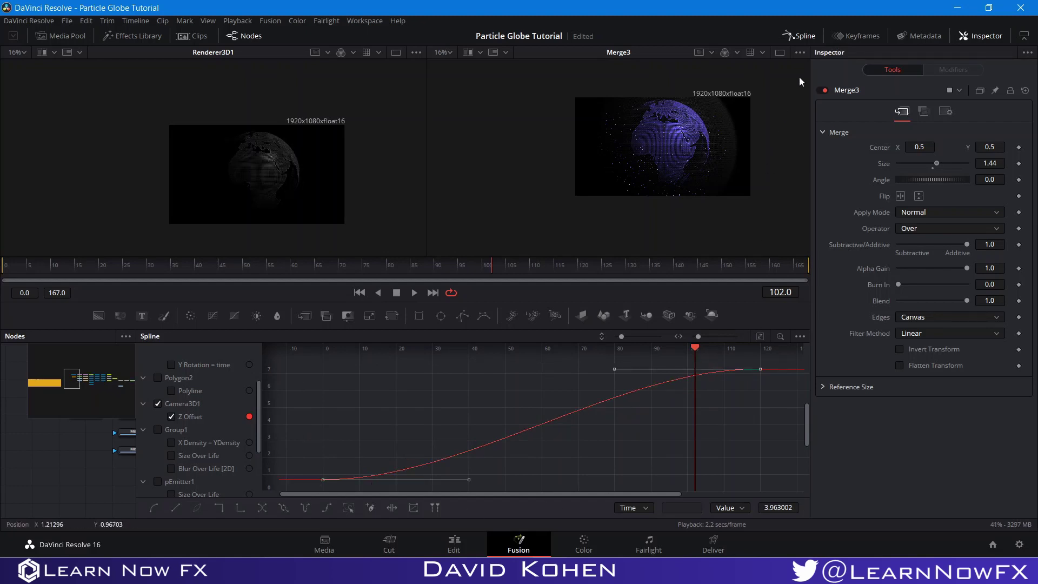
left_click(792, 31)
- Place MediaOut1 in line after Merge3 and connect Merge3's output to it
left_click_drag(666, 381, 470, 345)
left_click_drag(329, 463, 513, 413)
left_click(512, 413)
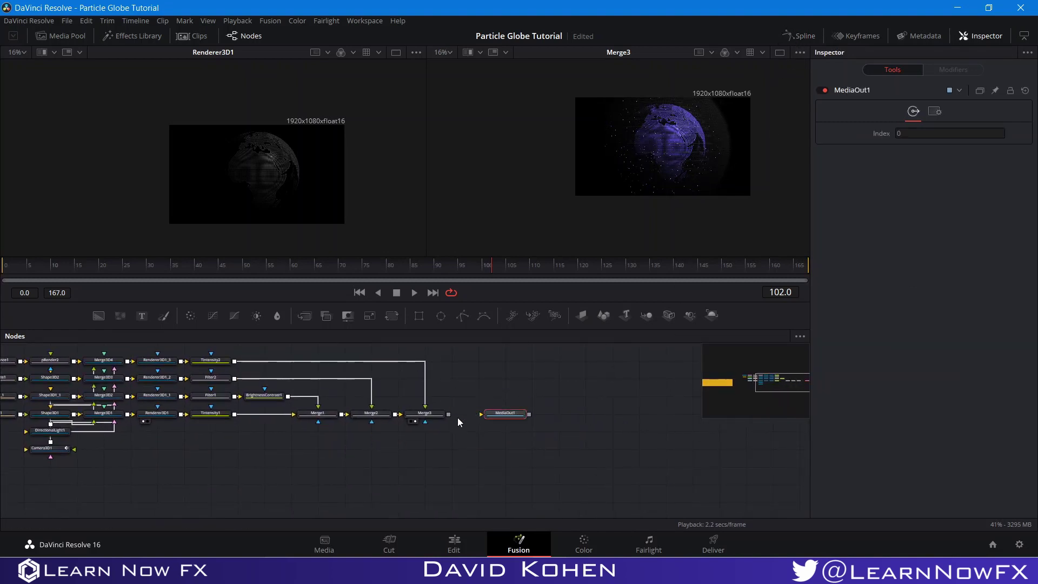
left_click_drag(448, 414, 498, 417)
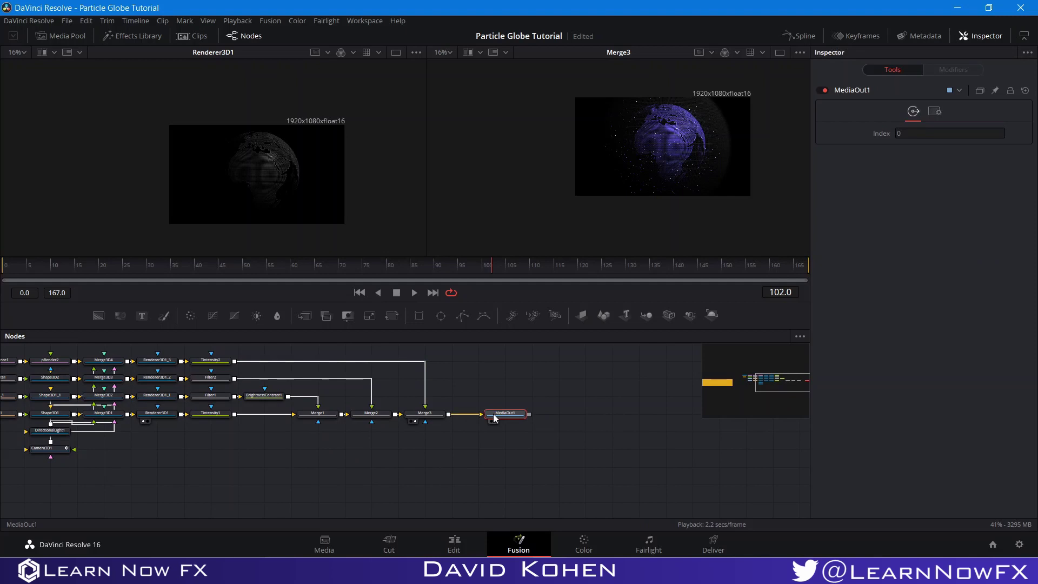